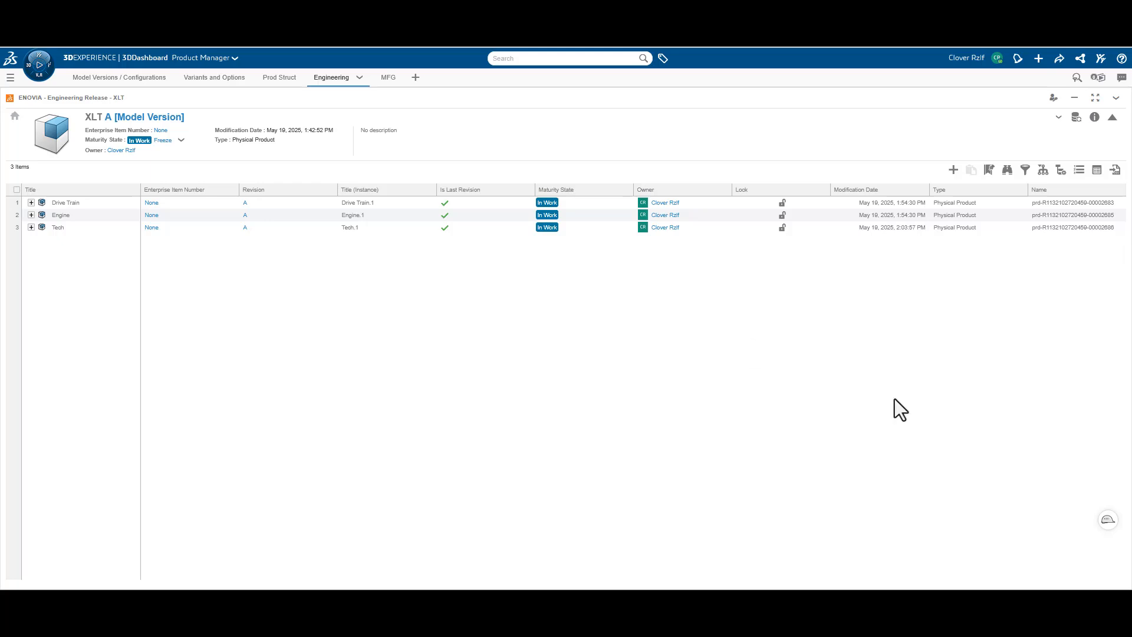
Expand all levels of the Drive Train, Engine and Tech products, and widen the Title column
{"action": "left_click", "coordinate": [16, 190]}
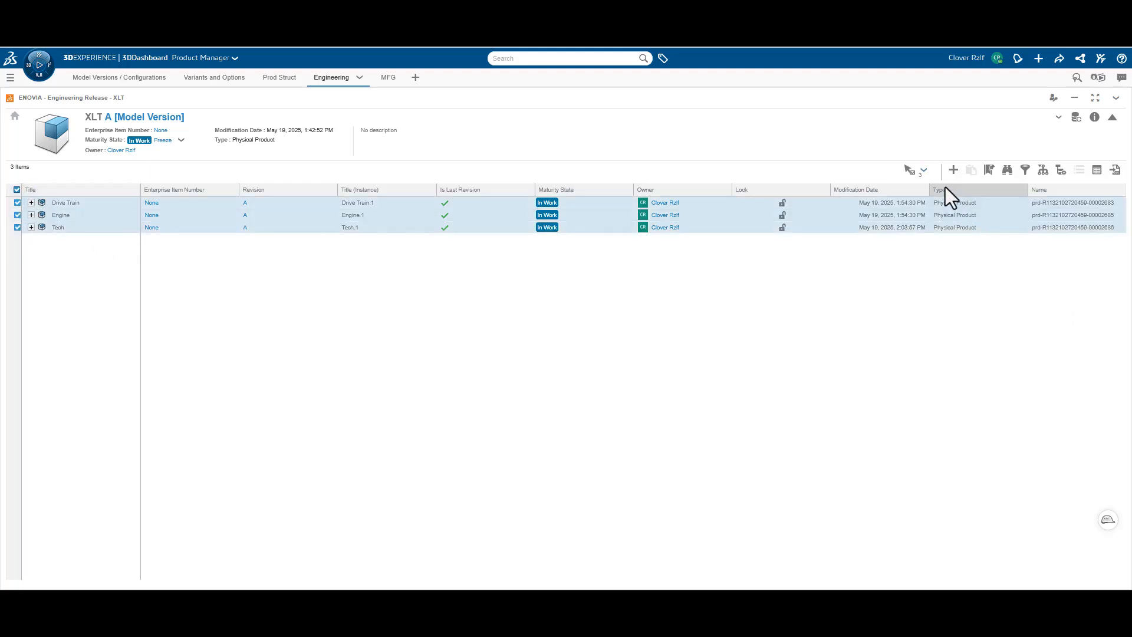
{"action": "left_click", "coordinate": [923, 171]}
{"action": "mouse_move", "coordinate": [957, 229]}
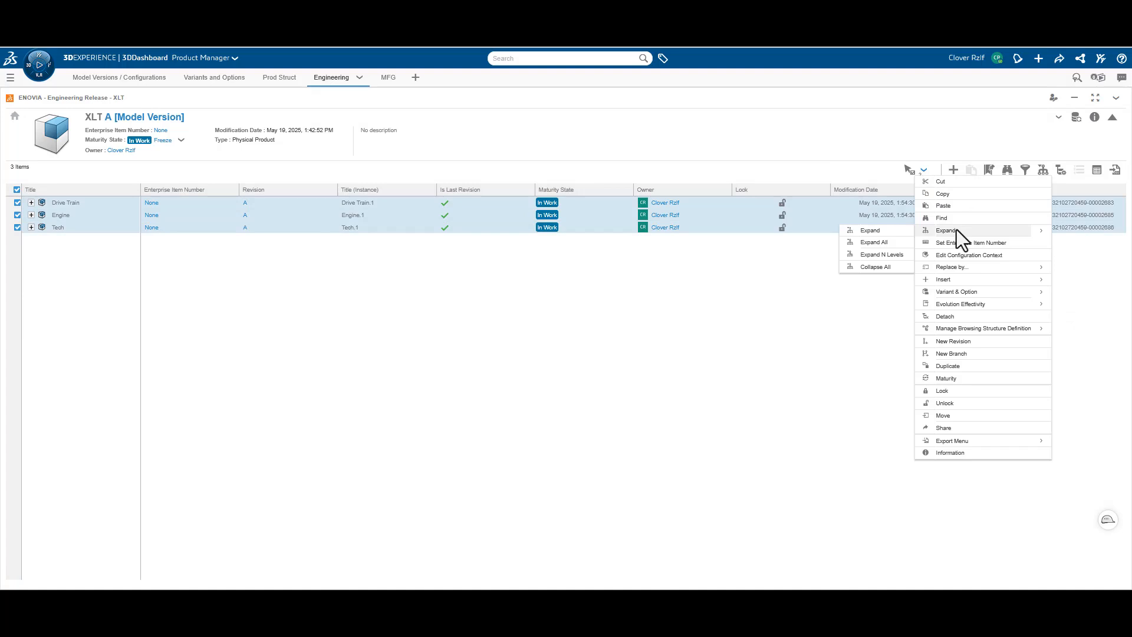
{"action": "left_click", "coordinate": [879, 243]}
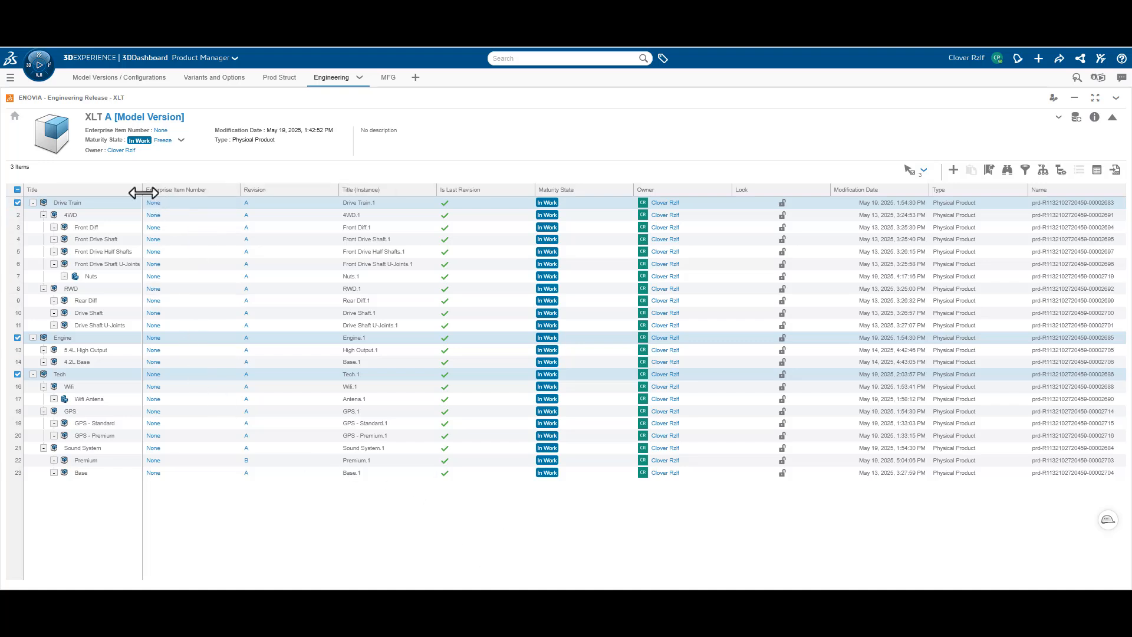
{"action": "left_click_drag", "start_coordinate": [142, 190], "coordinate": [181, 190]}
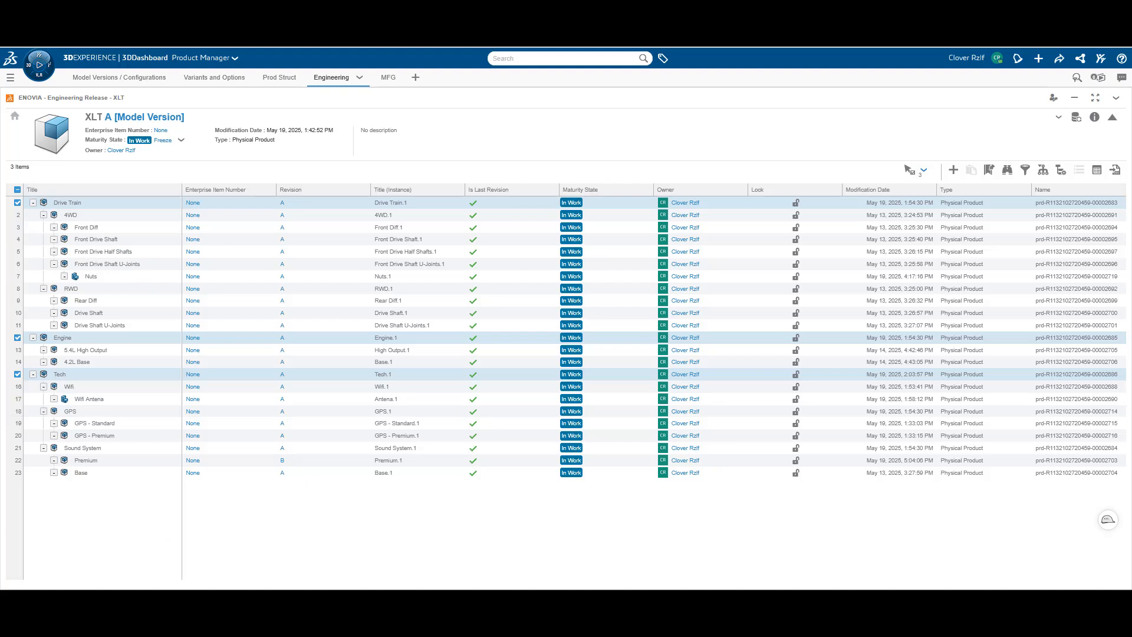
Deselect Tech and Engine, and apply the XLT A model version as the structure's filter
{"action": "left_click", "coordinate": [17, 373]}
{"action": "left_click", "coordinate": [17, 338]}
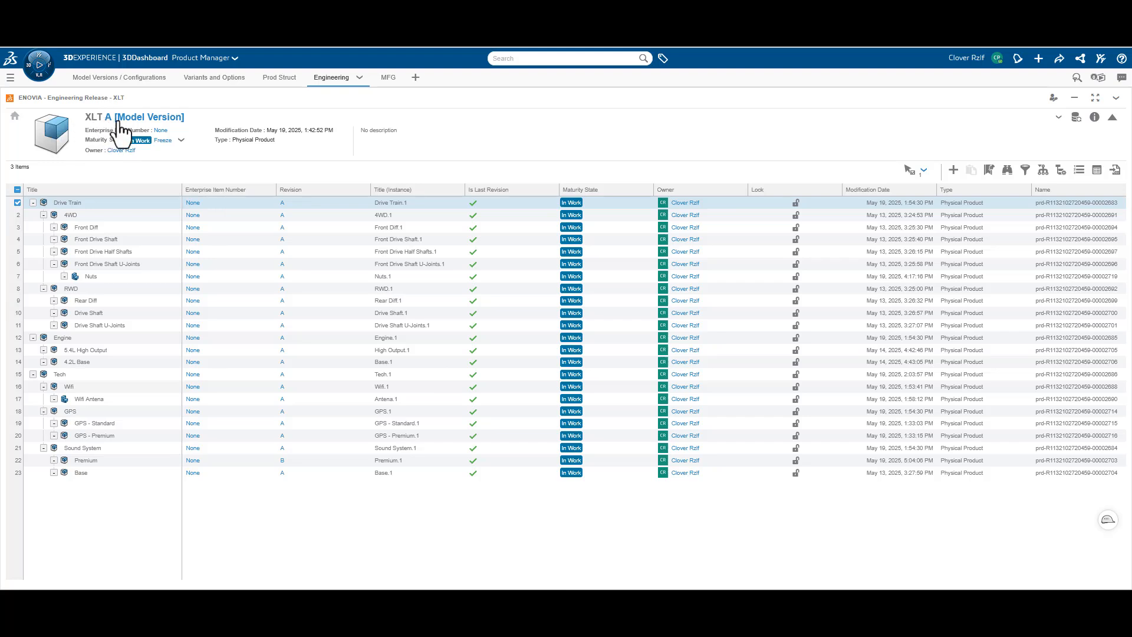
{"action": "left_click", "coordinate": [152, 120]}
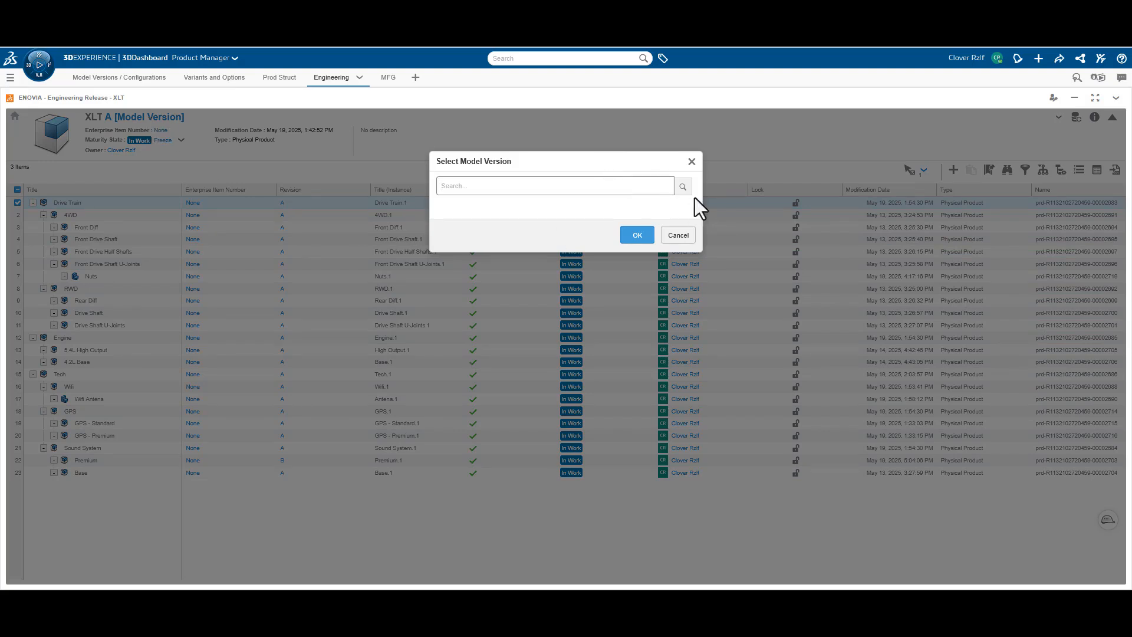
{"action": "left_click", "coordinate": [683, 187]}
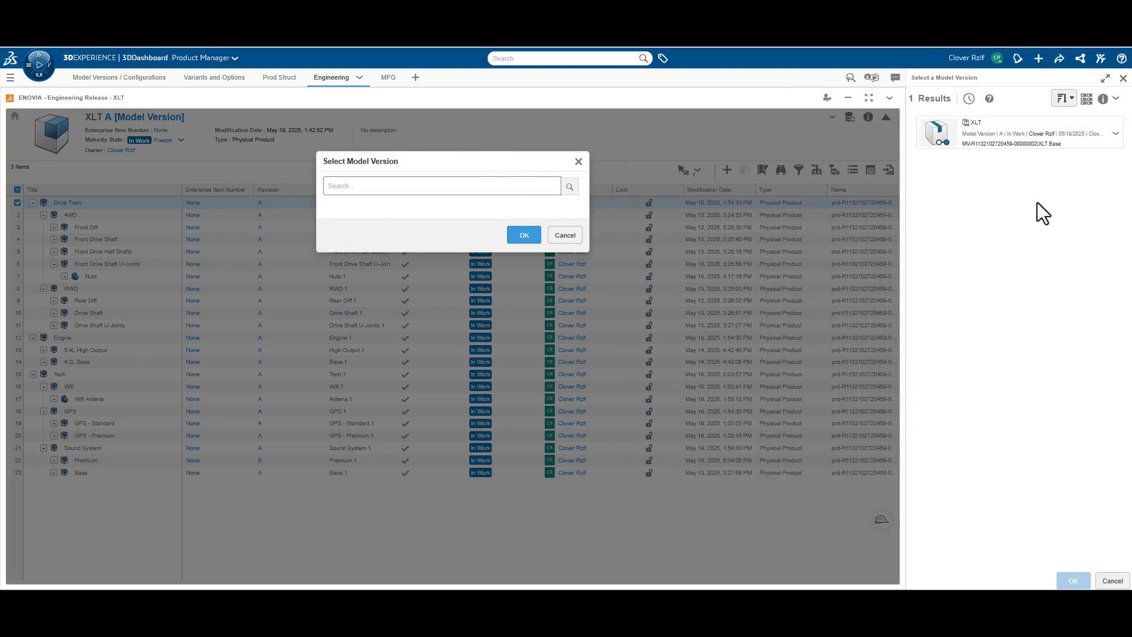
{"action": "left_click", "coordinate": [1014, 135]}
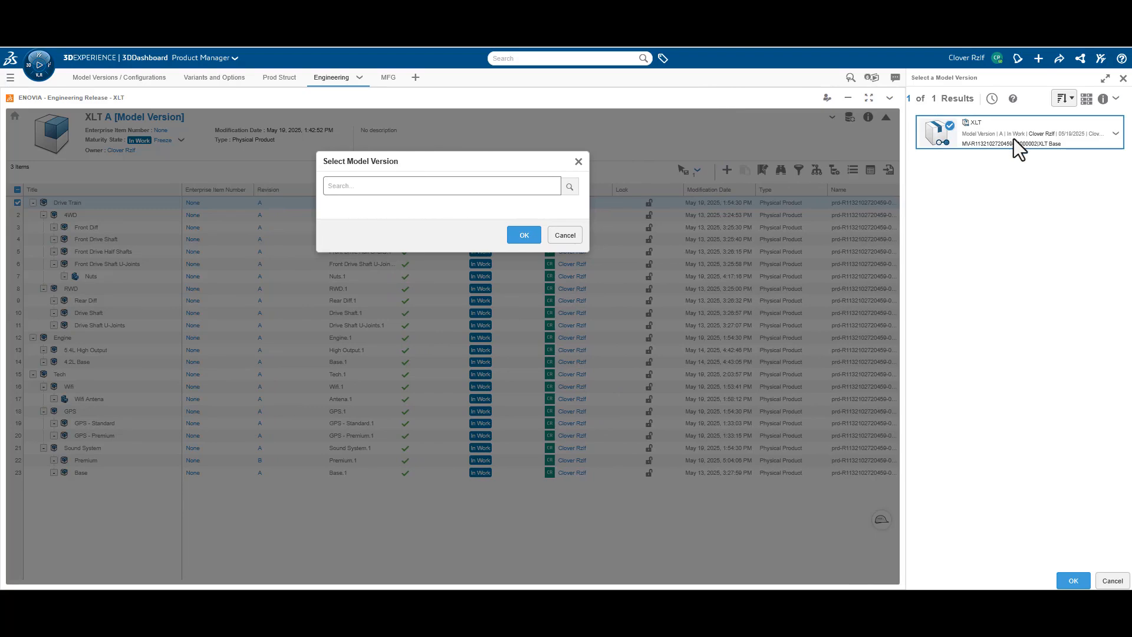
{"action": "left_click", "coordinate": [1075, 581]}
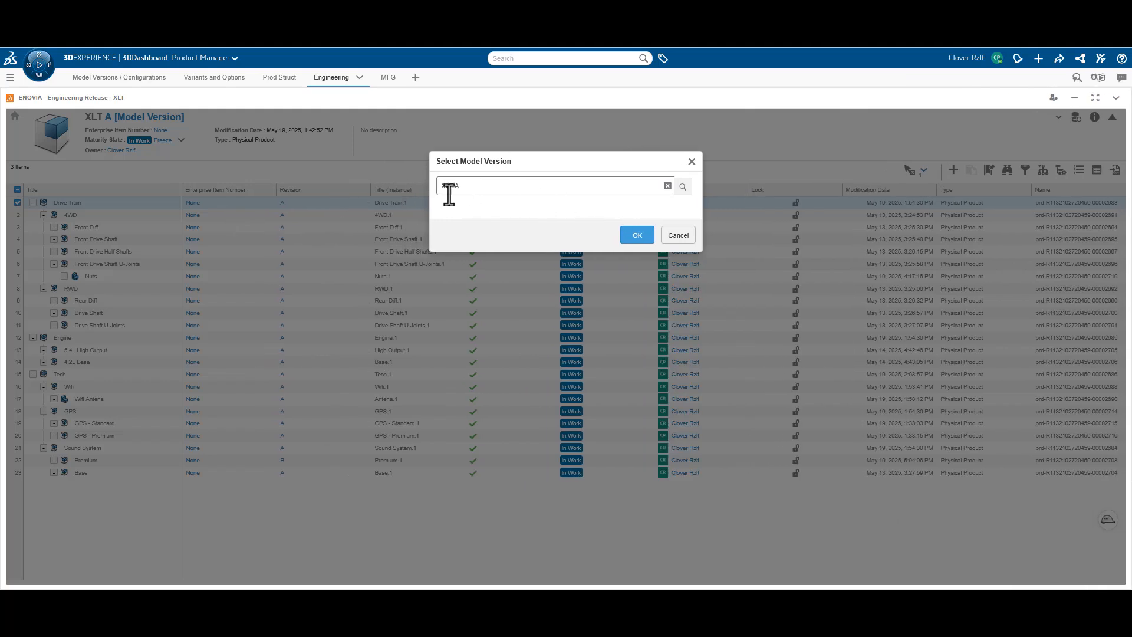
{"action": "left_click", "coordinate": [638, 236]}
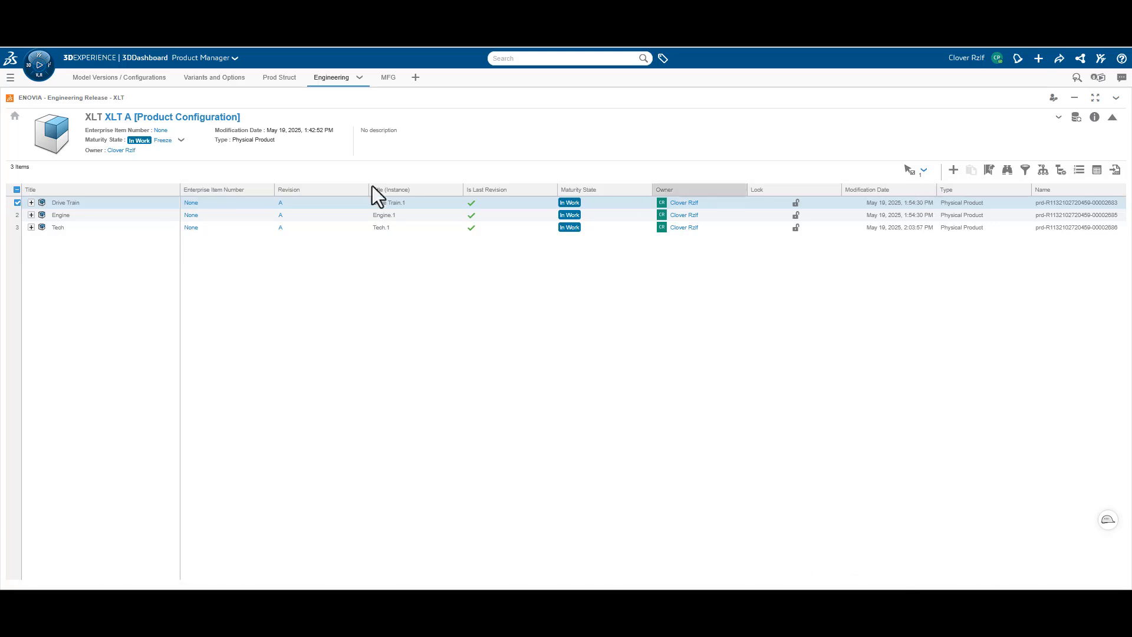
Expand all levels of Drive Train, and open the first level of Tech and Engine
{"action": "left_click", "coordinate": [924, 173]}
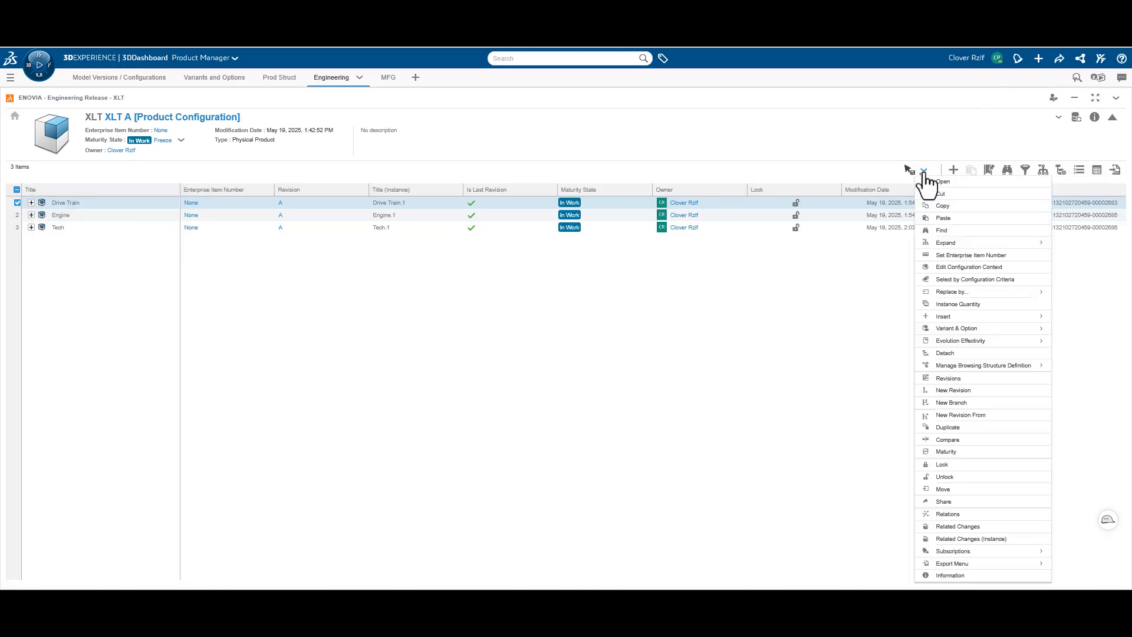
{"action": "mouse_move", "coordinate": [960, 244]}
{"action": "left_click", "coordinate": [896, 258]}
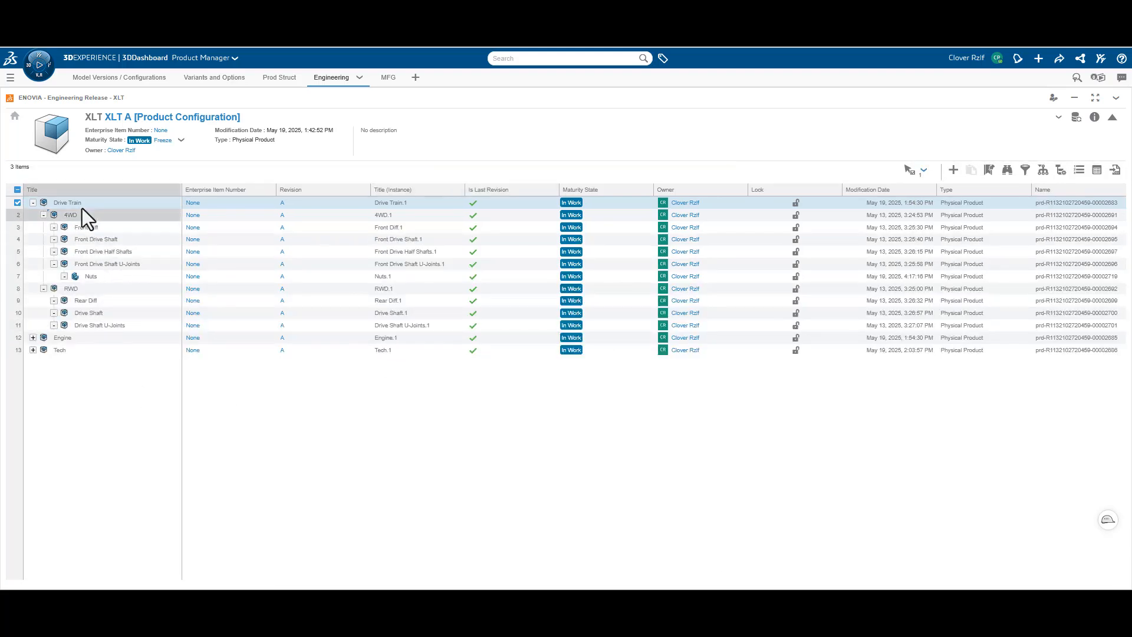
{"action": "left_click", "coordinate": [34, 345]}
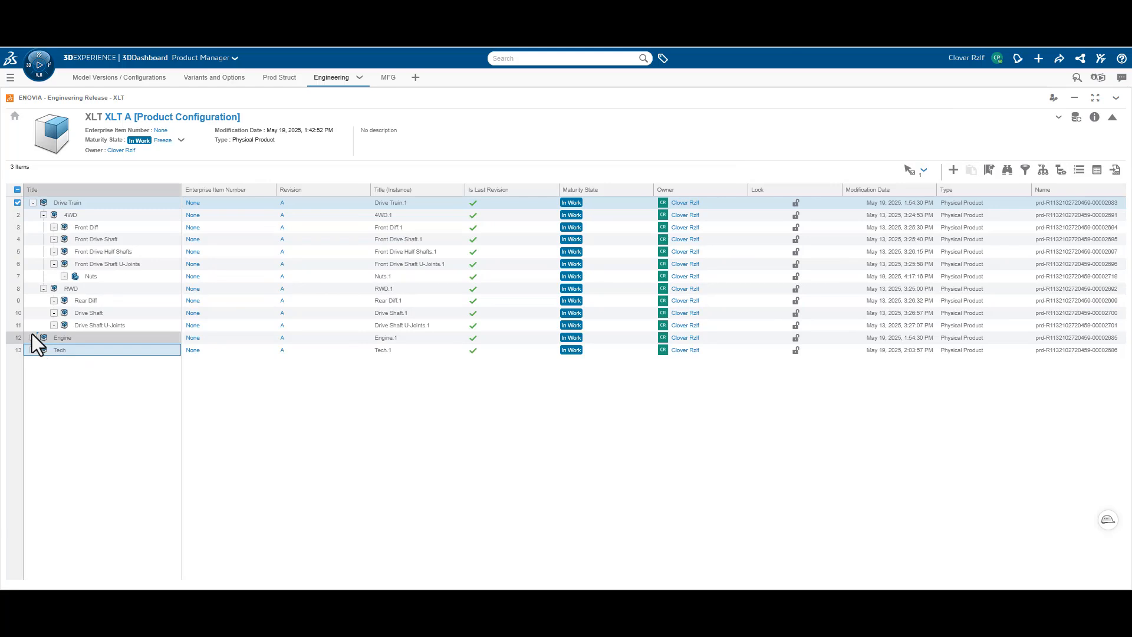
{"action": "left_click", "coordinate": [33, 340]}
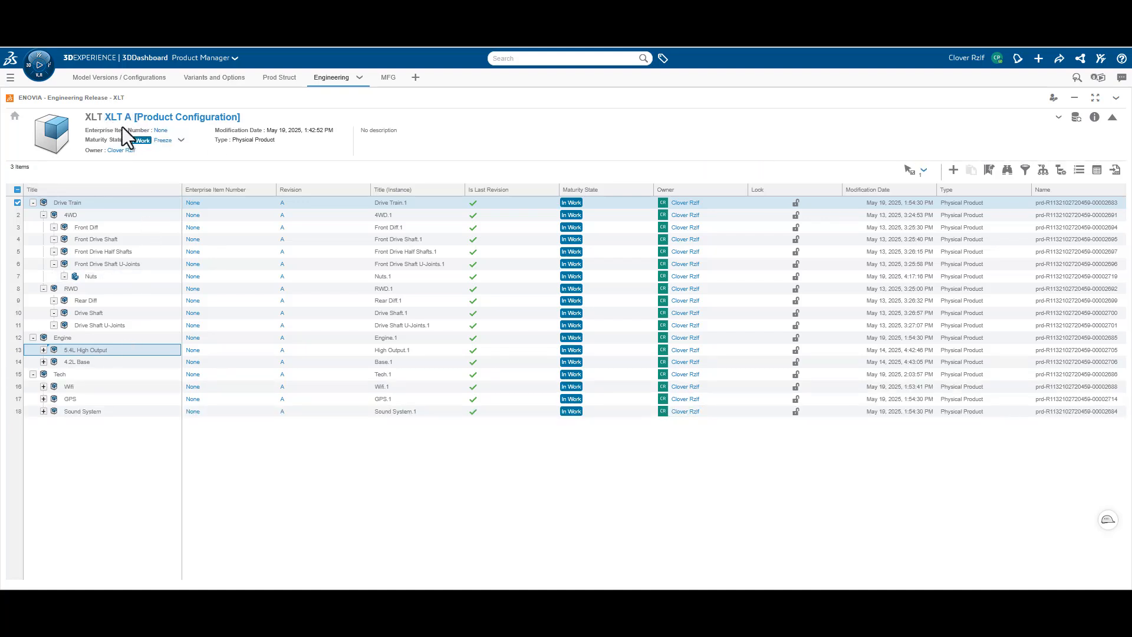
Filter the XLT structure by the product configuration XLT-5.4 - 4WD Premium
{"action": "left_click", "coordinate": [197, 121]}
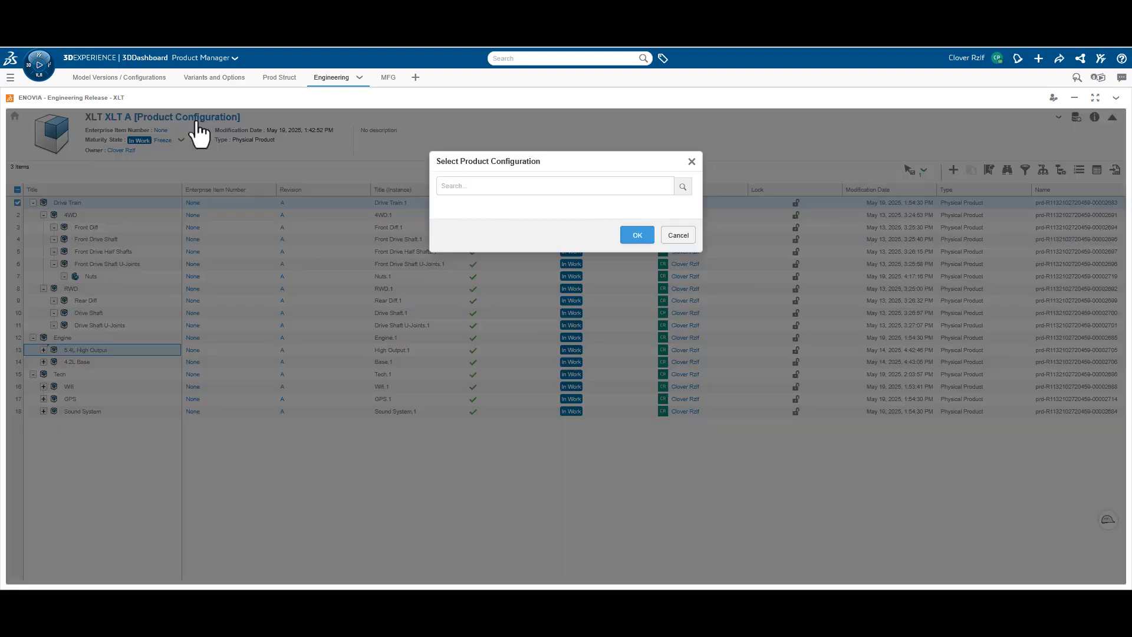
{"action": "left_click", "coordinate": [685, 187]}
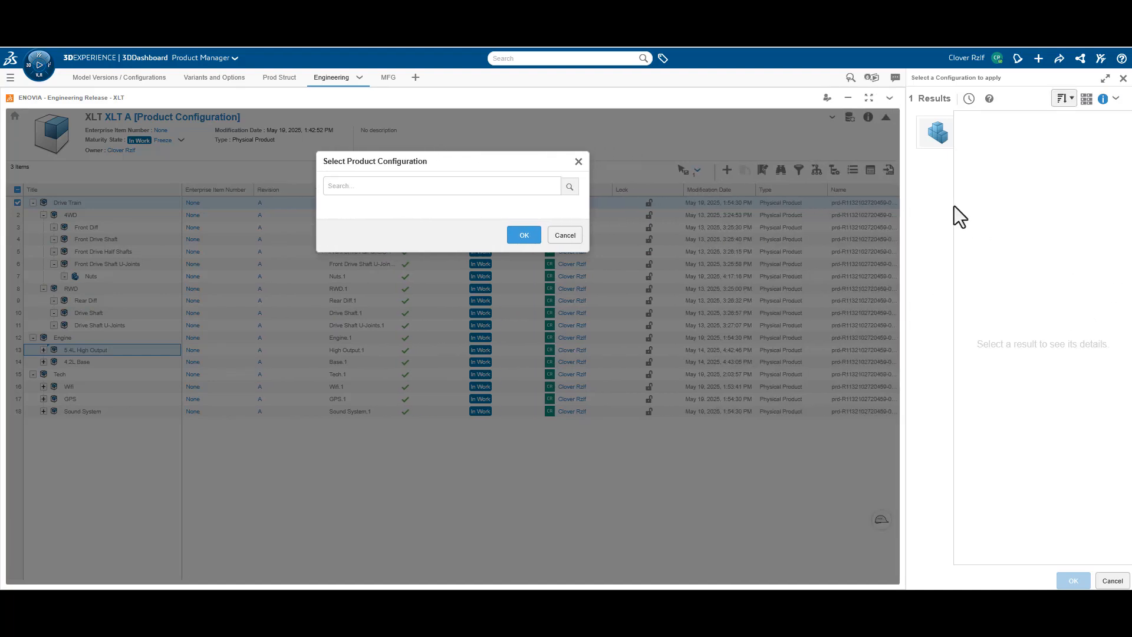
{"action": "left_click", "coordinate": [927, 137]}
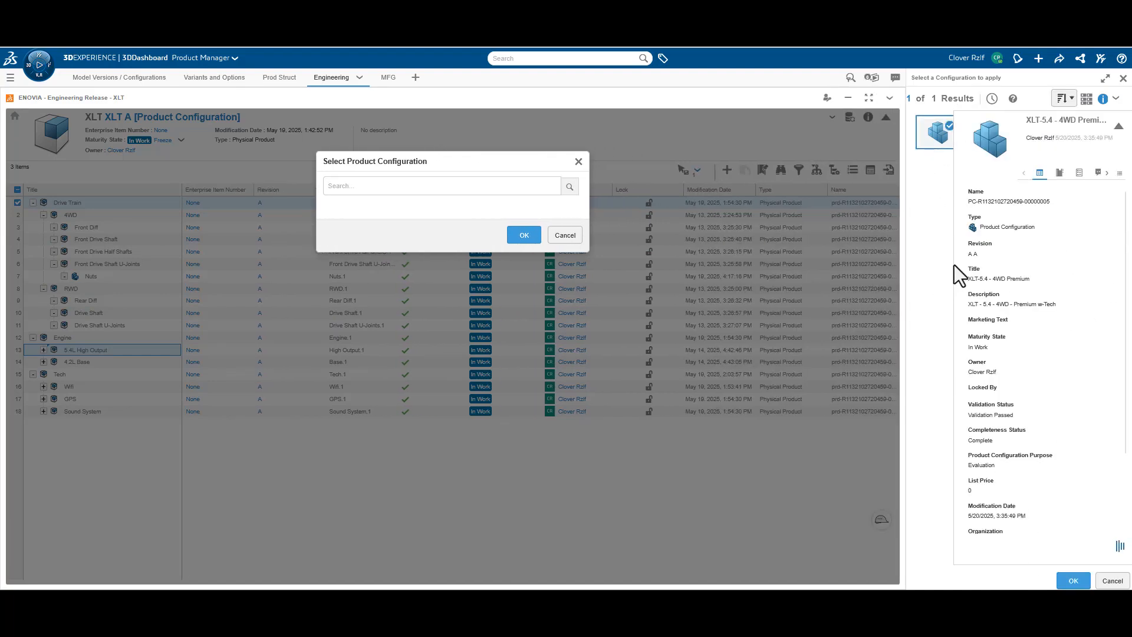
{"action": "left_click", "coordinate": [1103, 99]}
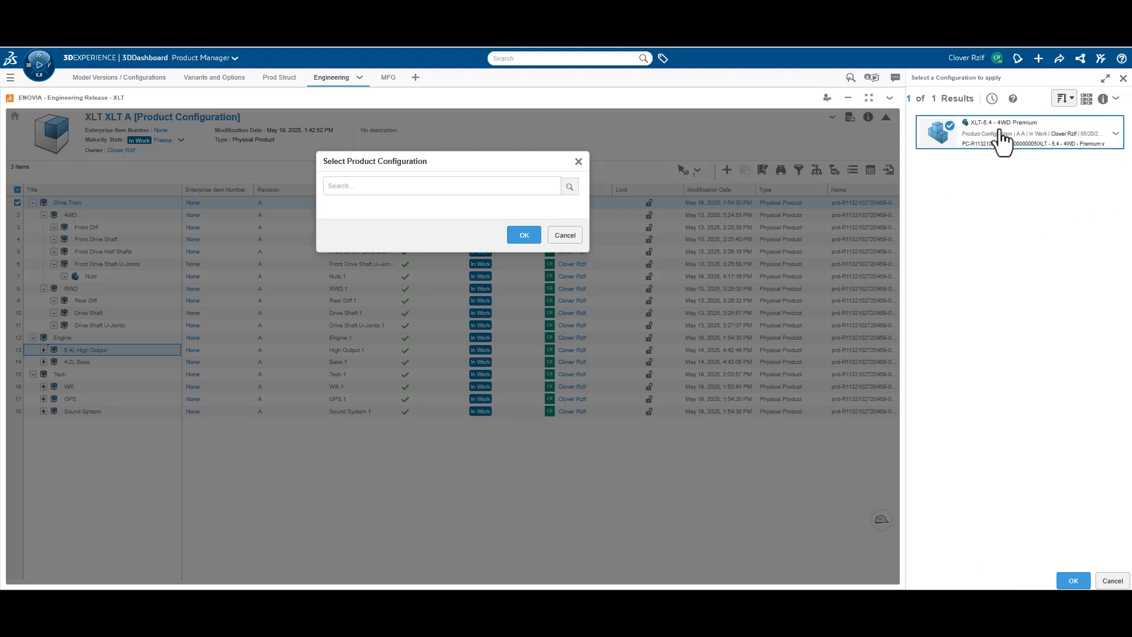
{"action": "left_click", "coordinate": [1073, 580]}
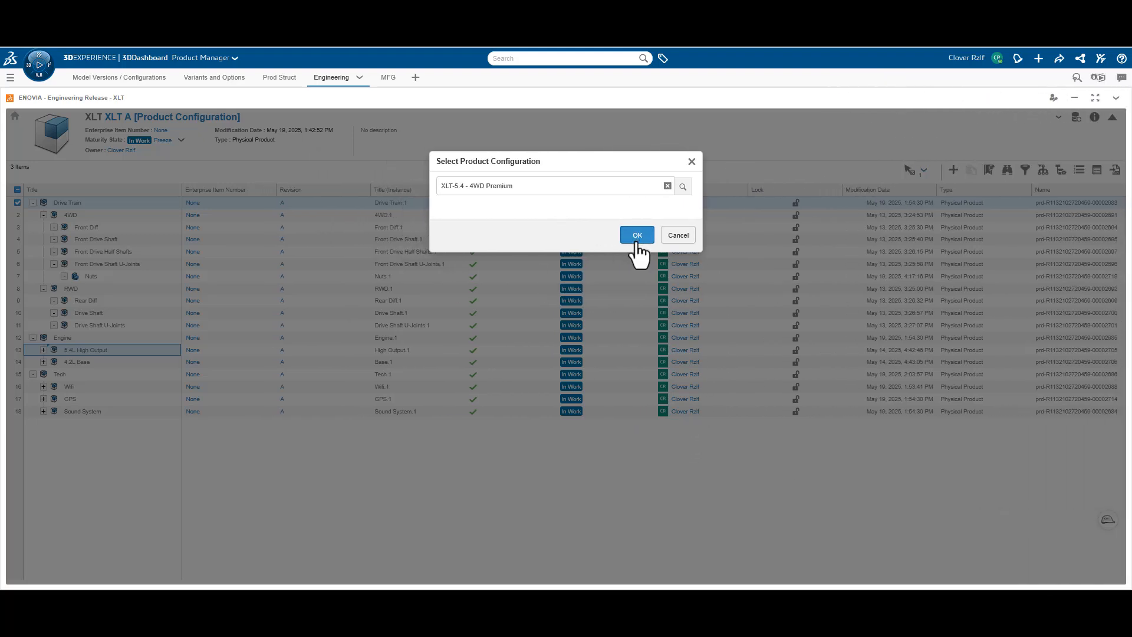
{"action": "left_click", "coordinate": [637, 238]}
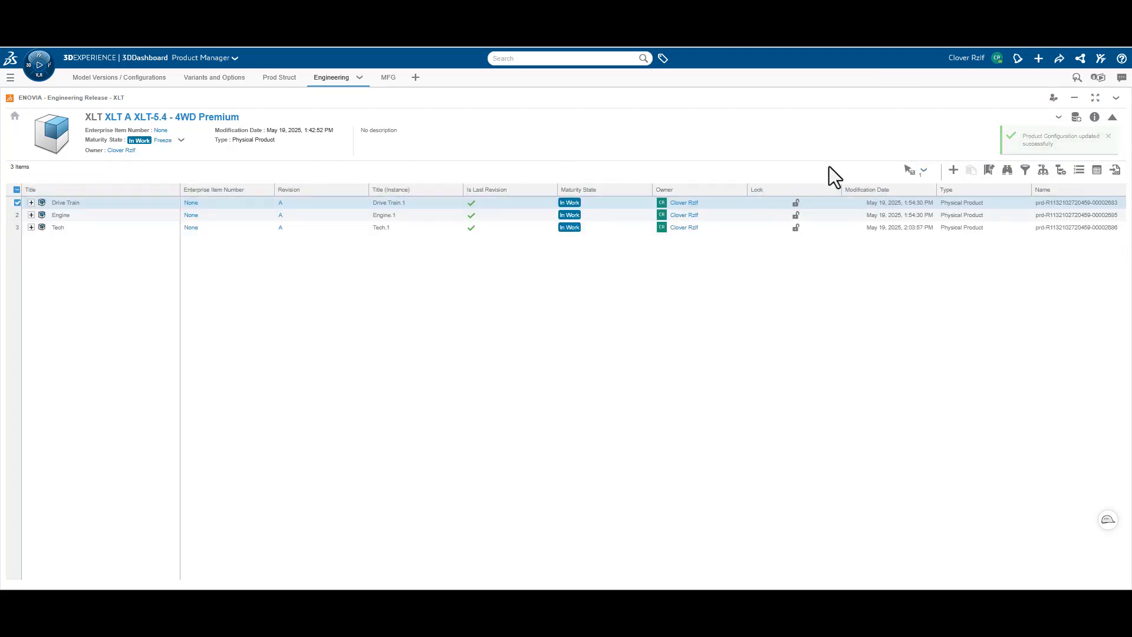
Expand all levels of Drive Train, Engine and Tech in the filtered structure, and clear the selection
{"action": "left_click", "coordinate": [17, 214]}
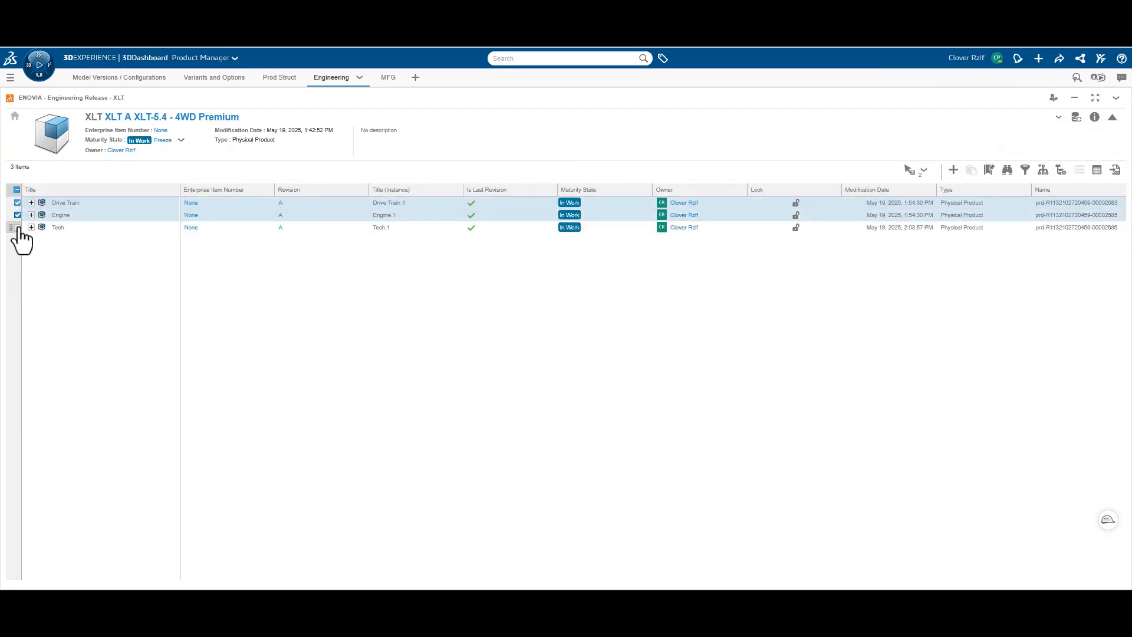
{"action": "left_click", "coordinate": [17, 228]}
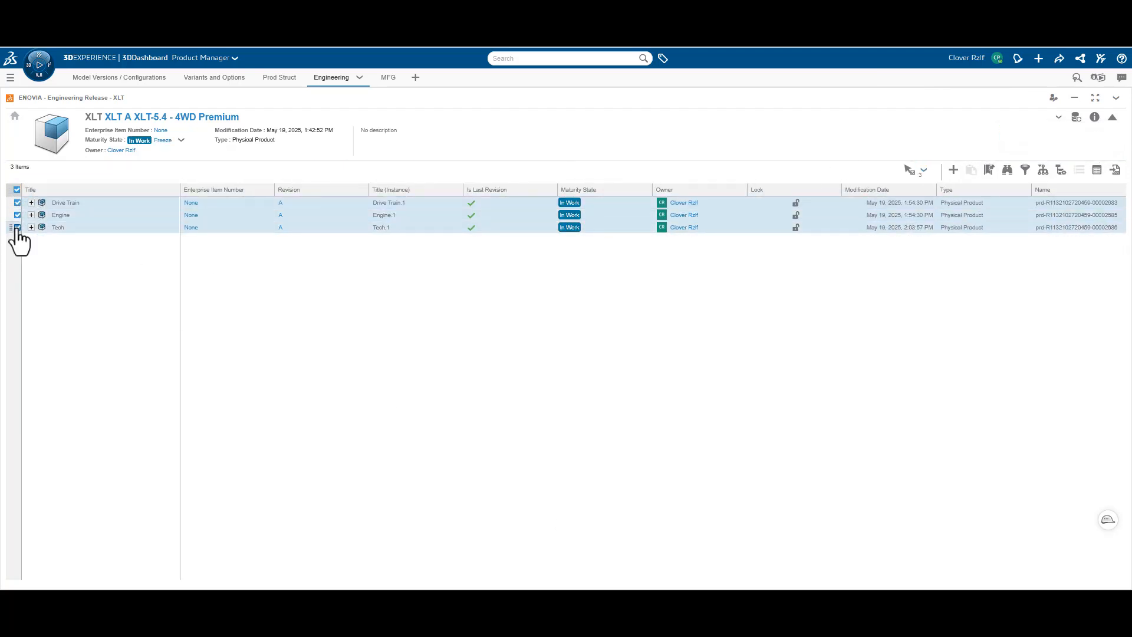
{"action": "left_click", "coordinate": [924, 170]}
{"action": "mouse_move", "coordinate": [980, 229]}
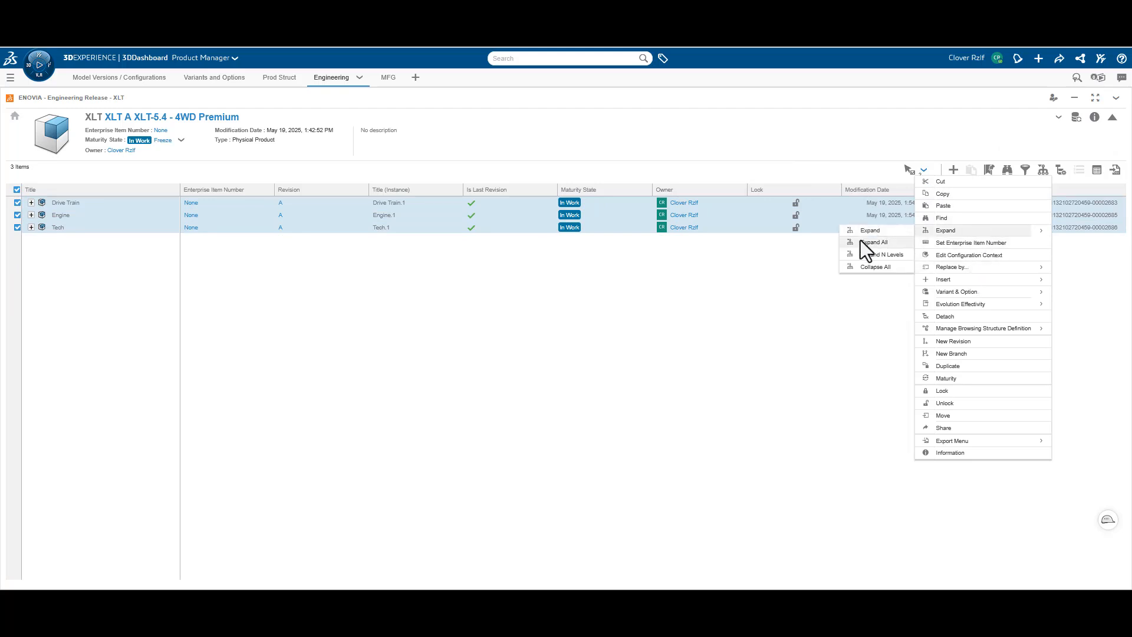
{"action": "left_click", "coordinate": [861, 240]}
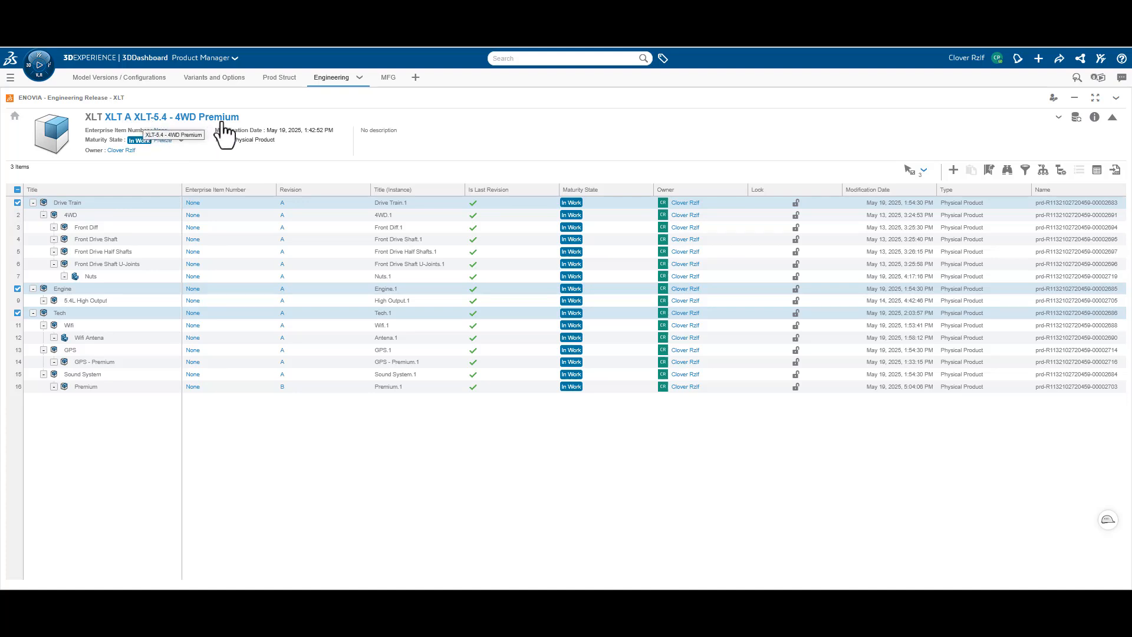
{"action": "left_click", "coordinate": [70, 475]}
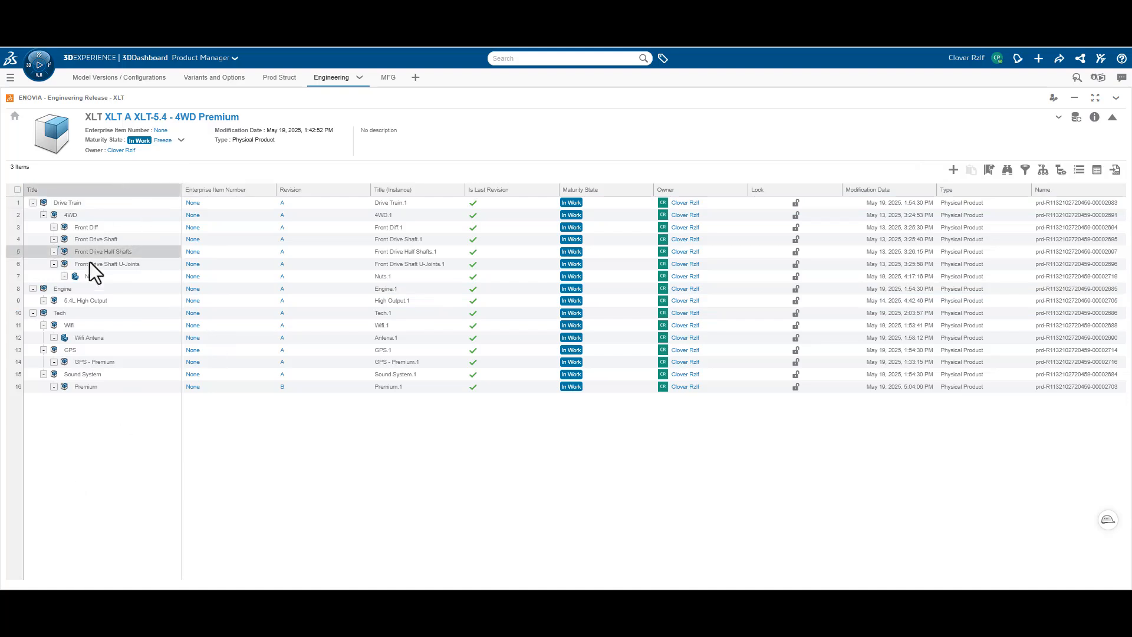
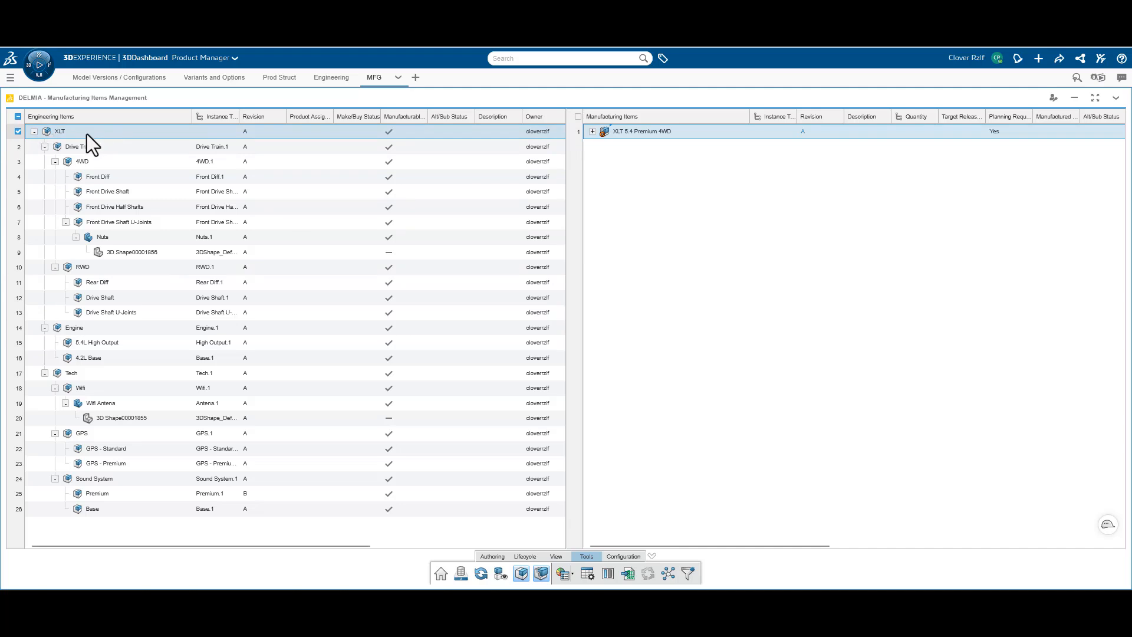
Filter the XLT engineering structure by the product configuration XLT-5.4 - 4WD Premium-A A
{"action": "left_click", "coordinate": [689, 575]}
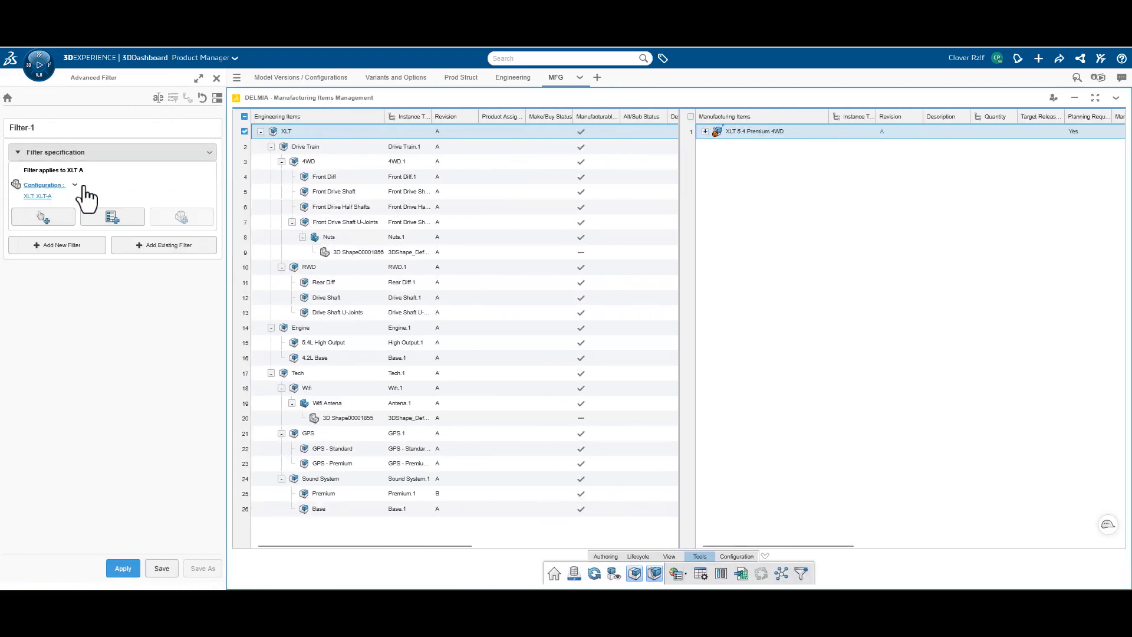
{"action": "left_click", "coordinate": [43, 198]}
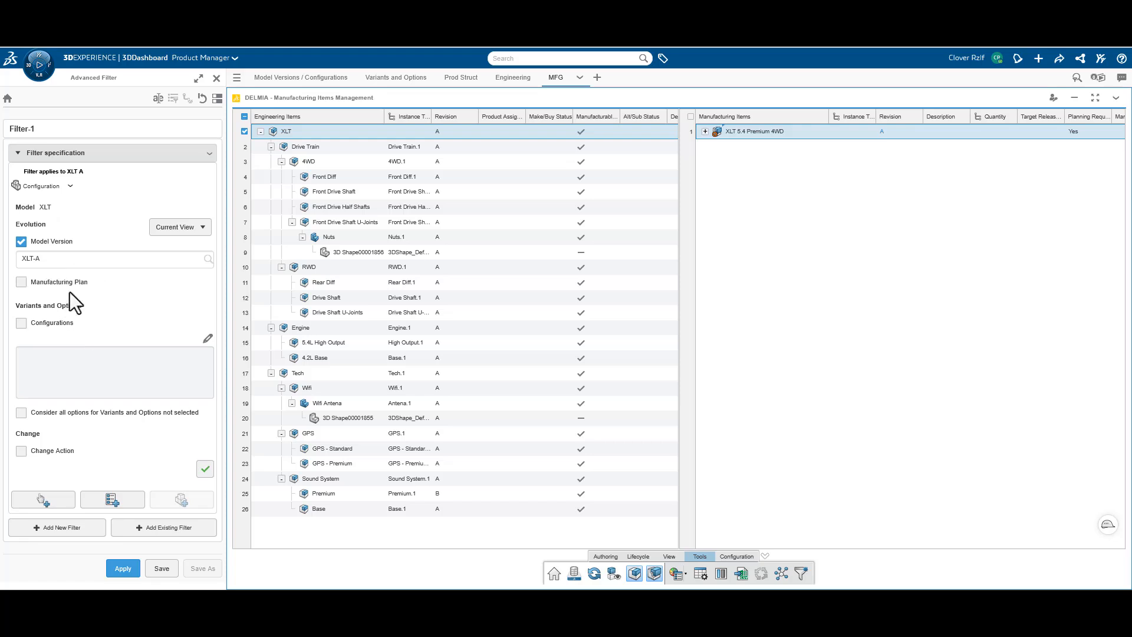
{"action": "left_click", "coordinate": [53, 326]}
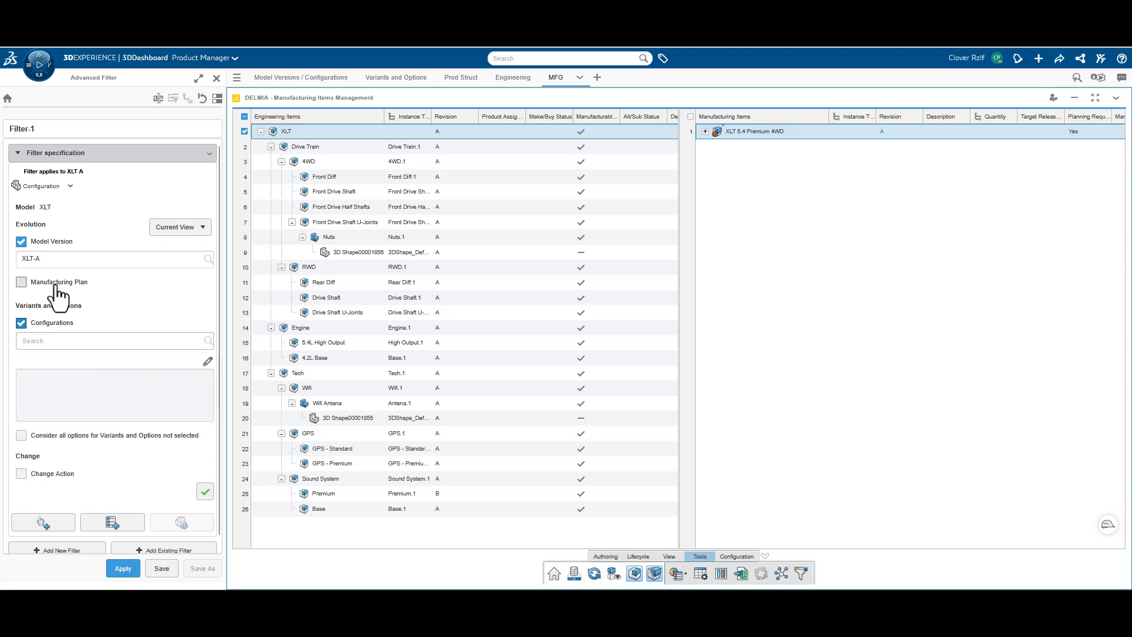
{"action": "left_click", "coordinate": [49, 340]}
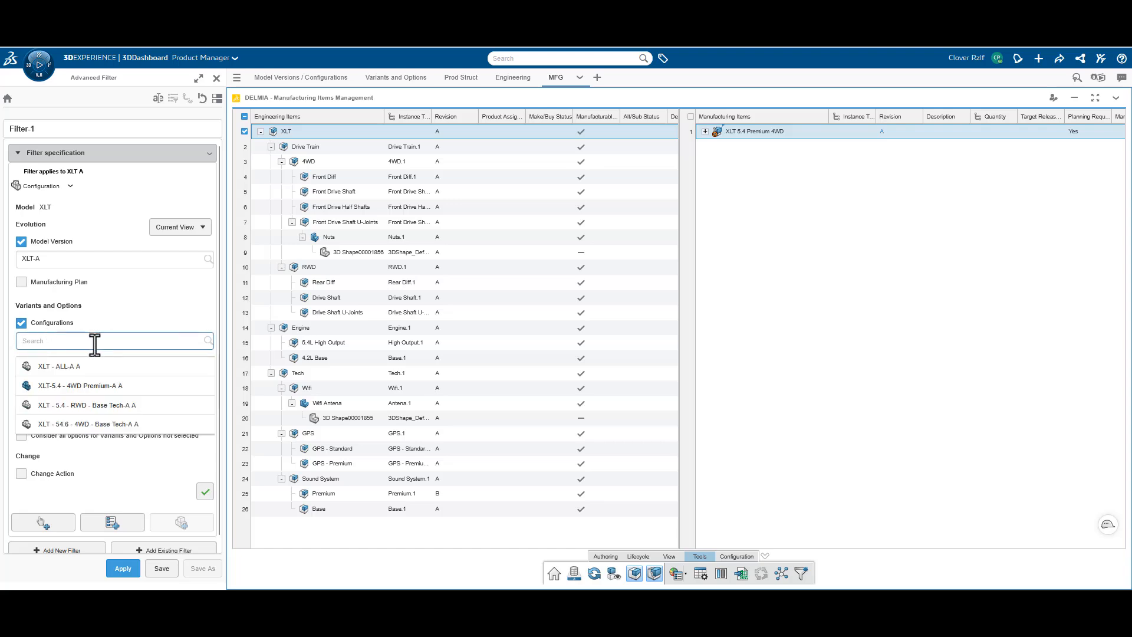
{"action": "left_click", "coordinate": [54, 390]}
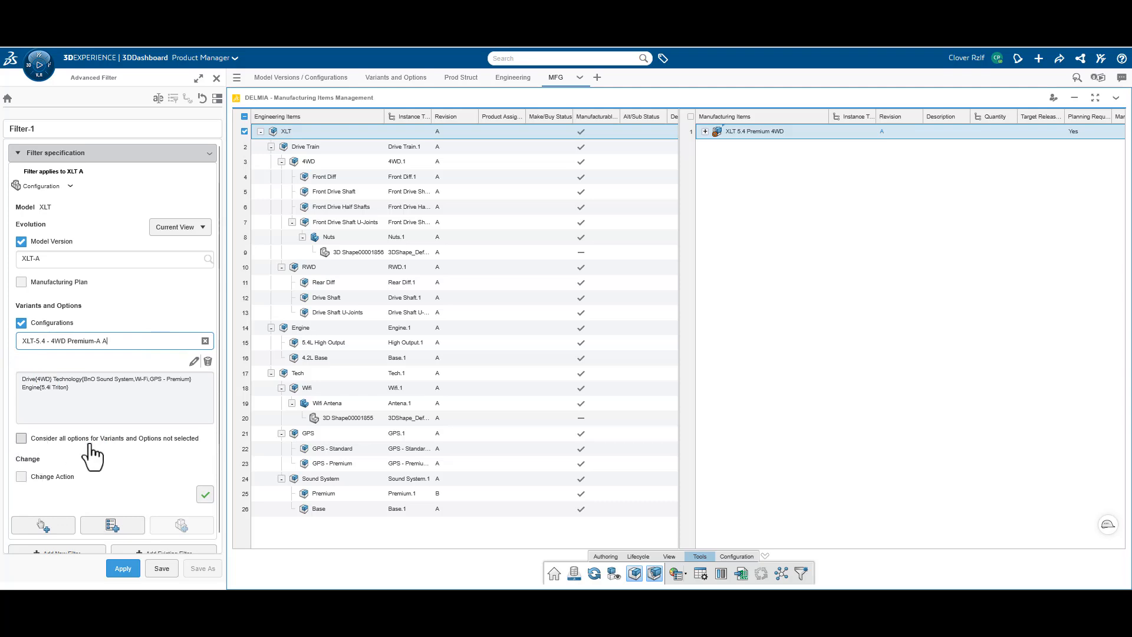
{"action": "left_click", "coordinate": [126, 570]}
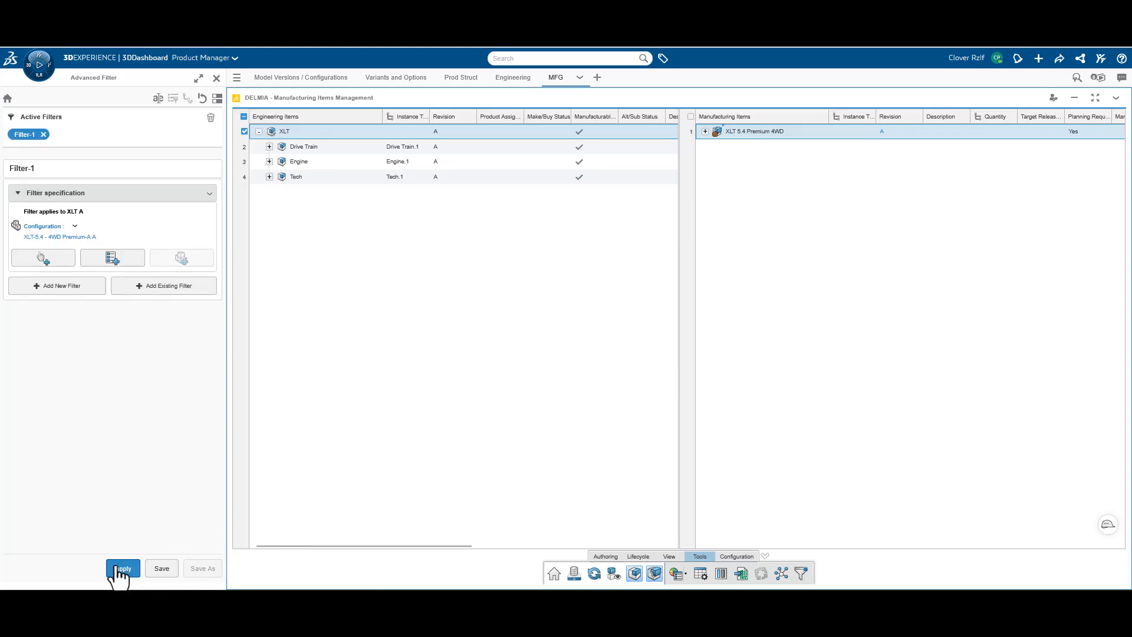
Expand all levels of the filtered XLT engineering structure and close the filter settings
{"action": "right_click", "coordinate": [289, 133]}
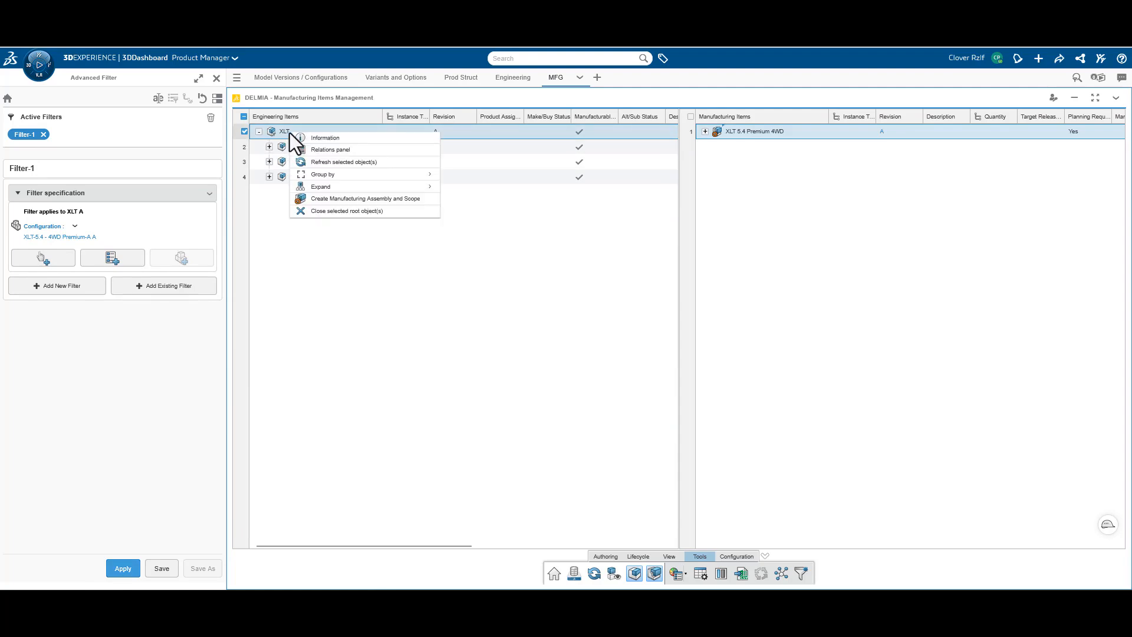
{"action": "mouse_move", "coordinate": [356, 188]}
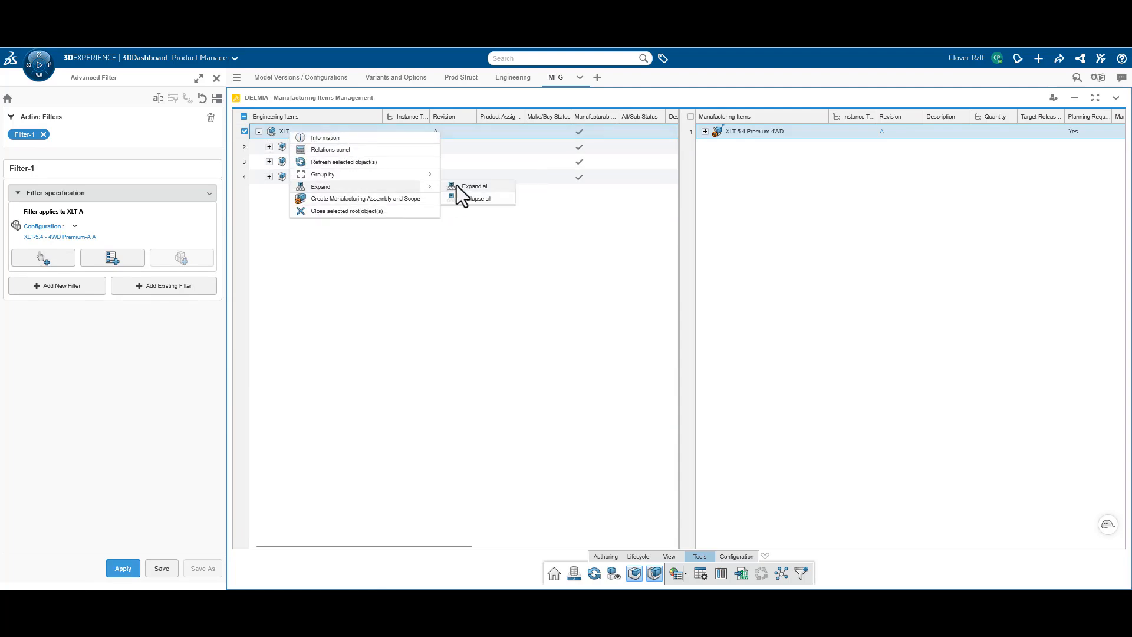
{"action": "left_click", "coordinate": [472, 186]}
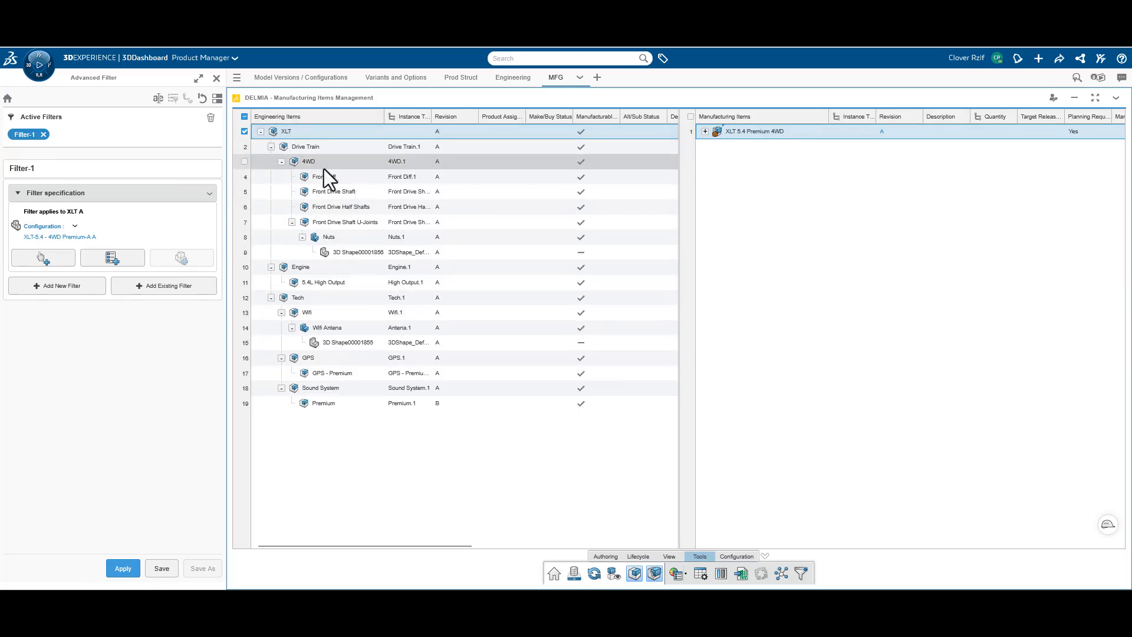
{"action": "left_click", "coordinate": [216, 78]}
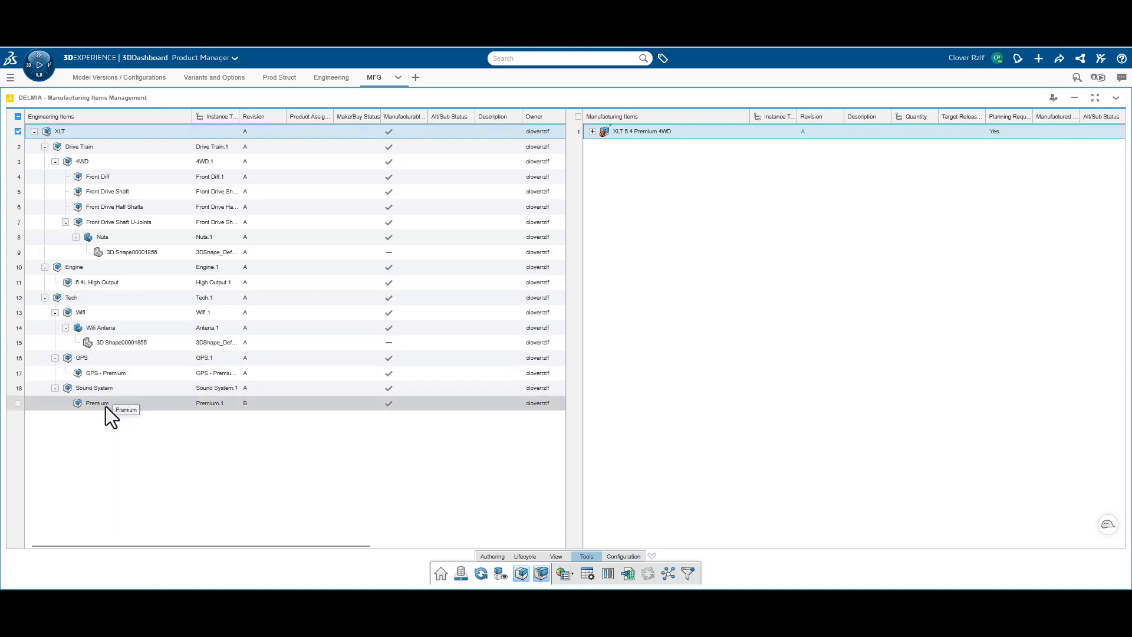
Expand all levels of the XLT 5.4 Premium 4WD manufacturing assembly
{"action": "left_click", "coordinate": [592, 131]}
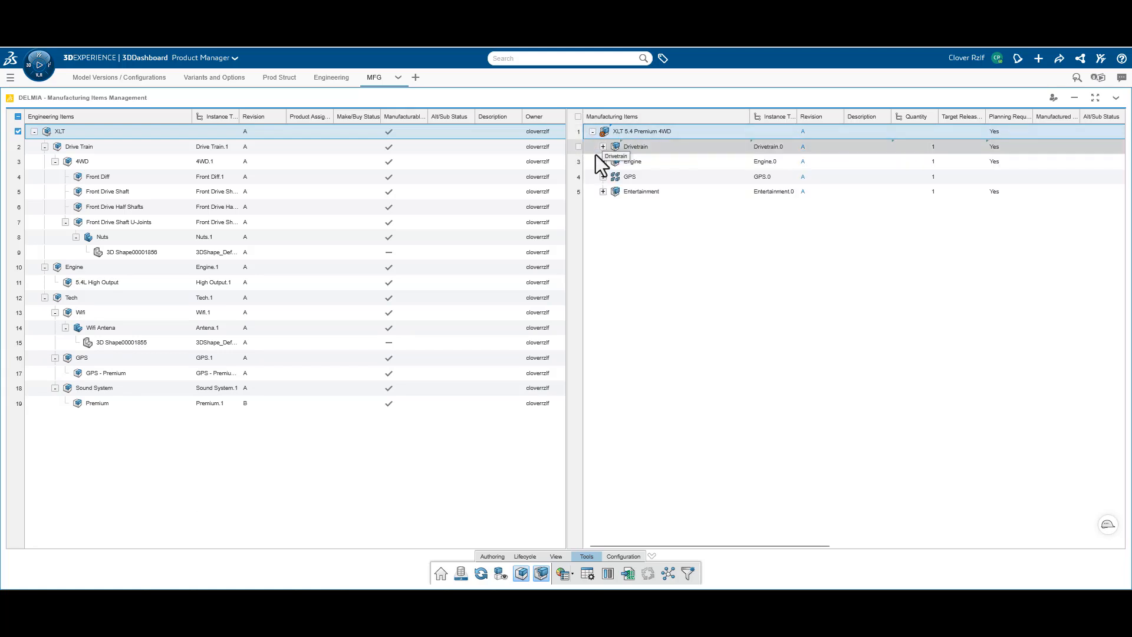
{"action": "right_click", "coordinate": [625, 133]}
{"action": "mouse_move", "coordinate": [683, 187]}
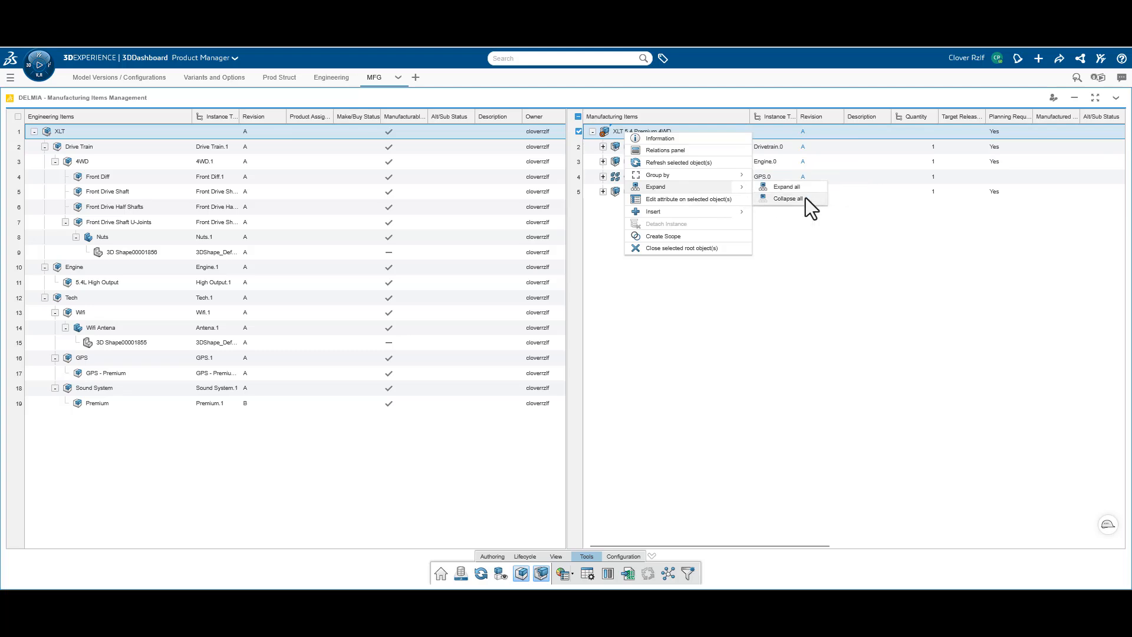
{"action": "left_click", "coordinate": [807, 188]}
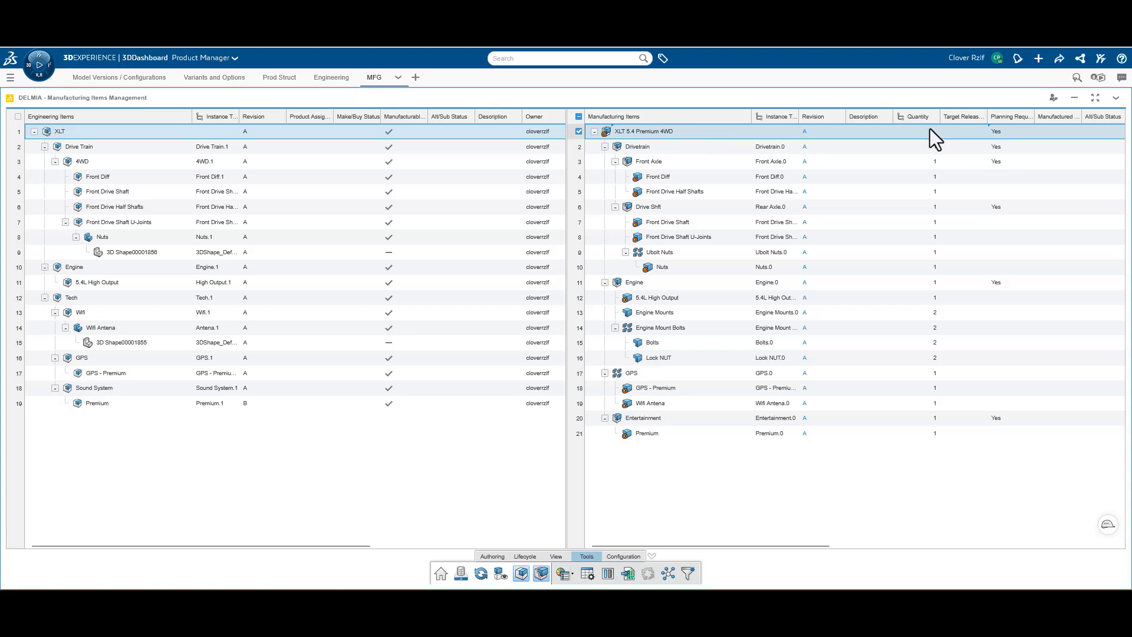
Widen the Instance Title column of the manufacturing items and place the Scope column directly after Revision
{"action": "left_click_drag", "start_coordinate": [799, 117], "coordinate": [840, 111]}
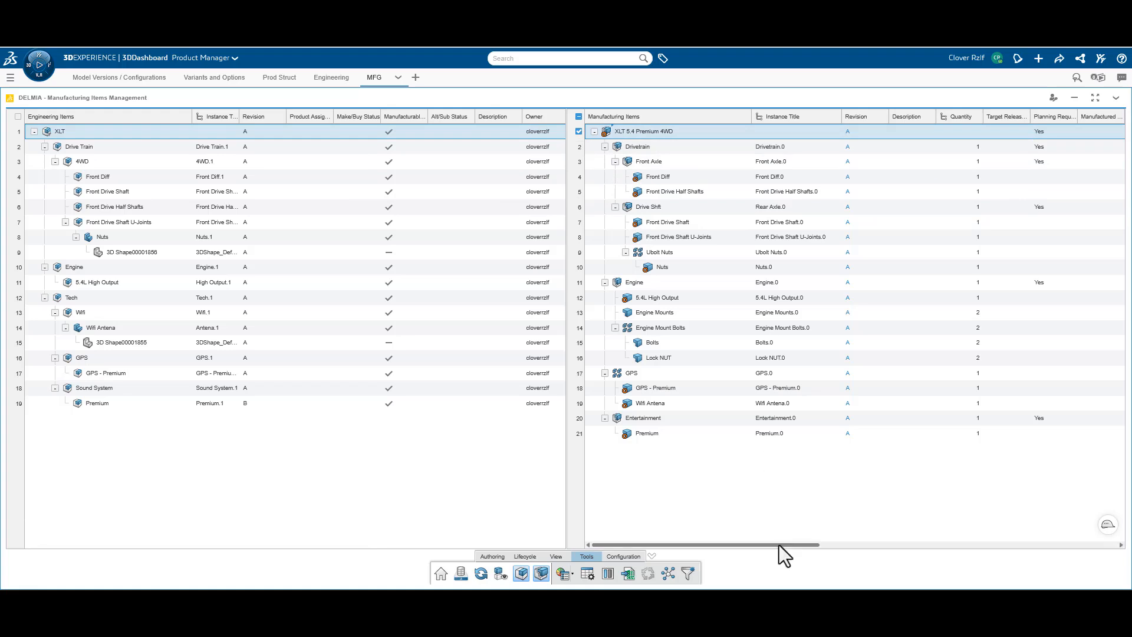
{"action": "left_click_drag", "start_coordinate": [779, 545], "coordinate": [1119, 546]}
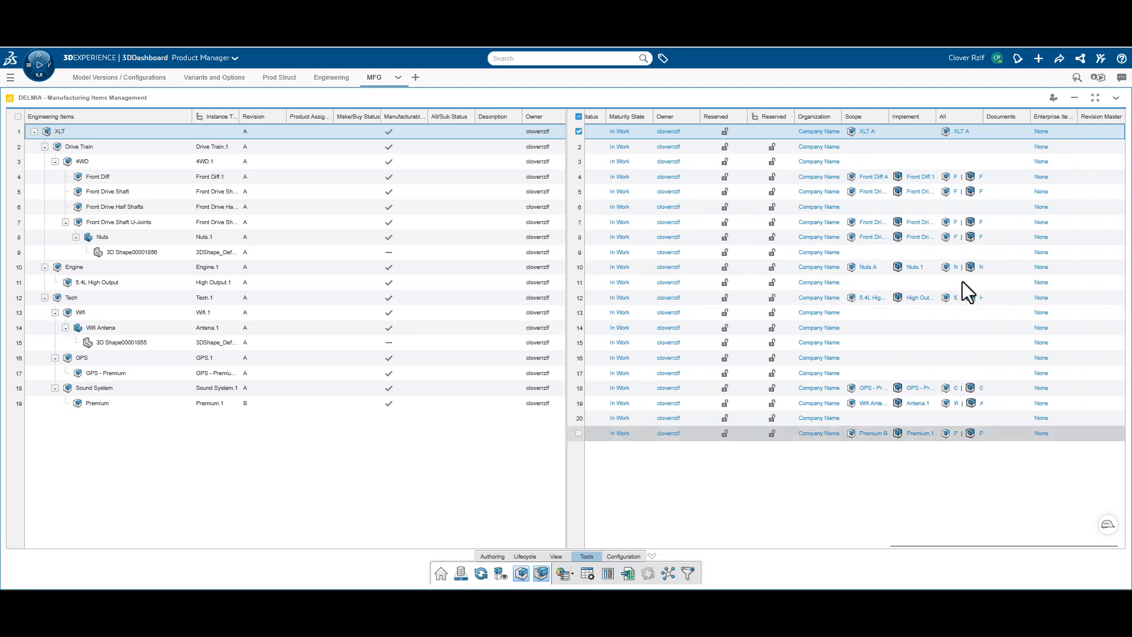
{"action": "left_click_drag", "start_coordinate": [873, 114], "coordinate": [635, 119]}
{"action": "left_click_drag", "start_coordinate": [900, 547], "coordinate": [746, 542]}
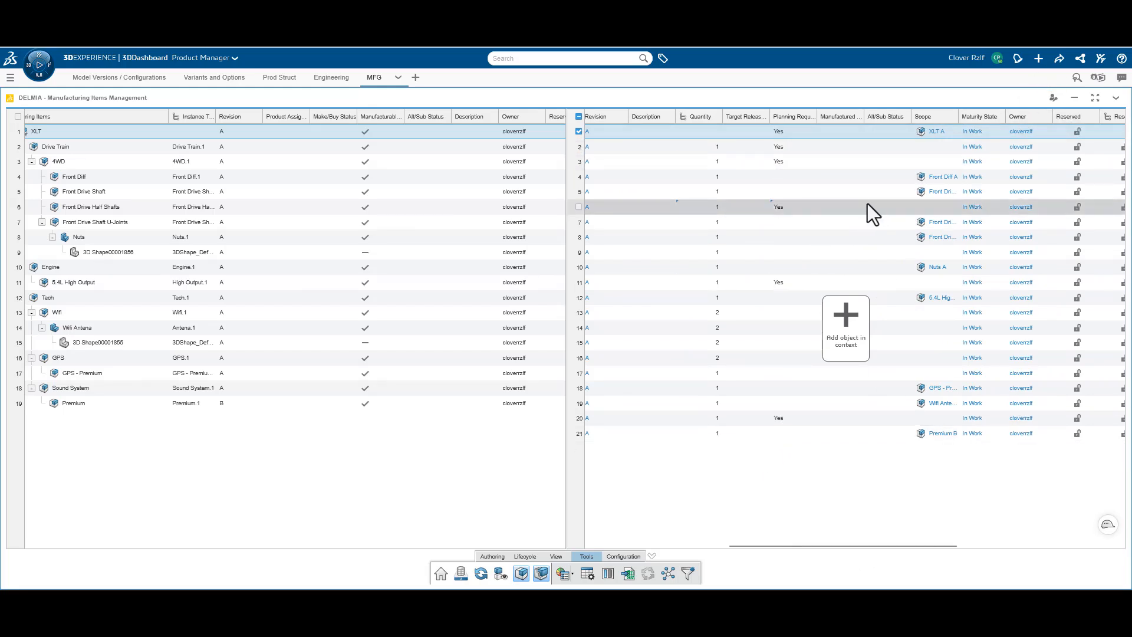
{"action": "left_click_drag", "start_coordinate": [924, 118], "coordinate": [730, 120]}
Place the Implement column directly after Scope and widen both columns to show their full entries
{"action": "left_click_drag", "start_coordinate": [782, 545], "coordinate": [979, 544]}
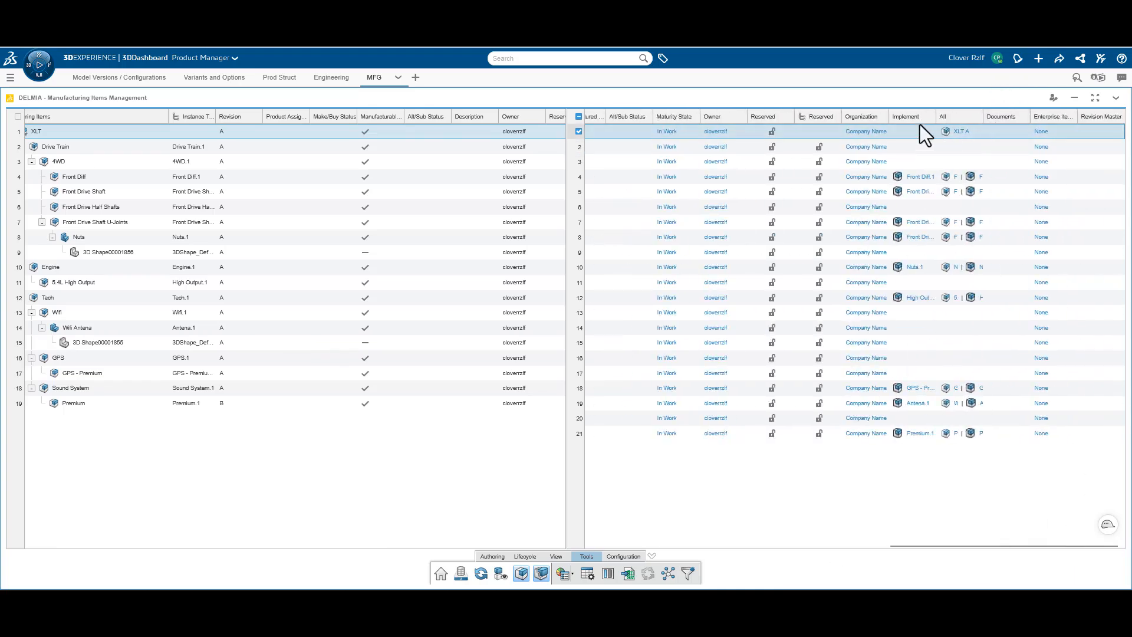
{"action": "mouse_move", "coordinate": [910, 115]}
{"action": "left_mouse_down"}
{"action": "mouse_move", "coordinate": [691, 105]}
{"action": "mouse_move", "coordinate": [577, 138]}
{"action": "mouse_move", "coordinate": [642, 113]}
{"action": "mouse_move", "coordinate": [596, 115]}
{"action": "mouse_move", "coordinate": [591, 127]}
{"action": "mouse_move", "coordinate": [938, 116]}
{"action": "left_mouse_up"}
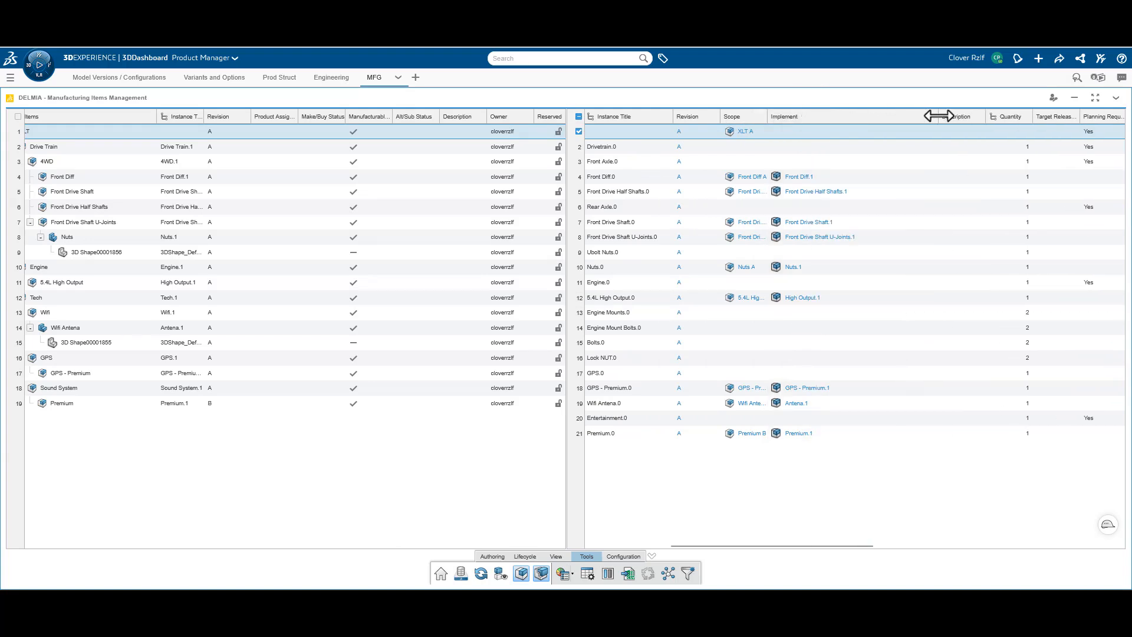
{"action": "left_click_drag", "start_coordinate": [767, 116], "coordinate": [885, 117]}
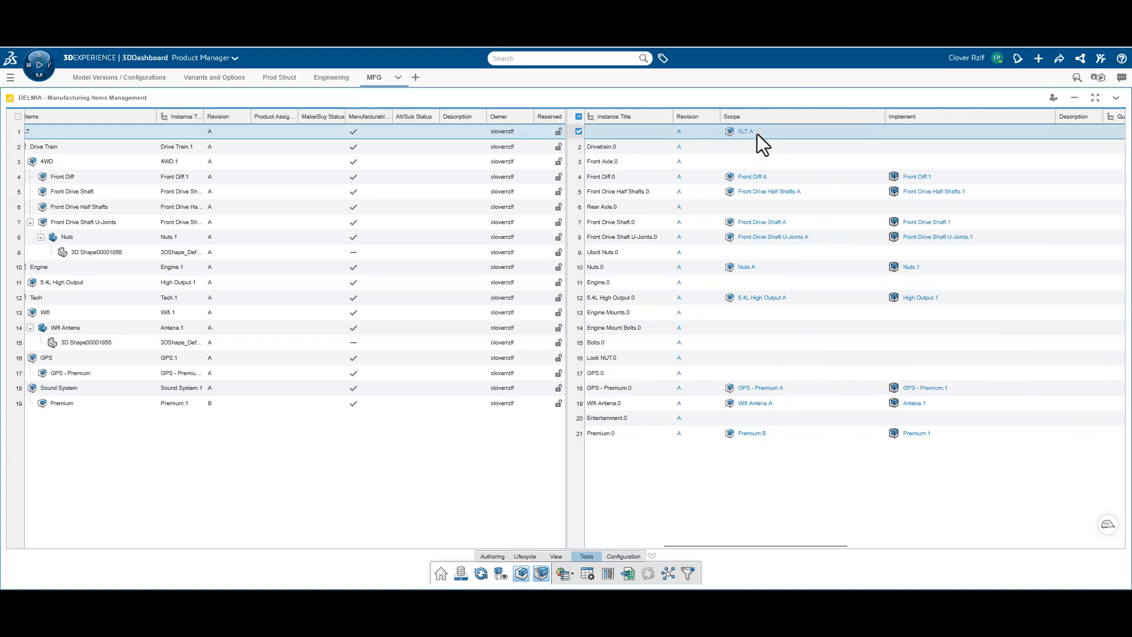
{"action": "left_click_drag", "start_coordinate": [678, 547], "coordinate": [604, 541]}
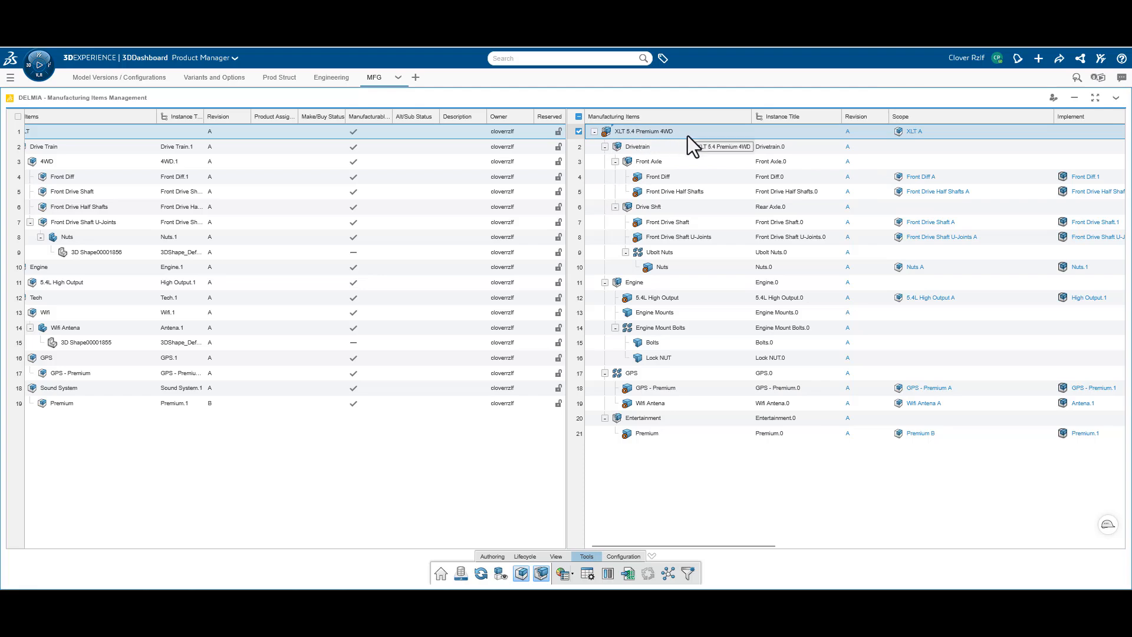
{"action": "left_click_drag", "start_coordinate": [320, 546], "coordinate": [185, 559]}
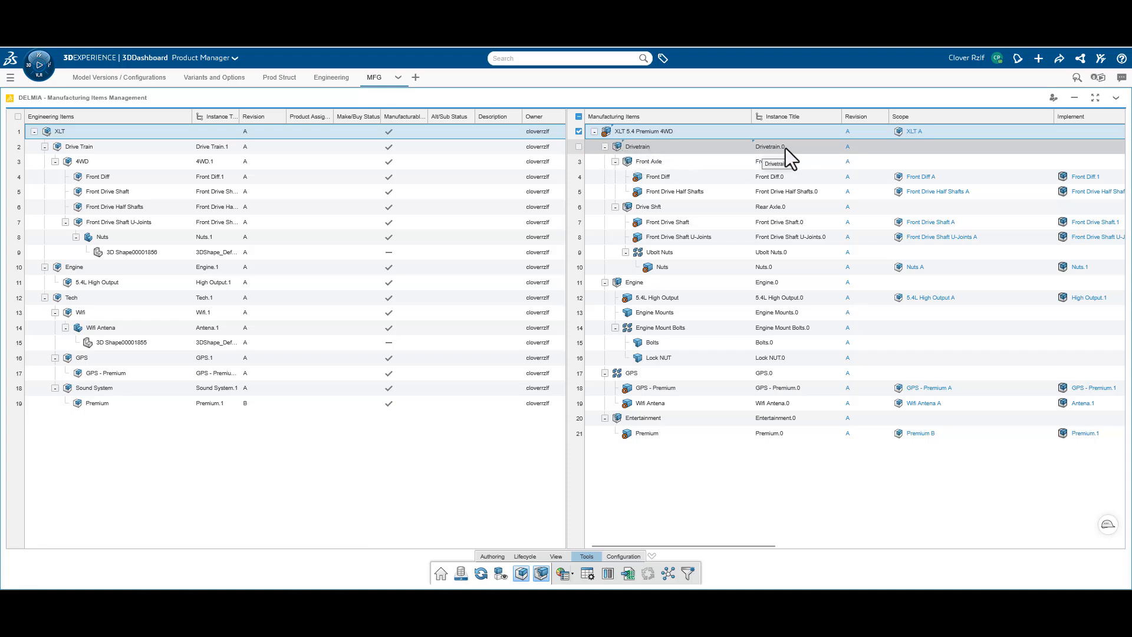
Display the Type column for the manufacturing items and widen it to show the full type names
{"action": "left_click_drag", "start_coordinate": [694, 546], "coordinate": [563, 577]}
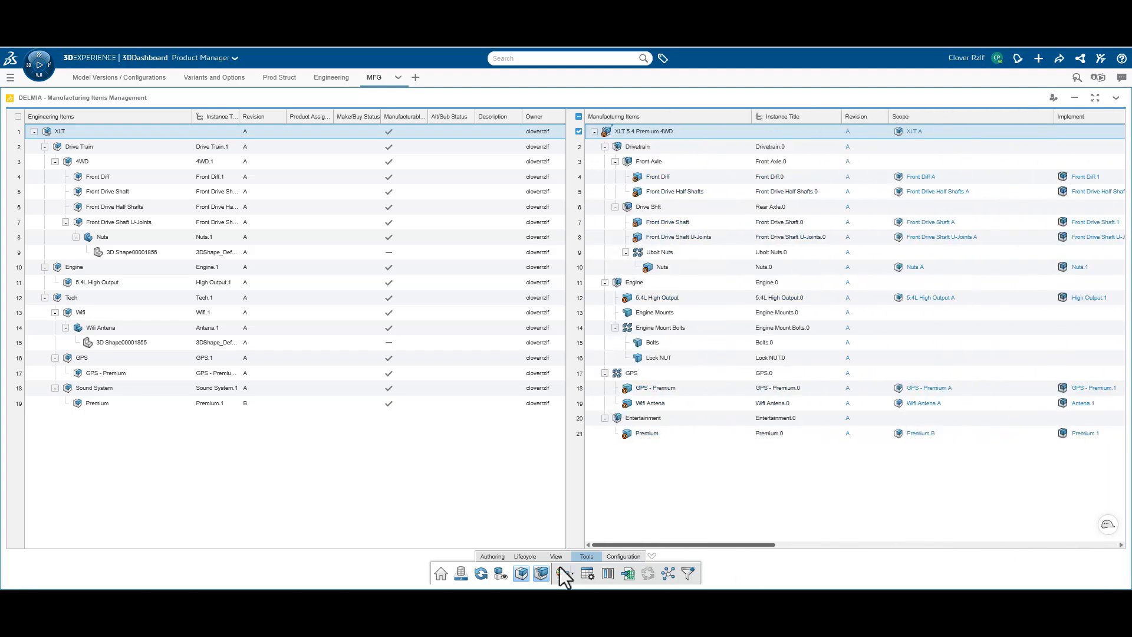
{"action": "right_click", "coordinate": [791, 126]}
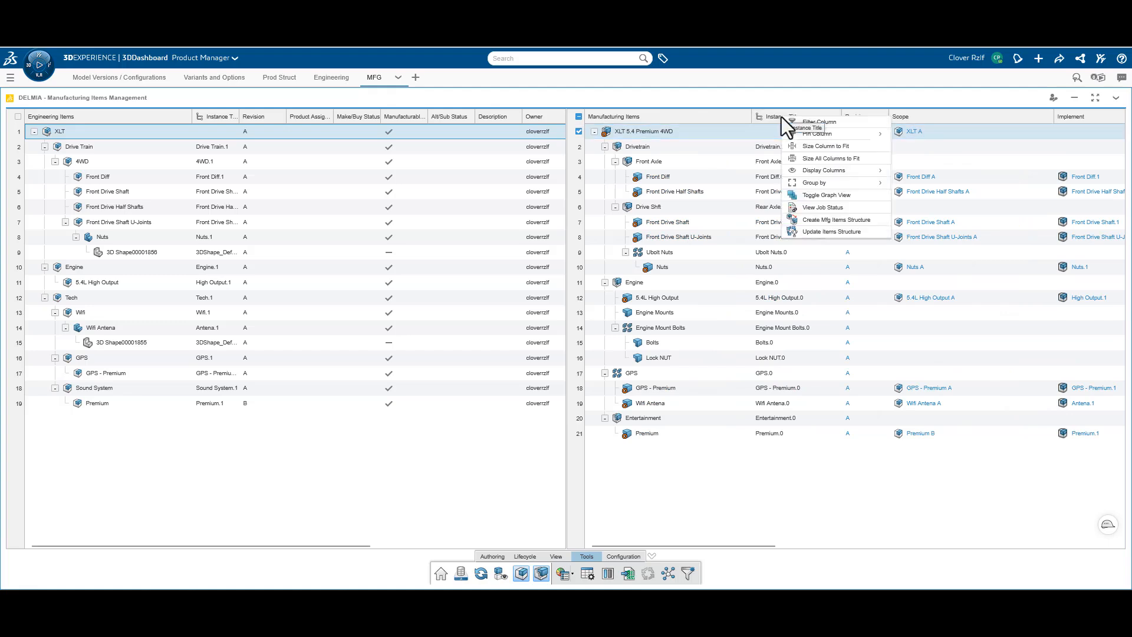
{"action": "mouse_move", "coordinate": [854, 170]}
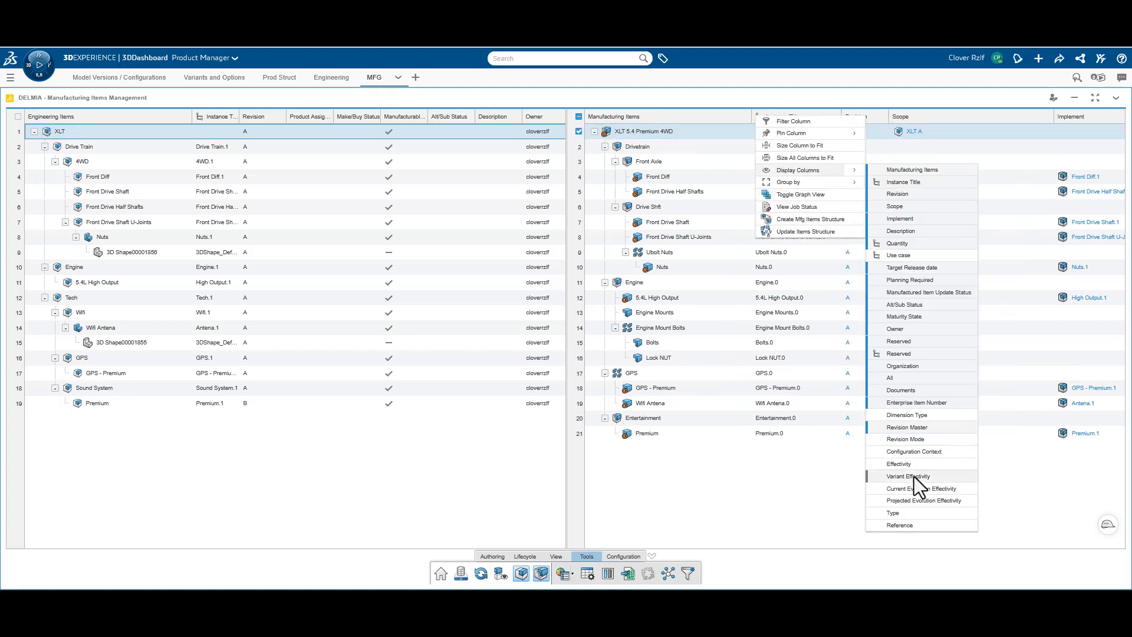
{"action": "left_click", "coordinate": [908, 512]}
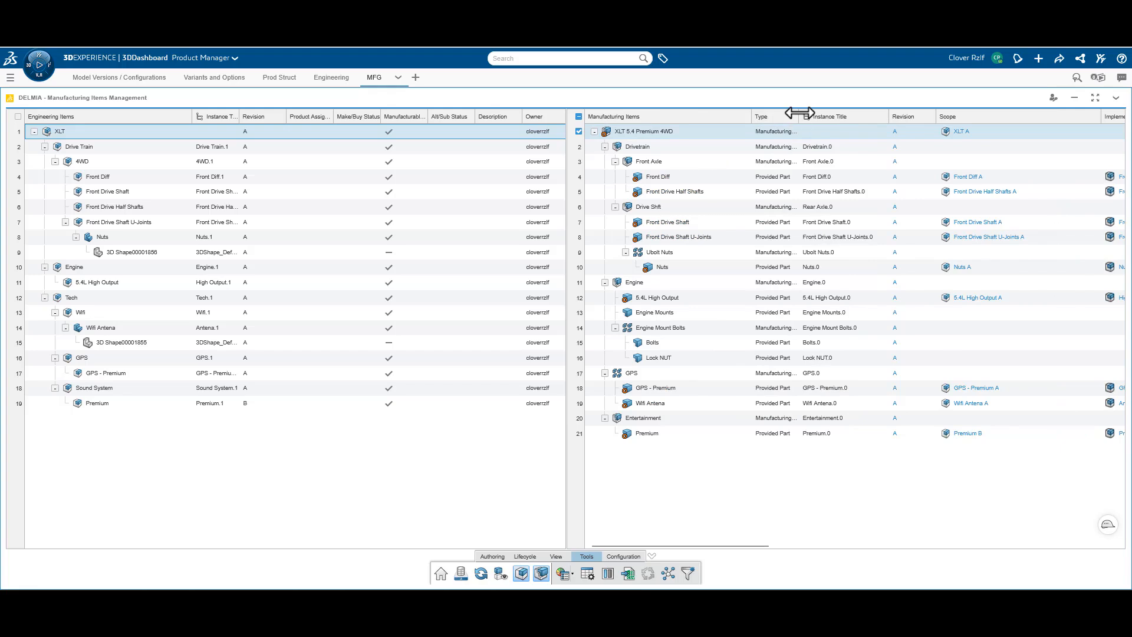
{"action": "left_click_drag", "start_coordinate": [799, 115], "coordinate": [878, 116]}
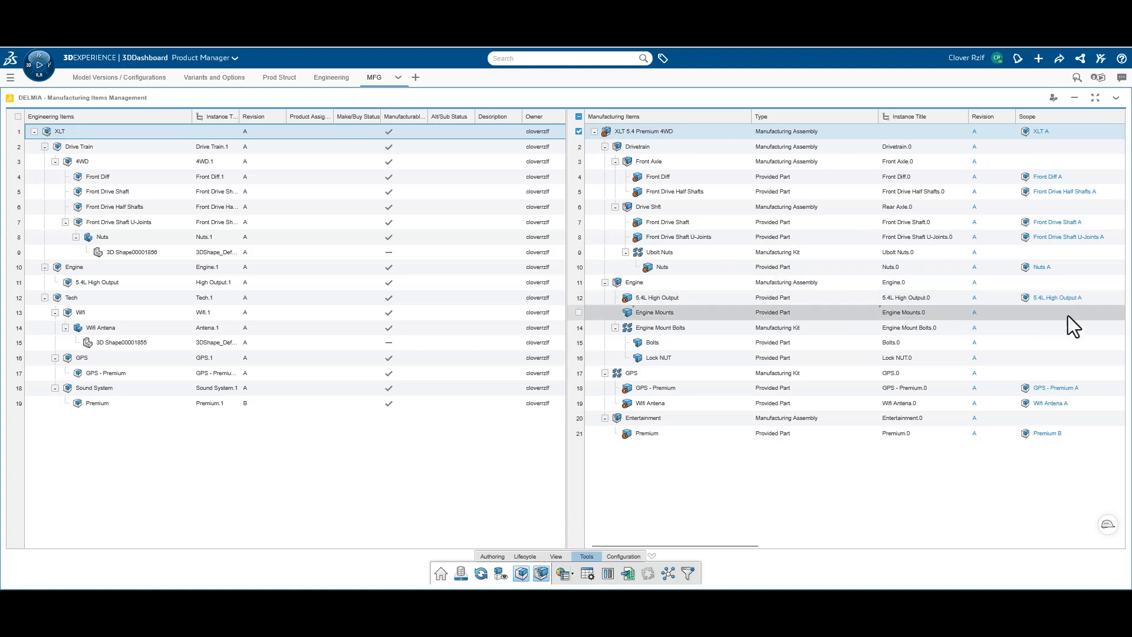
Inspect the engineering relations of the manufacturing items 5.4L High Output and Nuts, and close the relations view
{"action": "left_click", "coordinate": [730, 311]}
{"action": "left_click", "coordinate": [727, 299]}
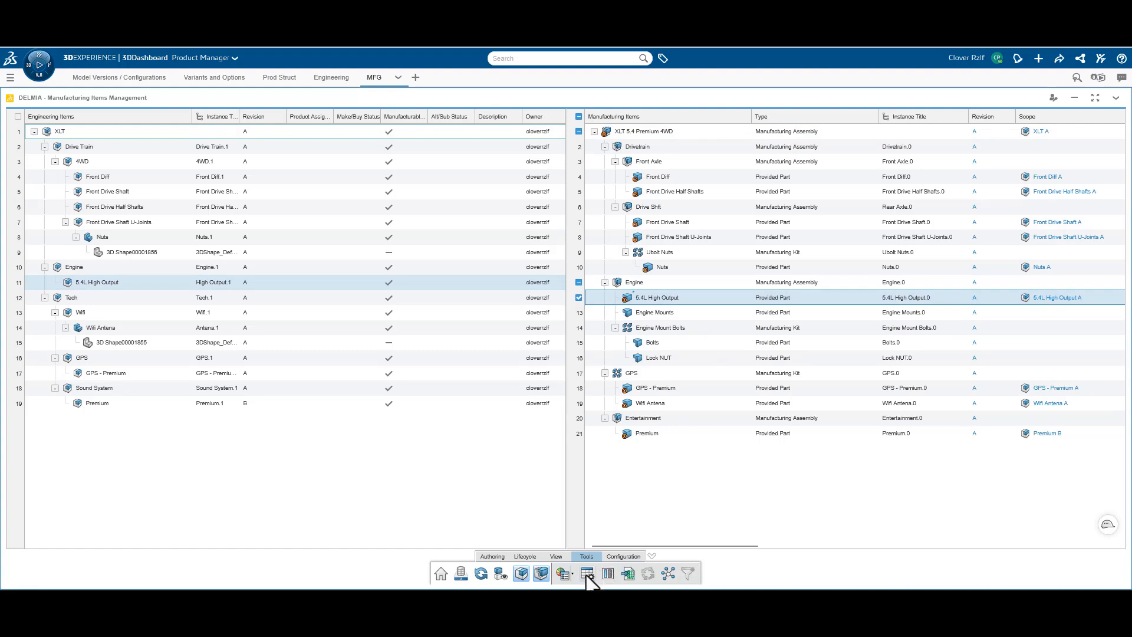
{"action": "left_click", "coordinate": [498, 557]}
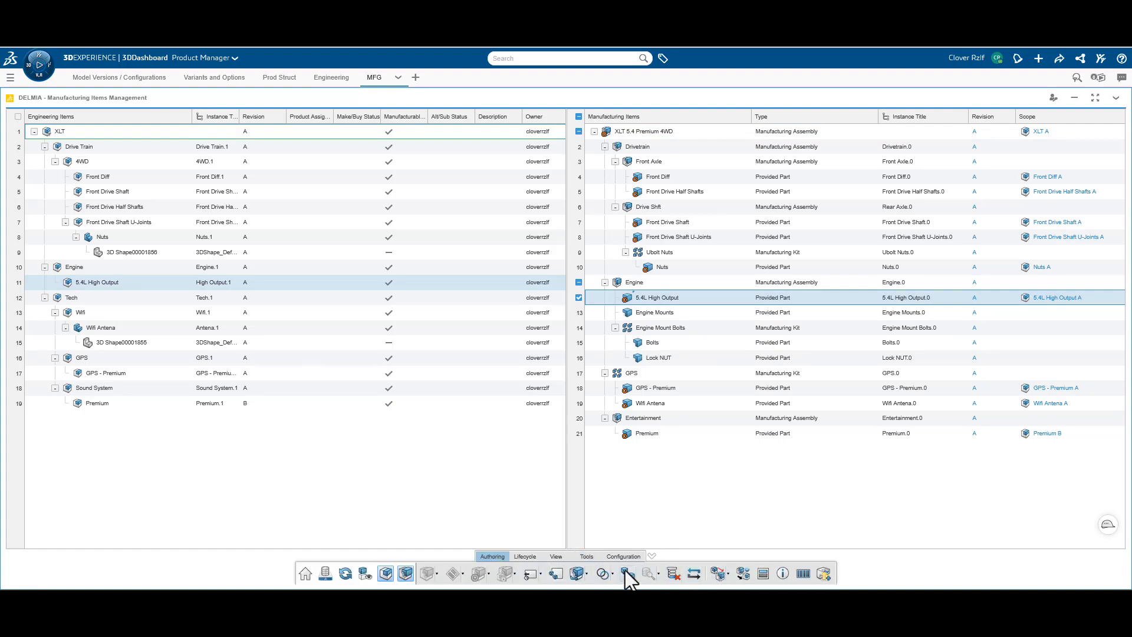
{"action": "left_click", "coordinate": [763, 574]}
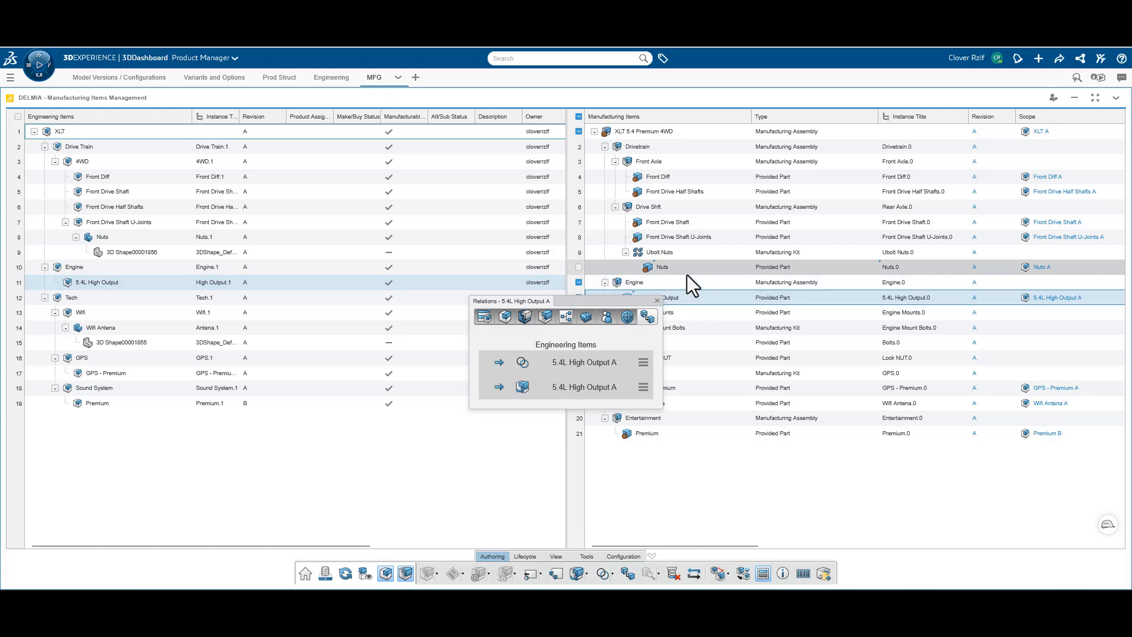
{"action": "left_click", "coordinate": [663, 268]}
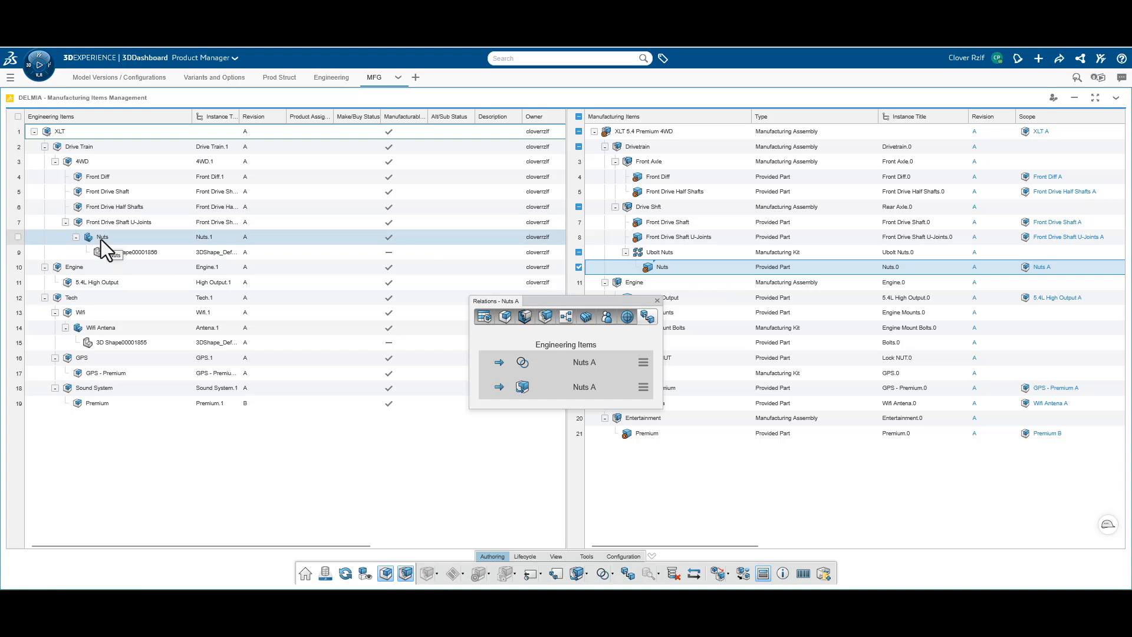
{"action": "left_click", "coordinate": [658, 301]}
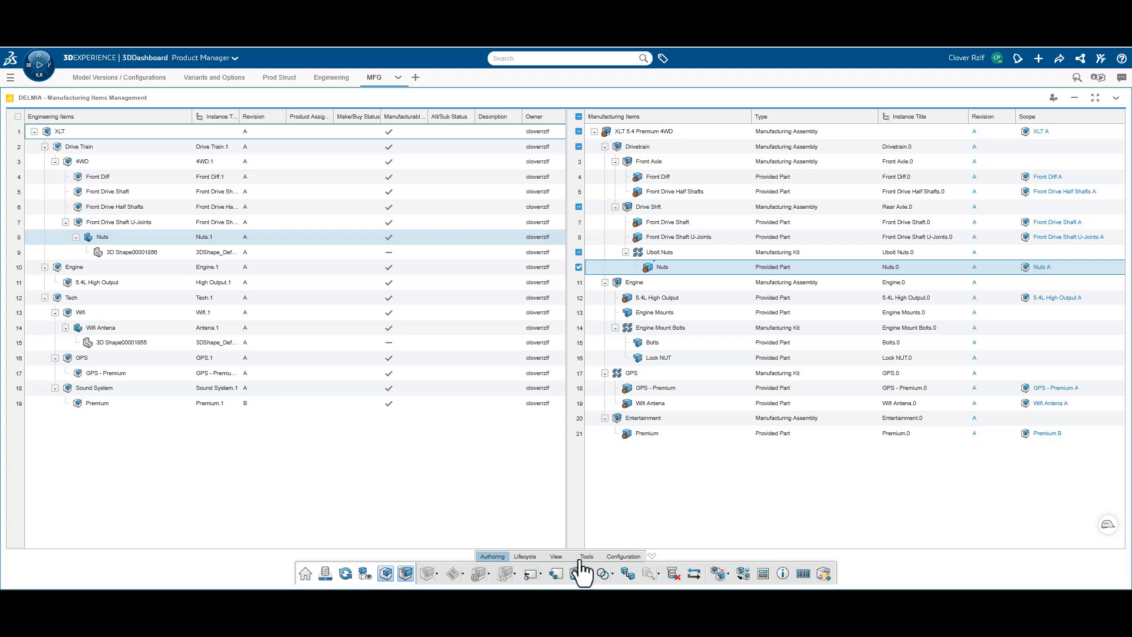
Turn on the B.I. Essentials assignment status colouring for the engineering items
{"action": "left_click", "coordinate": [624, 557]}
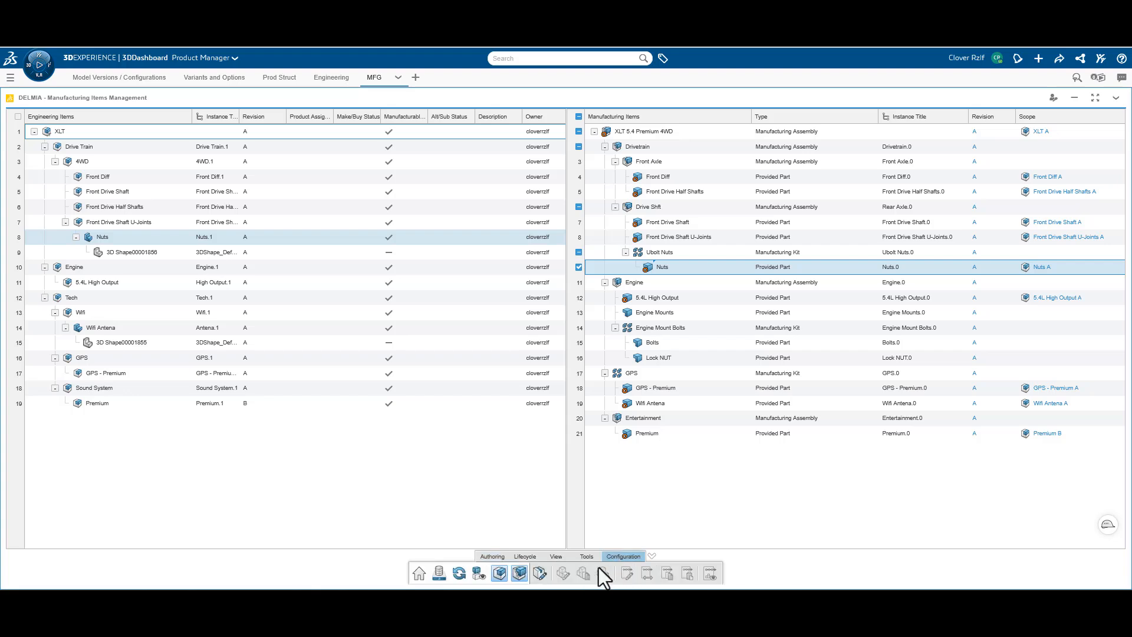
{"action": "left_click", "coordinate": [586, 556]}
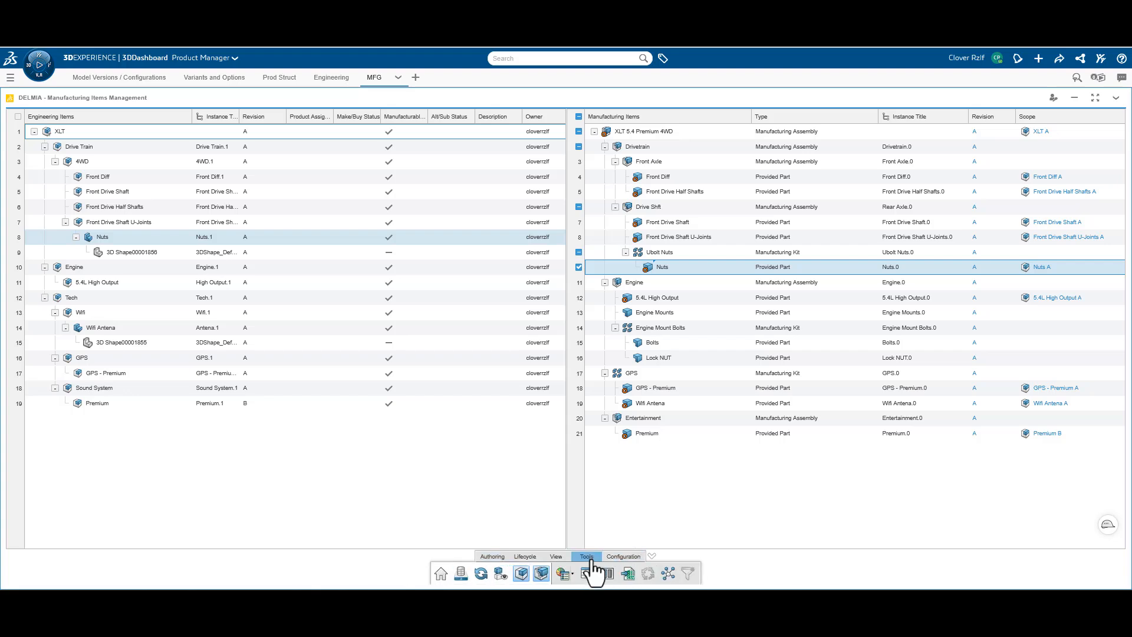
{"action": "left_click", "coordinate": [562, 572]}
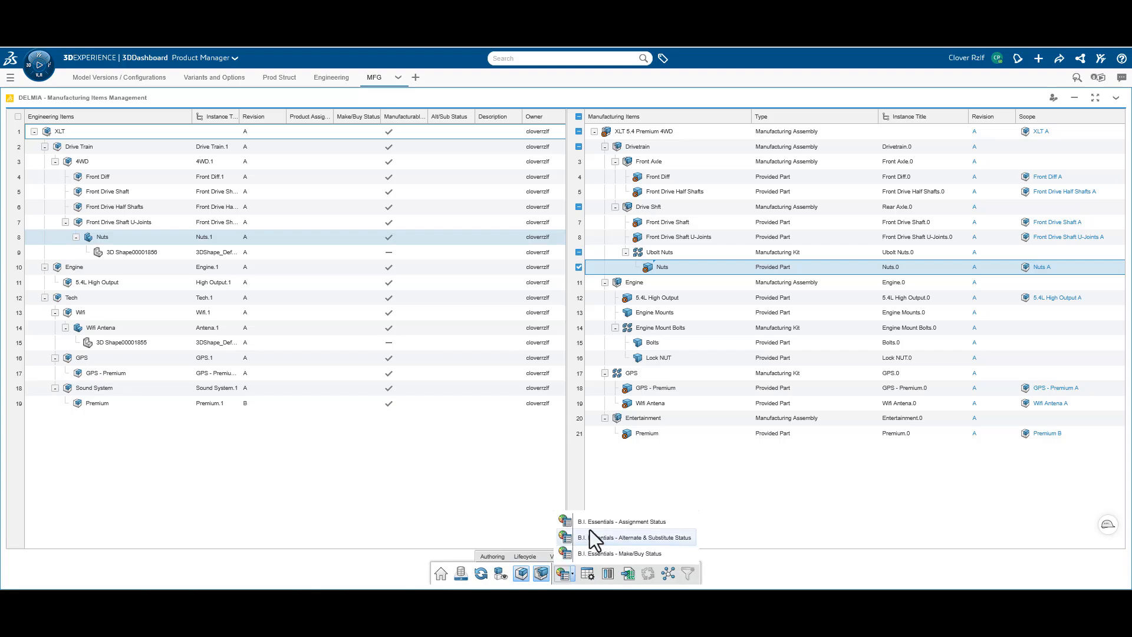
{"action": "left_click", "coordinate": [650, 526]}
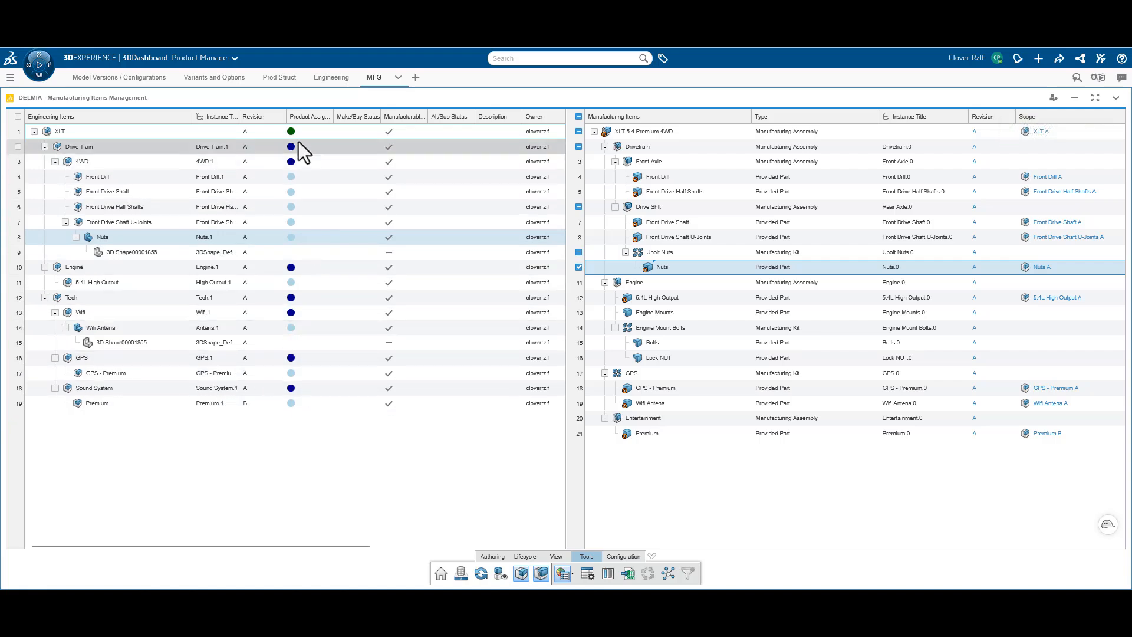
Select the Front Diff and the Sound System's Premium engineering items in turn to check their linked manufacturing items
{"action": "mouse_move", "coordinate": [289, 134]}
{"action": "left_click", "coordinate": [267, 181]}
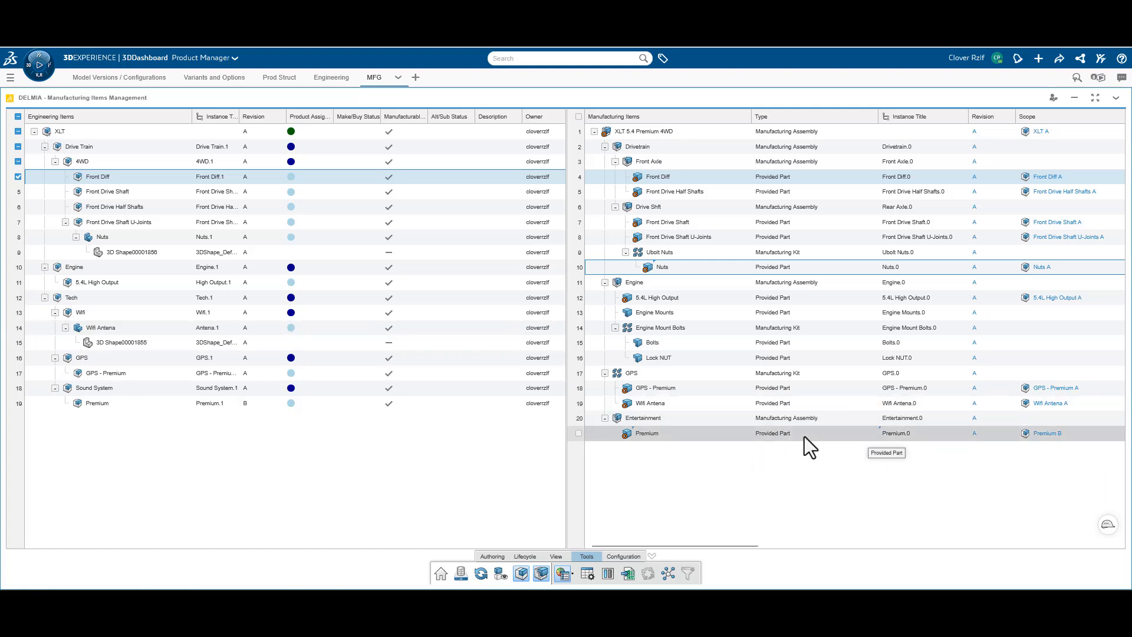
{"action": "left_click", "coordinate": [118, 402]}
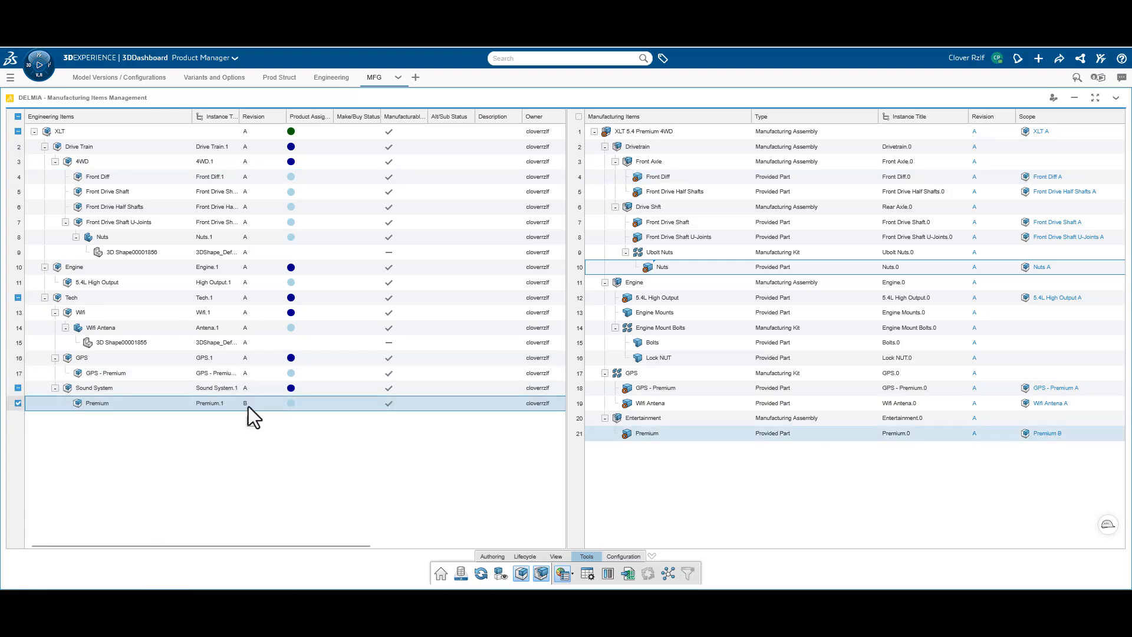
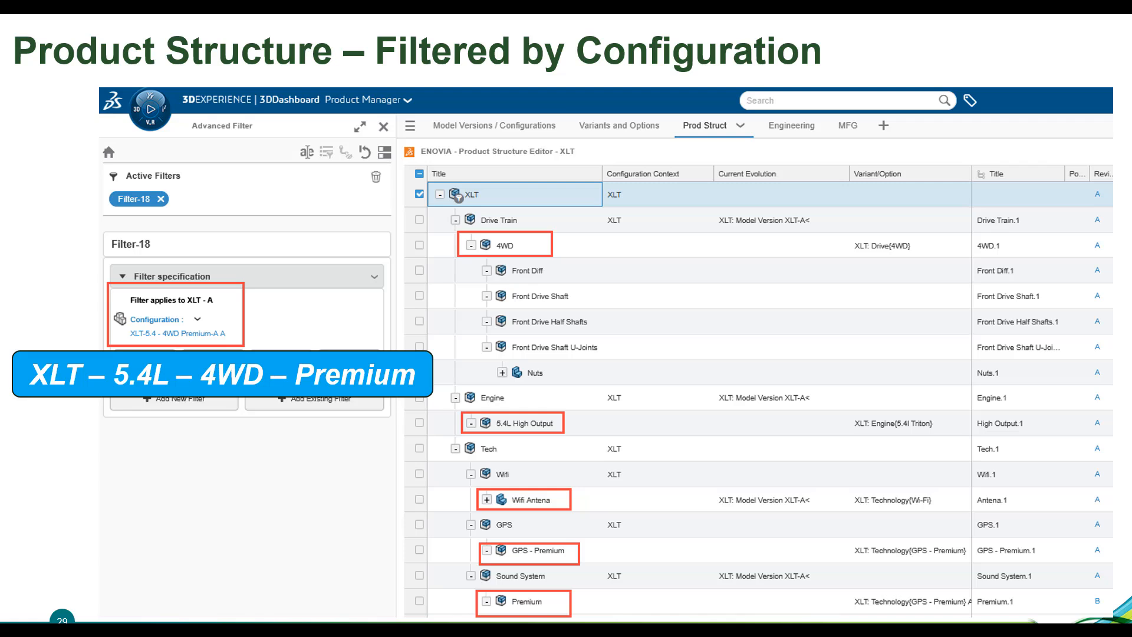
{"action": "key", "text": "Right"}
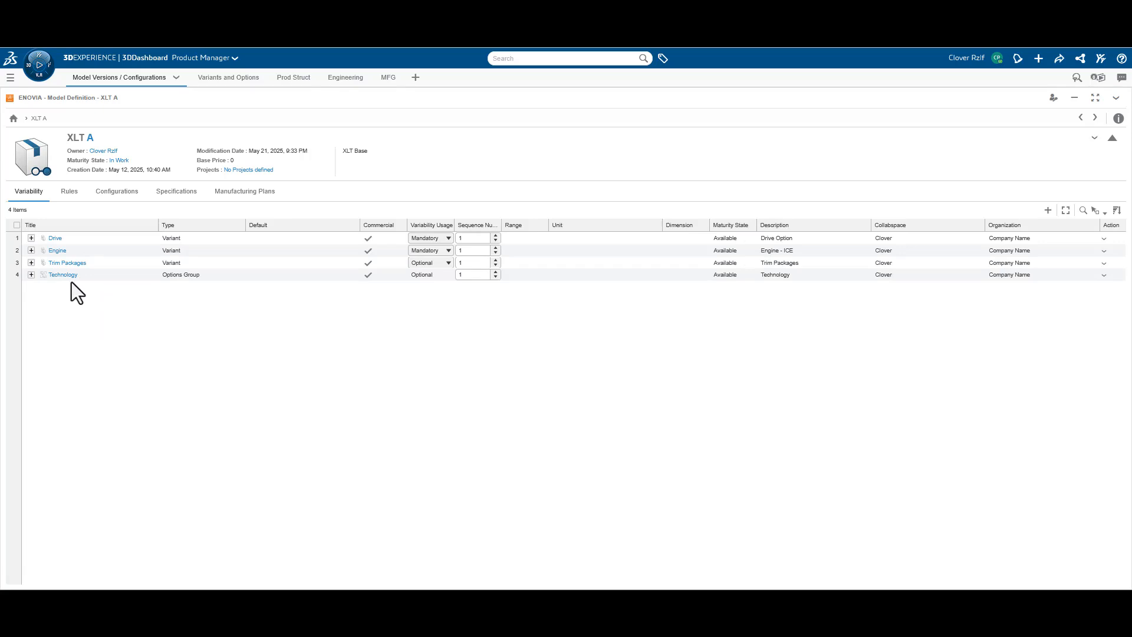
Add a new value to the Trim Packages variant with the title and description ST Line
{"action": "left_click", "coordinate": [33, 266]}
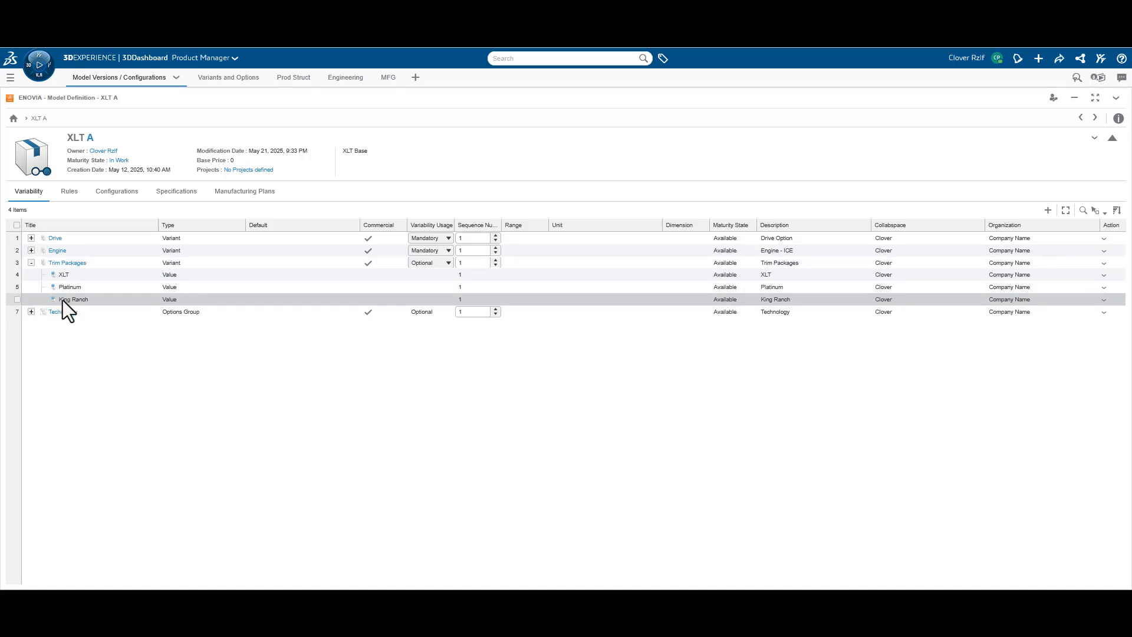
{"action": "left_click", "coordinate": [68, 263]}
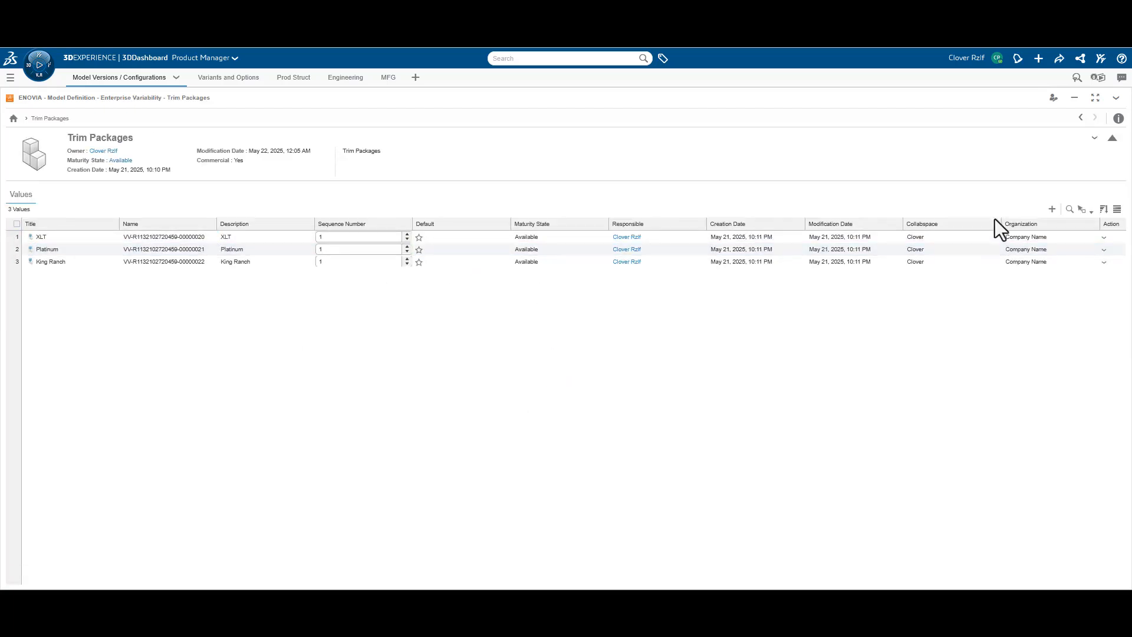
{"action": "left_click", "coordinate": [1052, 209]}
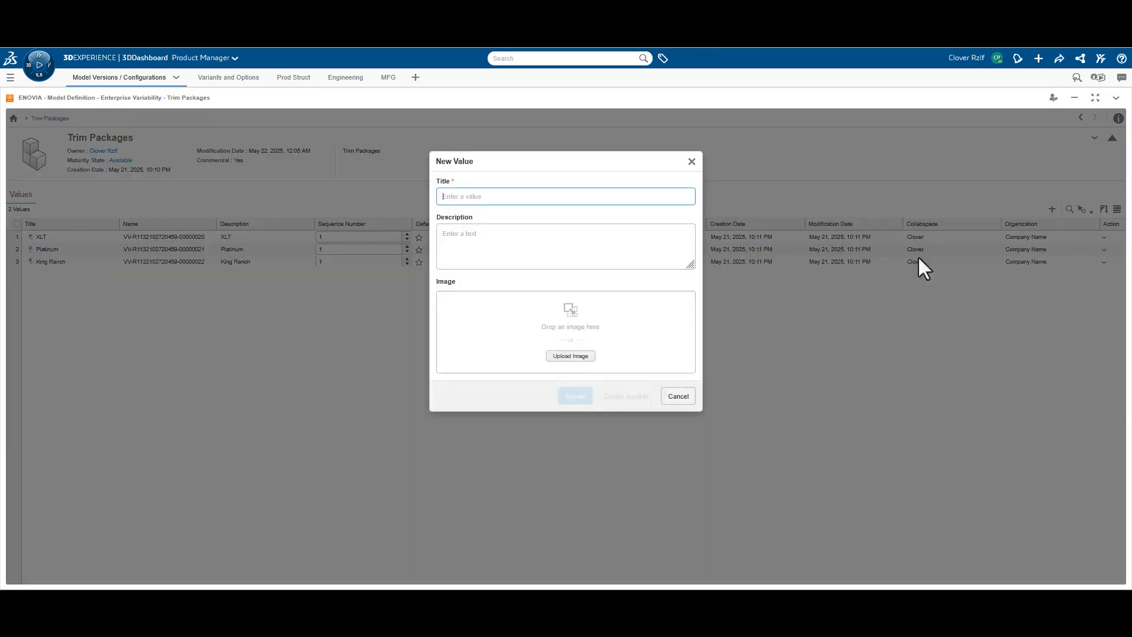
{"action": "type", "text": "ST Line"}
{"action": "triple_click", "coordinate": [453, 195]}
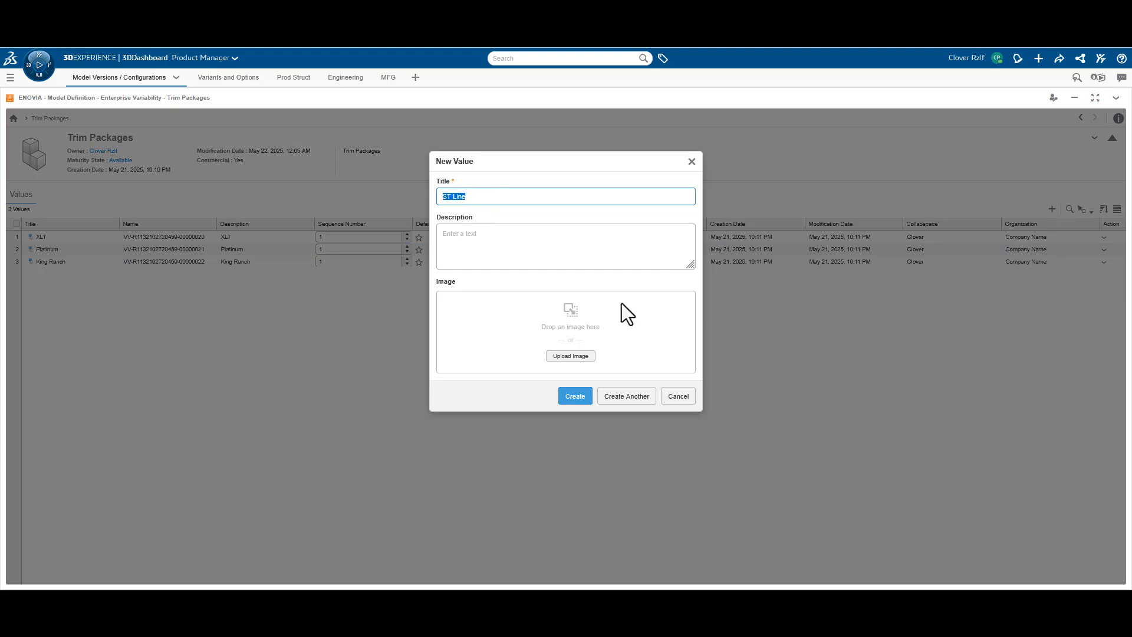
{"action": "key", "text": "ctrl+c"}
{"action": "key", "text": "Tab"}
{"action": "key", "text": "ctrl+v"}
{"action": "left_click", "coordinate": [575, 397]}
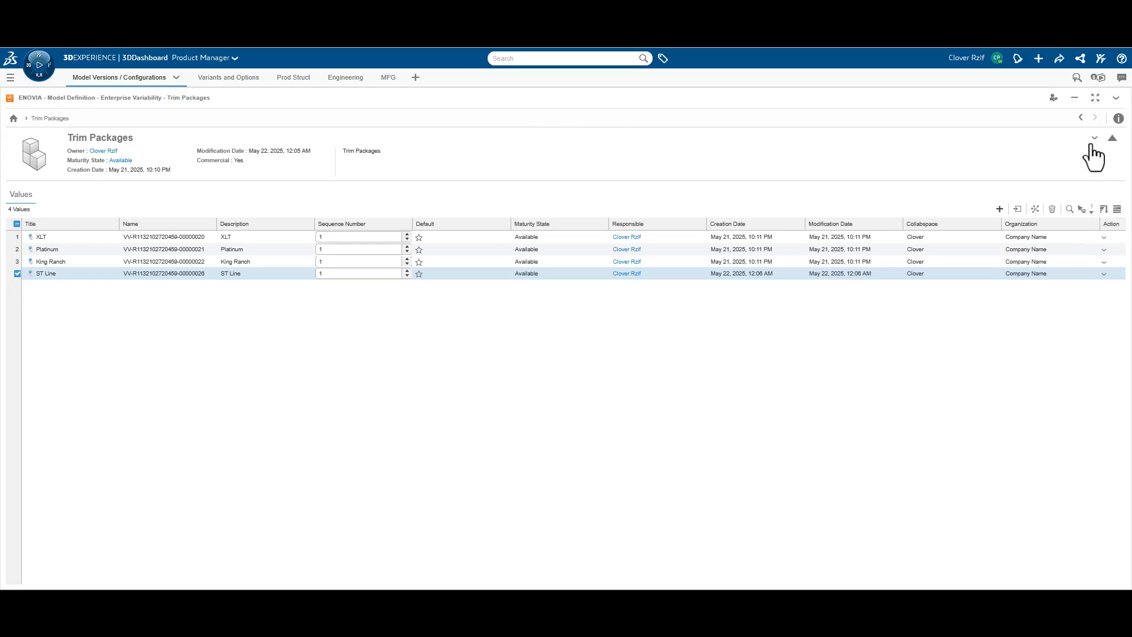
Return to the XLT model's variability and add the ST Line value to its Trim Packages variant
{"action": "left_click", "coordinate": [1081, 117]}
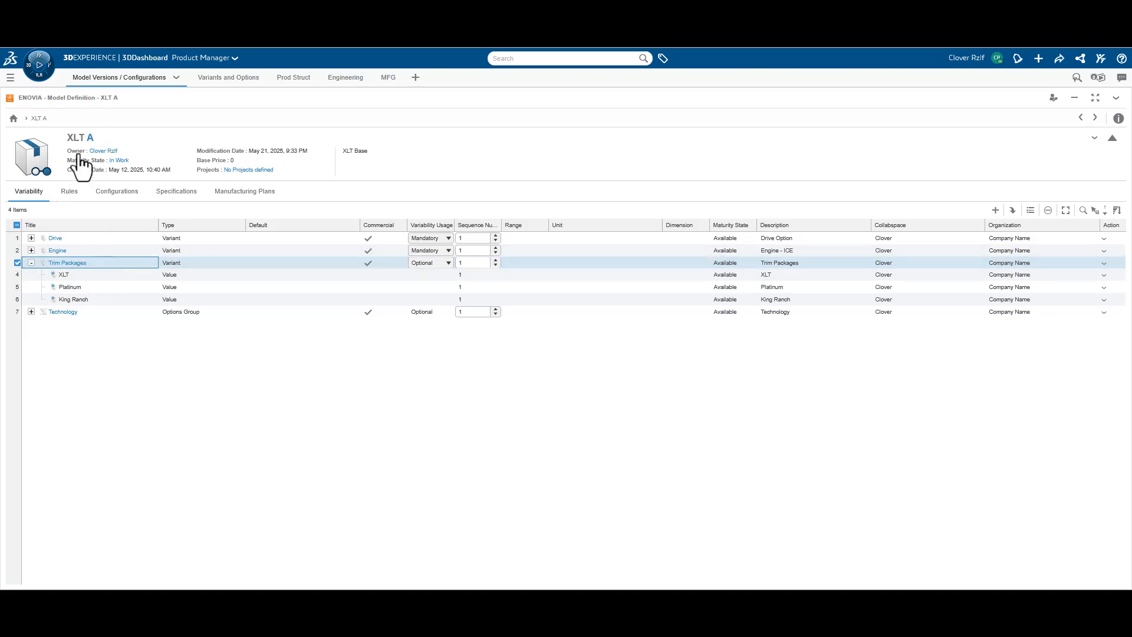
{"action": "left_click", "coordinate": [1031, 212]}
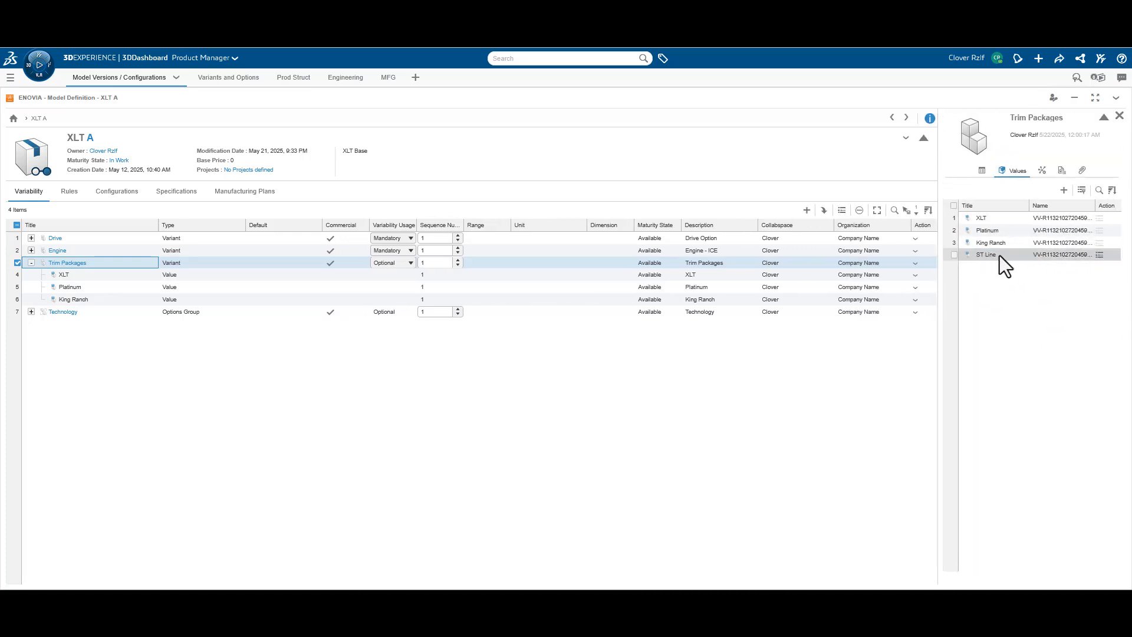
{"action": "left_click", "coordinate": [1100, 257]}
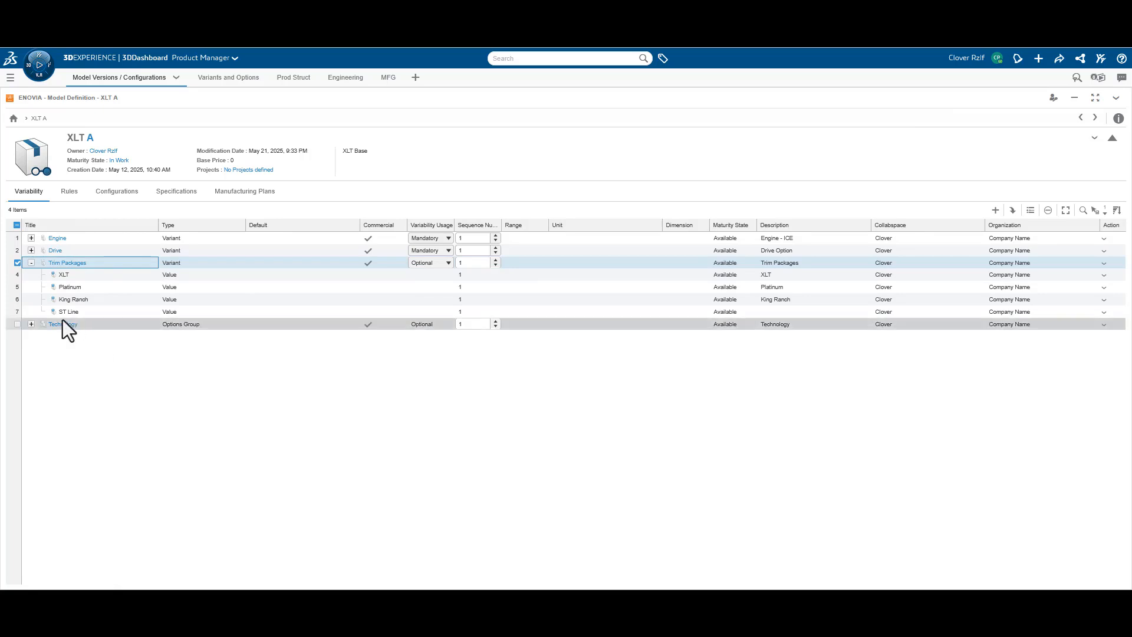
Create a base configuration for the XLT model with the title and description ST Line - All
{"action": "left_click", "coordinate": [125, 196]}
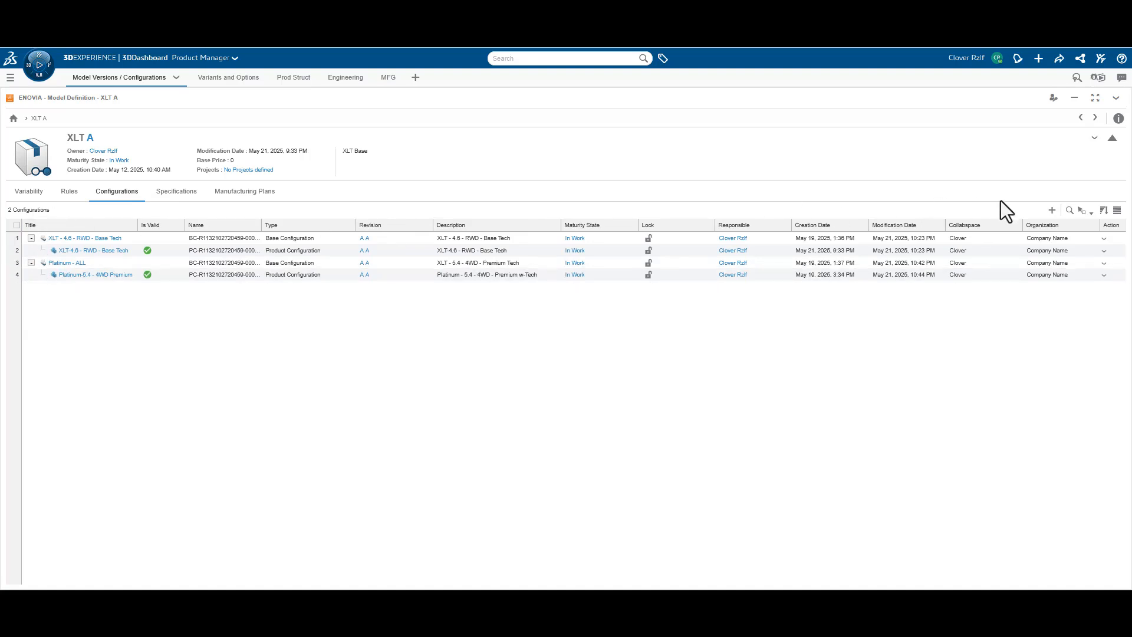
{"action": "left_click", "coordinate": [1052, 210]}
{"action": "left_click", "coordinate": [1084, 222]}
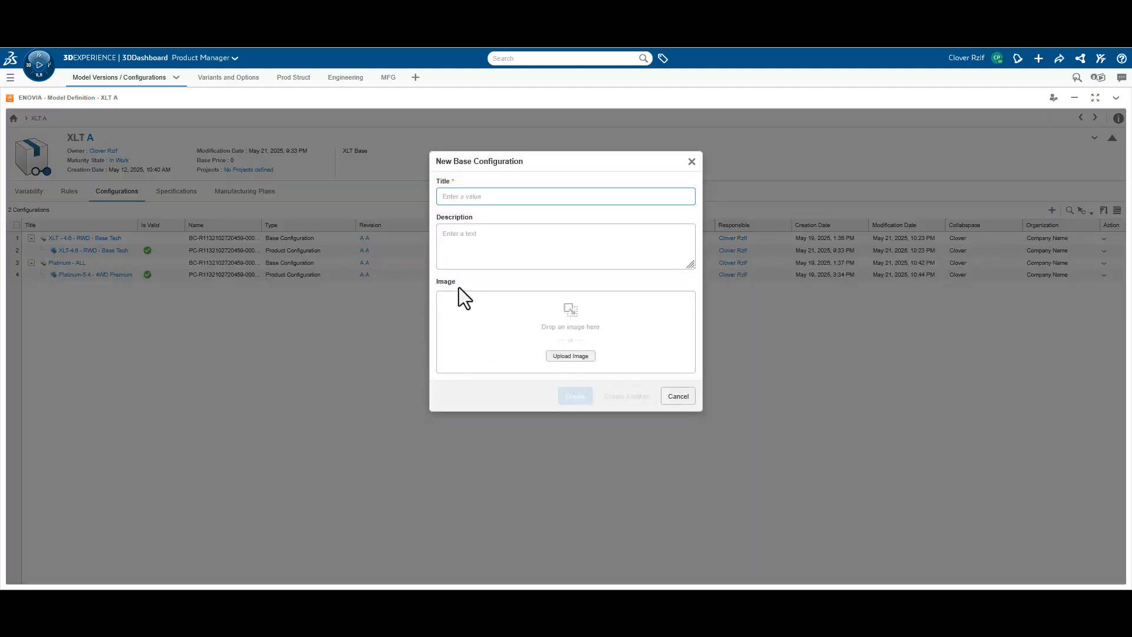
{"action": "type", "text": "ST Line"}
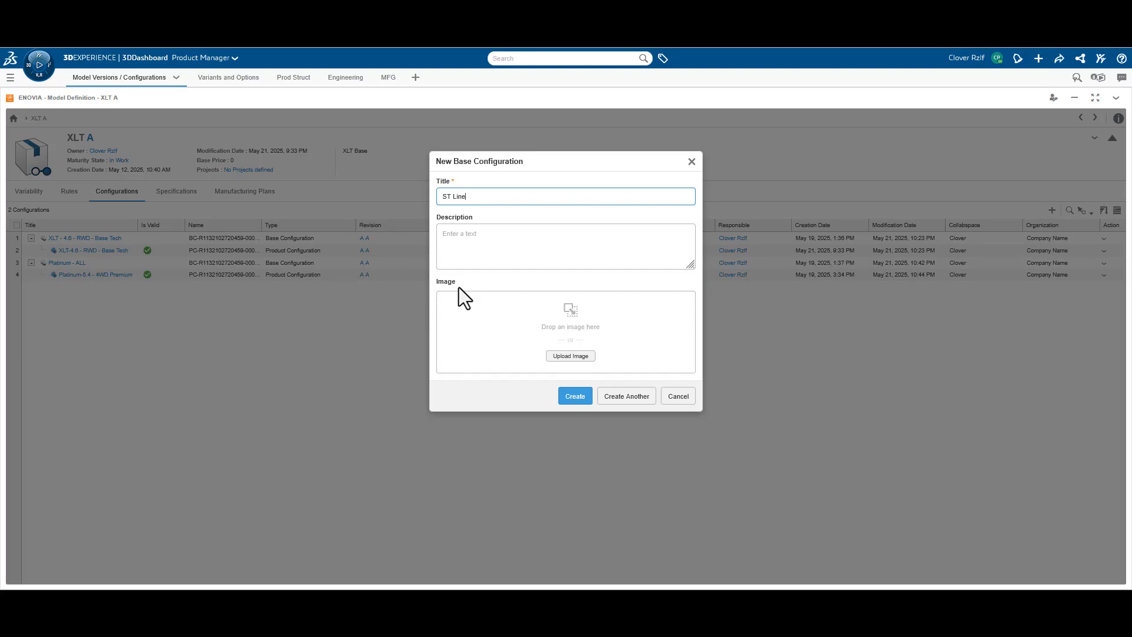
{"action": "type", "text": " 4"}
{"action": "left_click", "coordinate": [567, 396]}
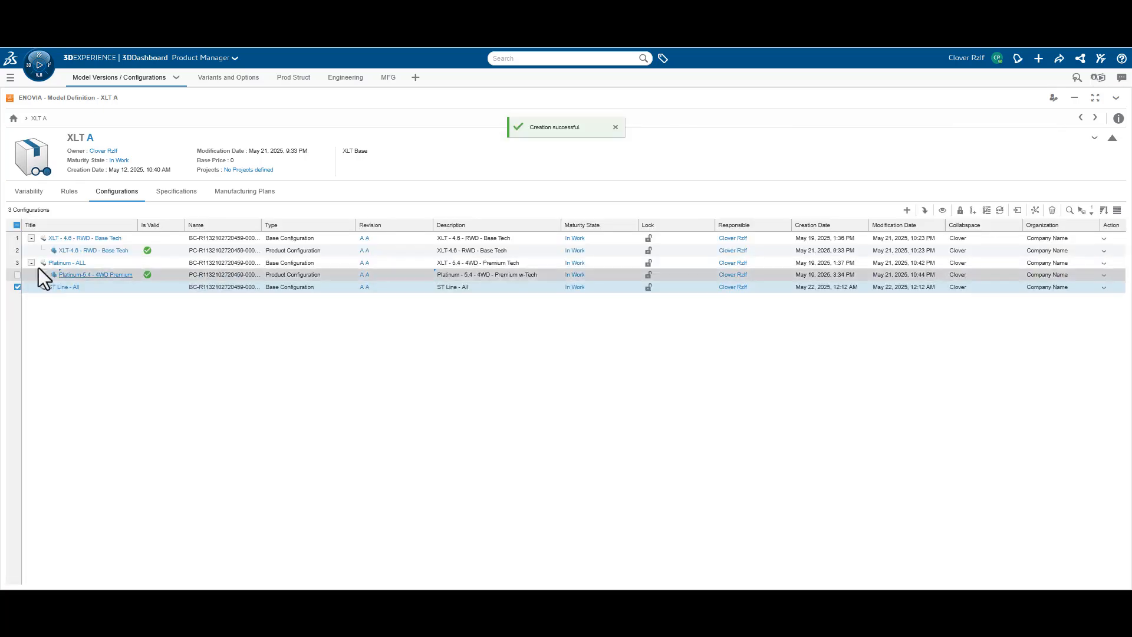
Review the variant and option settings of the Platinum - ALL base configuration, and return to the configurations list
{"action": "left_click", "coordinate": [66, 263]}
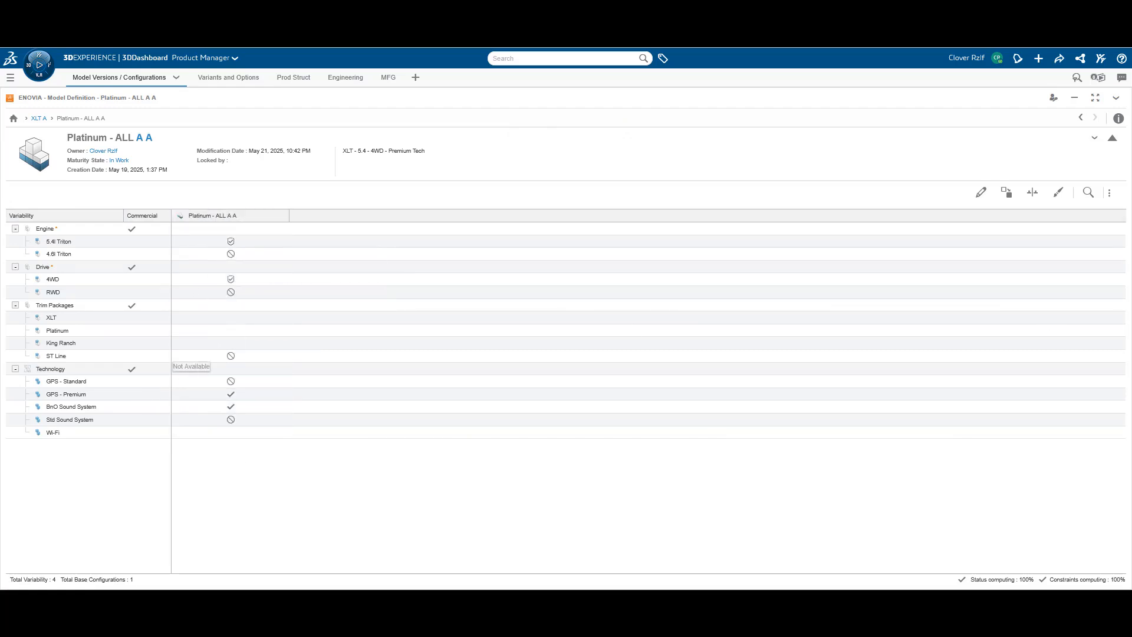
{"action": "left_click", "coordinate": [1082, 120]}
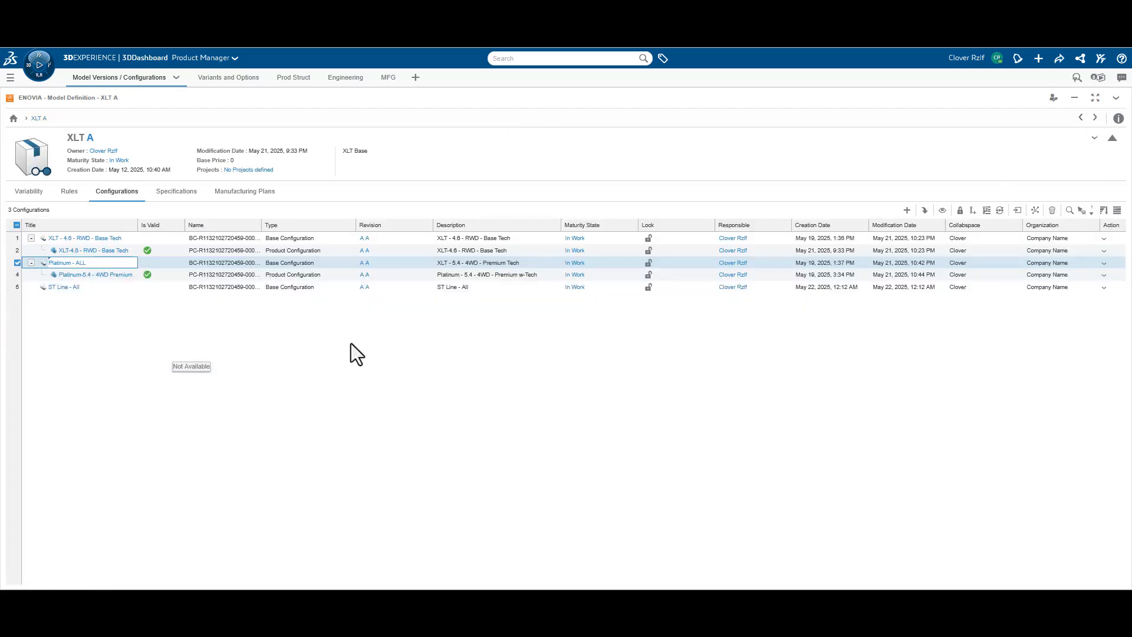
Edit the ST Line - All base configuration's engine choices, setting 5.4l Triton to Selected and keeping 4.6l Triton Not Available
{"action": "left_click", "coordinate": [62, 287]}
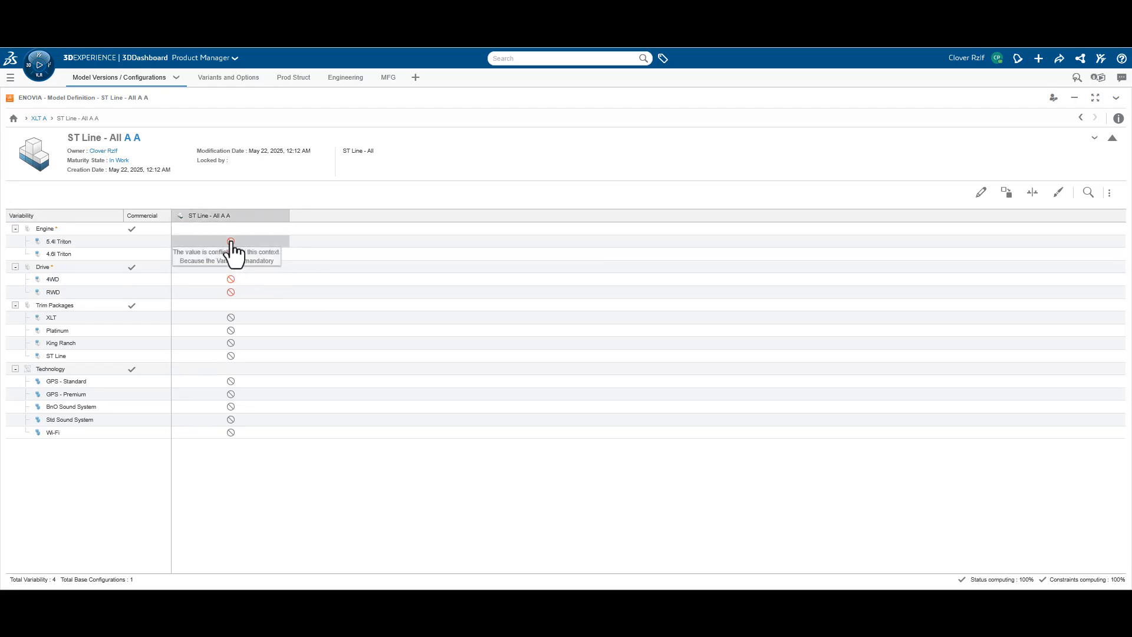
{"action": "left_click", "coordinate": [230, 243]}
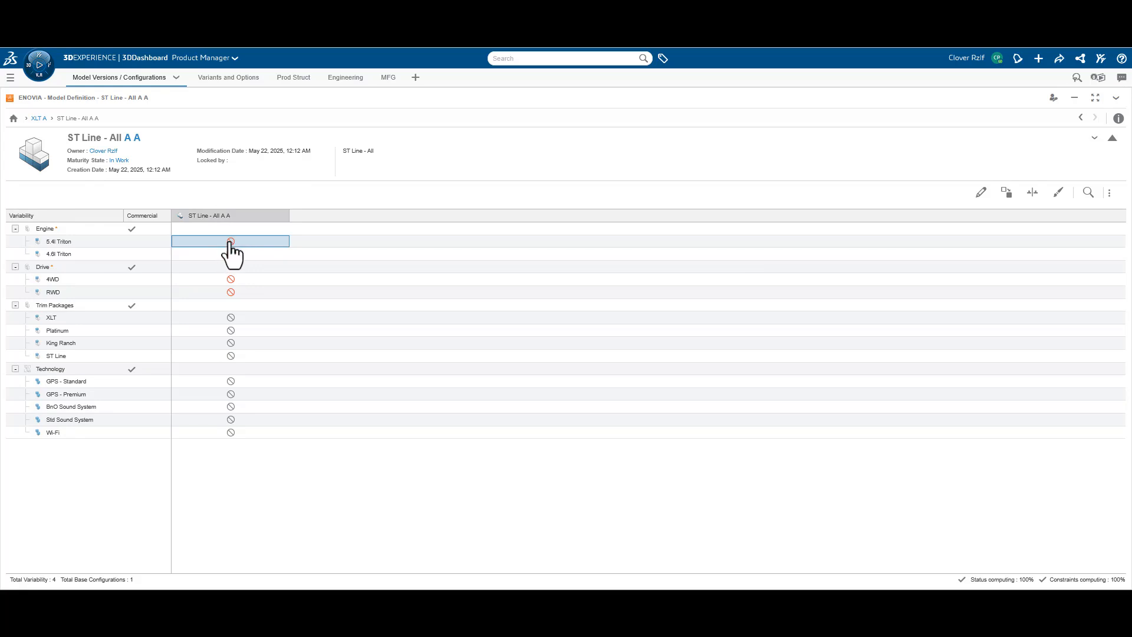
{"action": "left_click", "coordinate": [981, 193]}
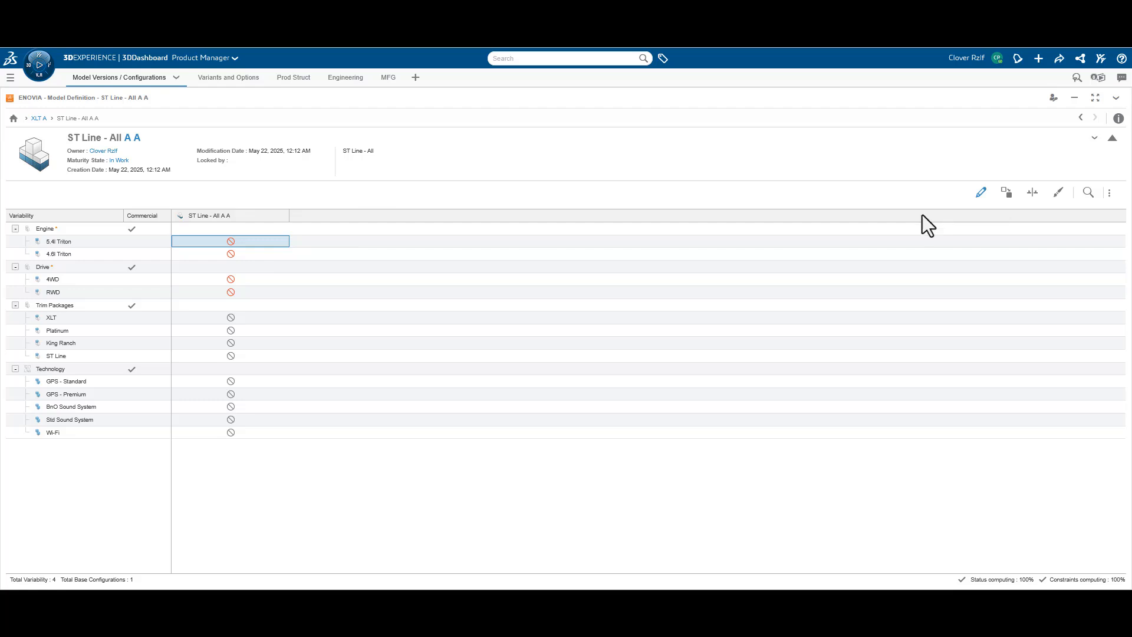
{"action": "left_click", "coordinate": [230, 243]}
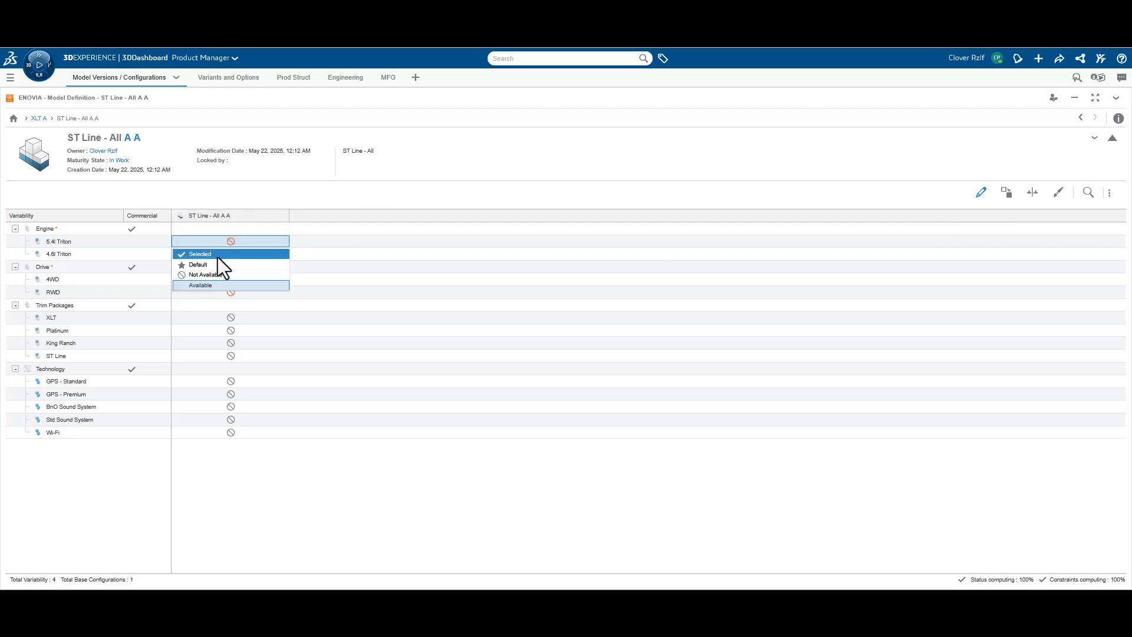
{"action": "left_click", "coordinate": [217, 257]}
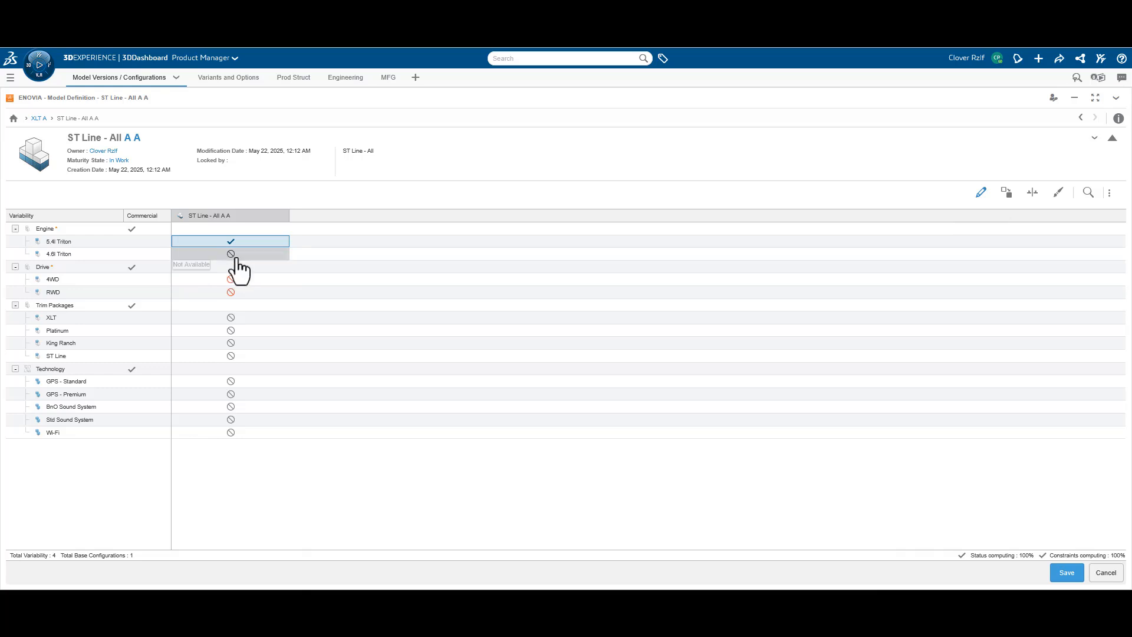
{"action": "left_click", "coordinate": [237, 258]}
{"action": "left_click", "coordinate": [227, 289]}
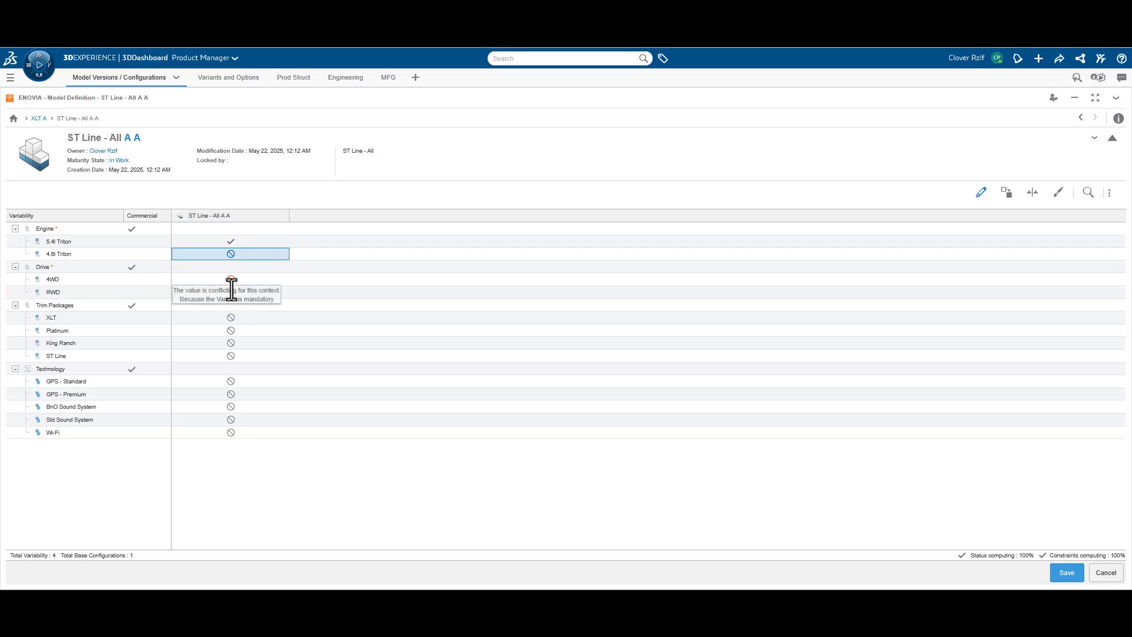
Set the 4WD drive to Not Available, and set the RWD drive and the ST Line trim package to Selected
{"action": "left_click", "coordinate": [232, 279]}
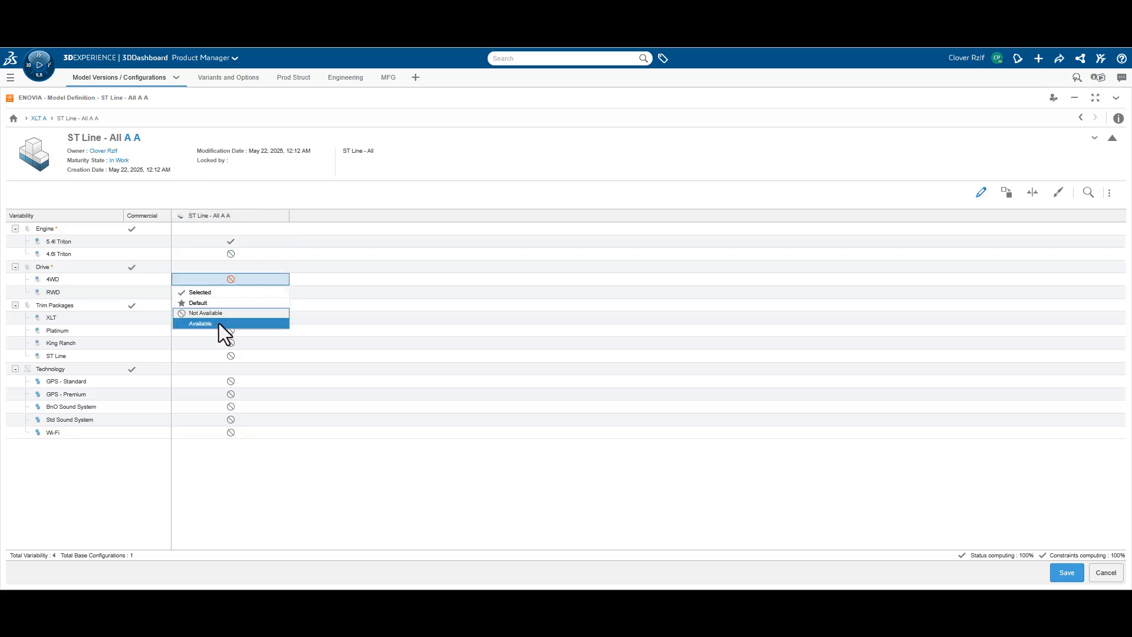
{"action": "left_click", "coordinate": [218, 314]}
{"action": "left_click", "coordinate": [231, 295]}
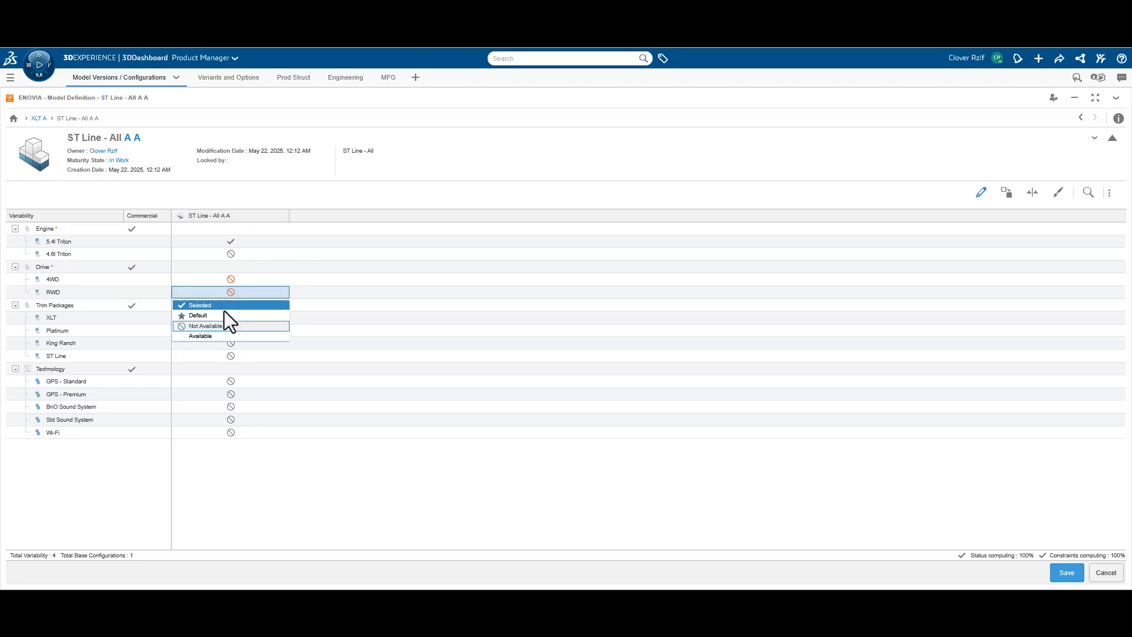
{"action": "left_click", "coordinate": [225, 308]}
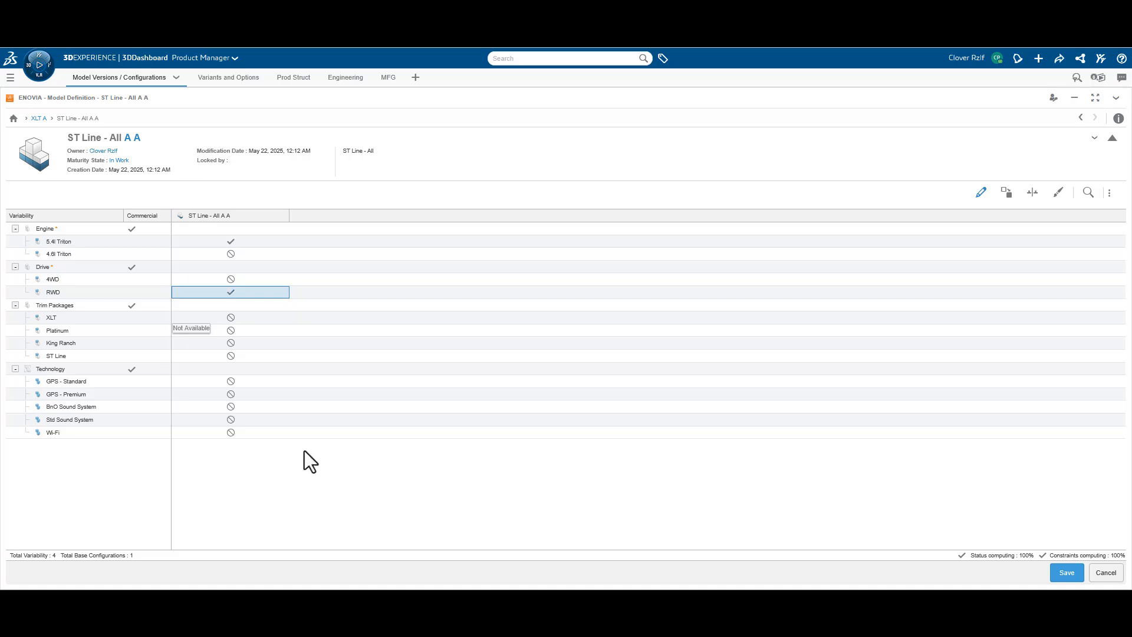
{"action": "left_click", "coordinate": [233, 357]}
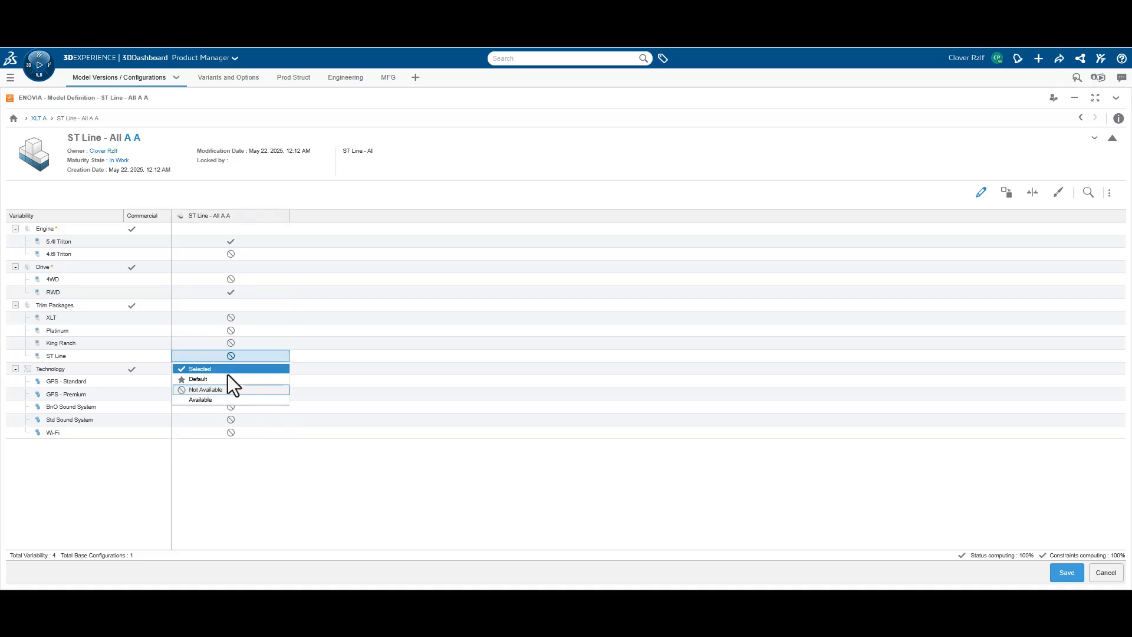
{"action": "left_click", "coordinate": [227, 372]}
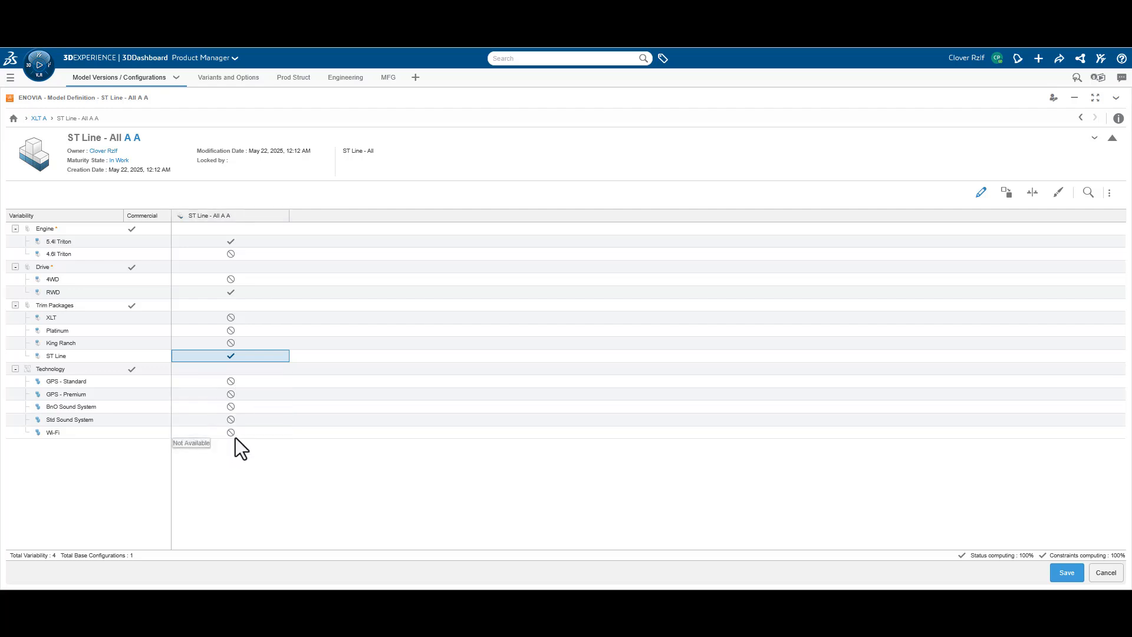
Set the BnO Sound System, Wi-Fi and GPS - Premium technology options to Selected, and save the base configuration
{"action": "left_click", "coordinate": [232, 407]}
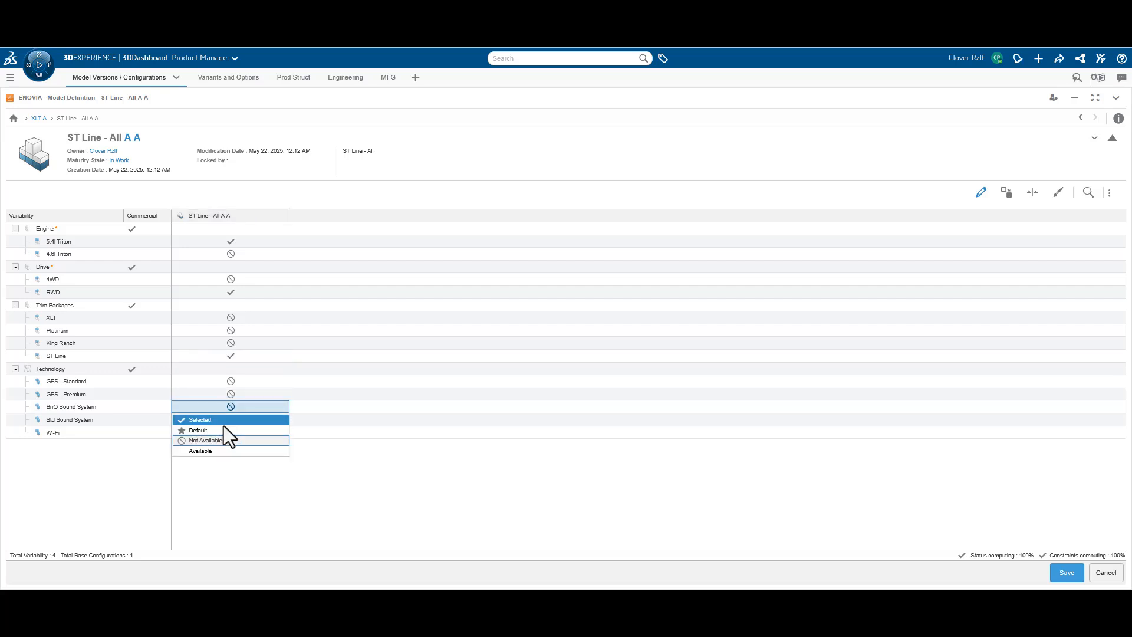
{"action": "left_click", "coordinate": [225, 420]}
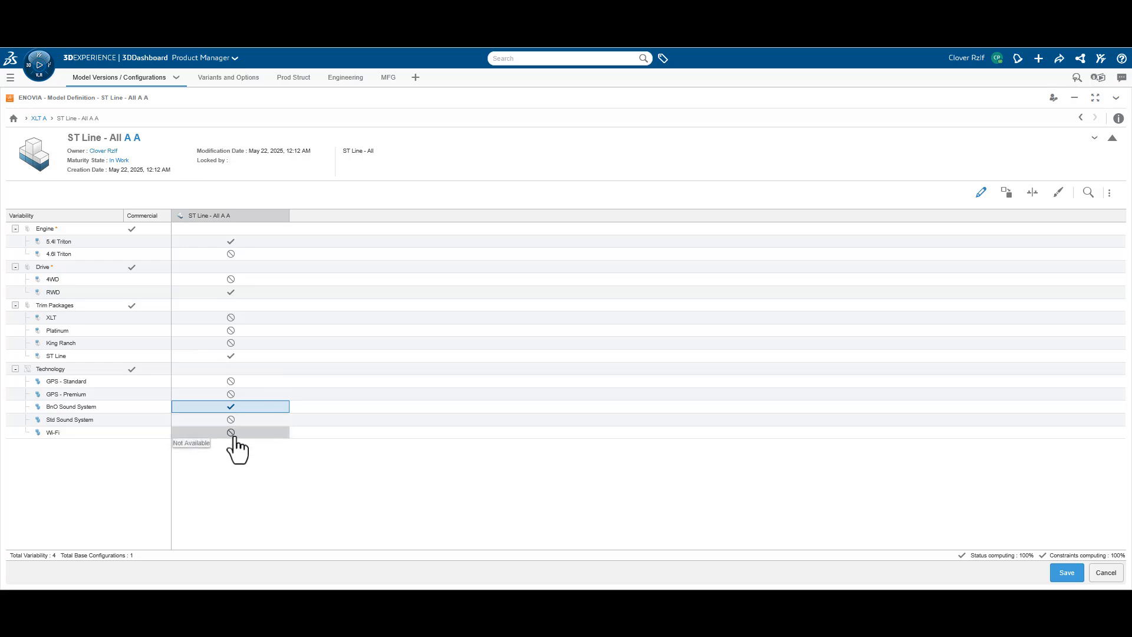
{"action": "left_click", "coordinate": [235, 432]}
{"action": "left_click", "coordinate": [221, 450]}
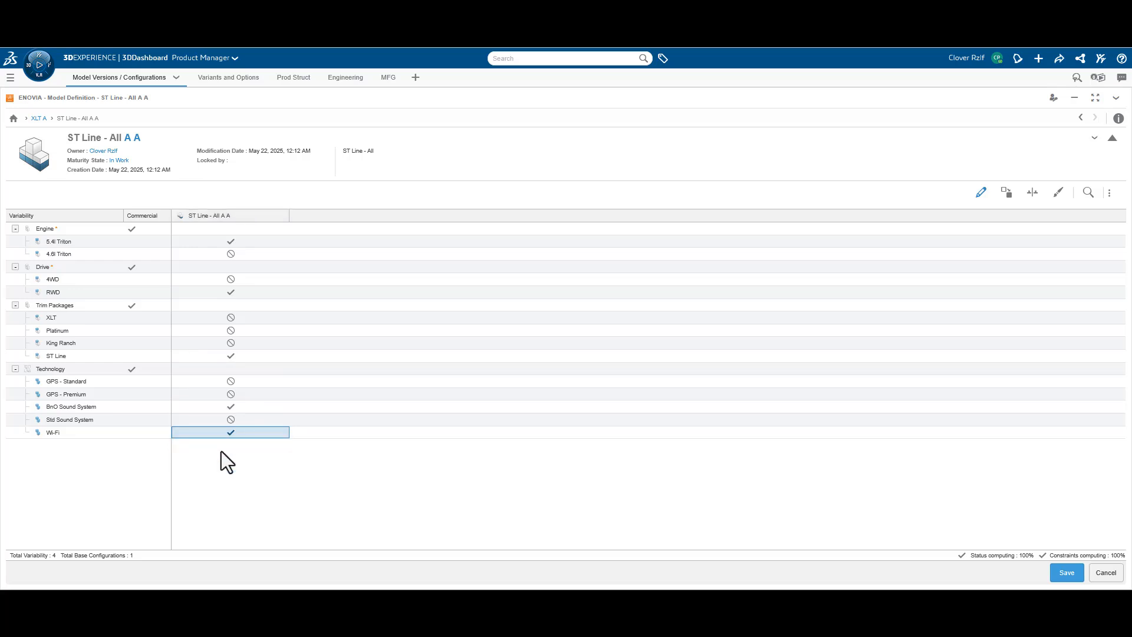
{"action": "left_click", "coordinate": [223, 394]}
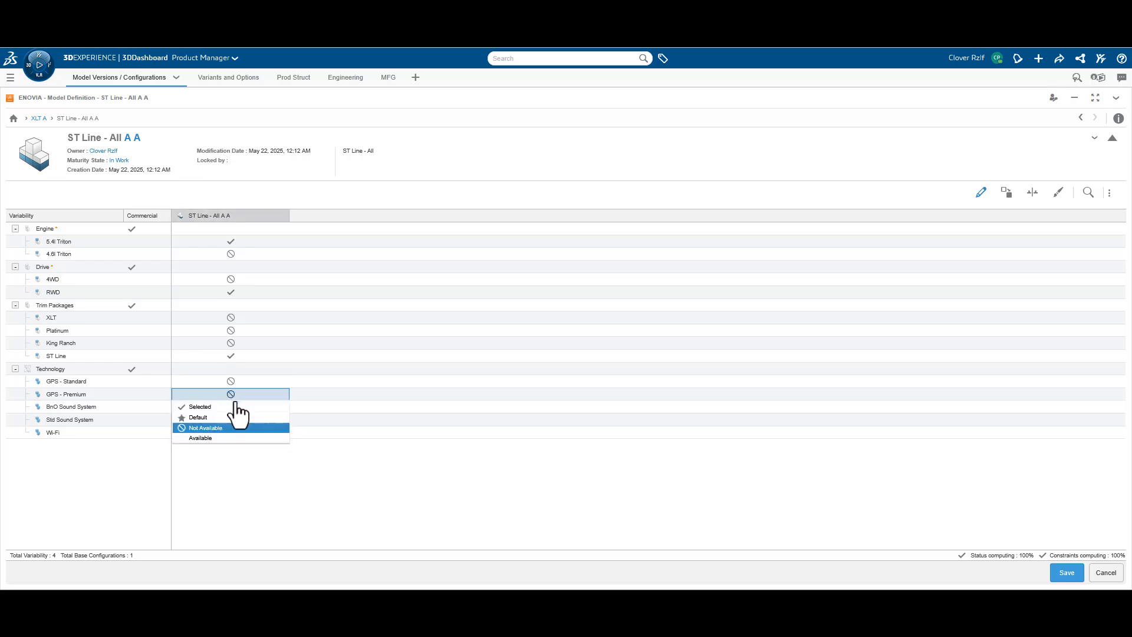
{"action": "left_click", "coordinate": [221, 408]}
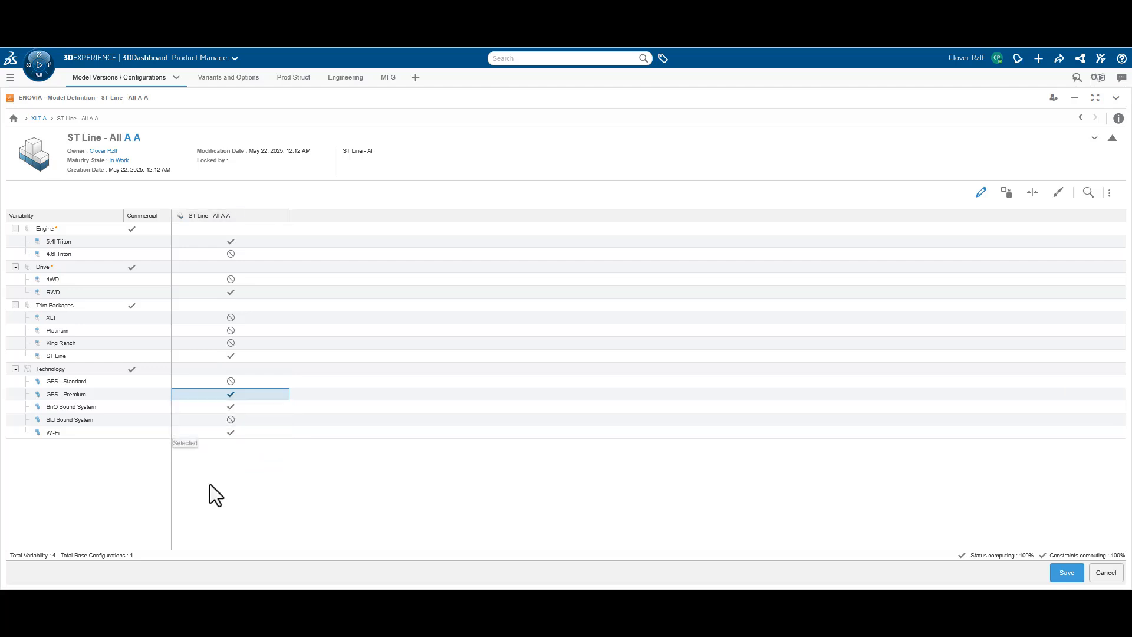
{"action": "left_click", "coordinate": [1059, 577]}
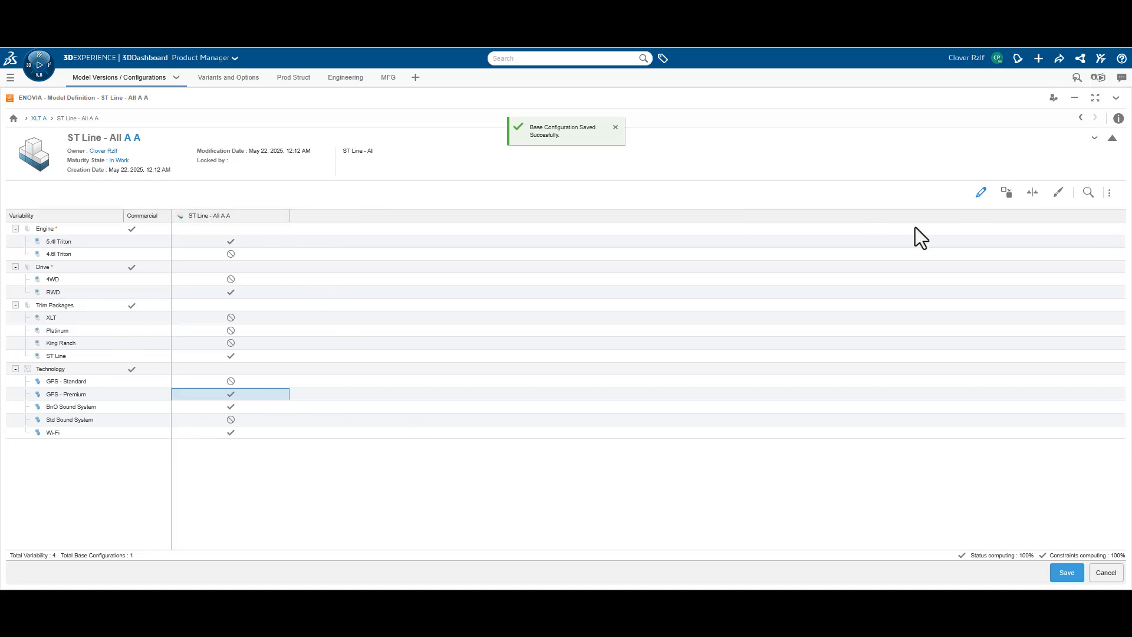
{"action": "left_click", "coordinate": [980, 197]}
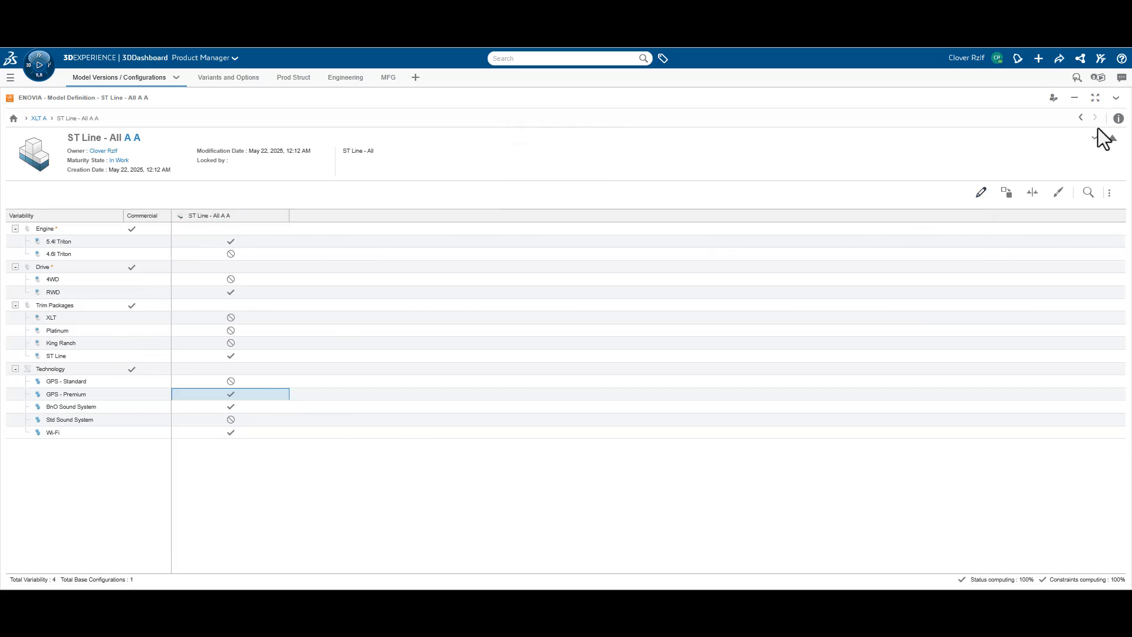
Return to the XLT configurations list and start a new product configuration titled ST Line - 5.4 RWD - Premium
{"action": "left_click", "coordinate": [1081, 118]}
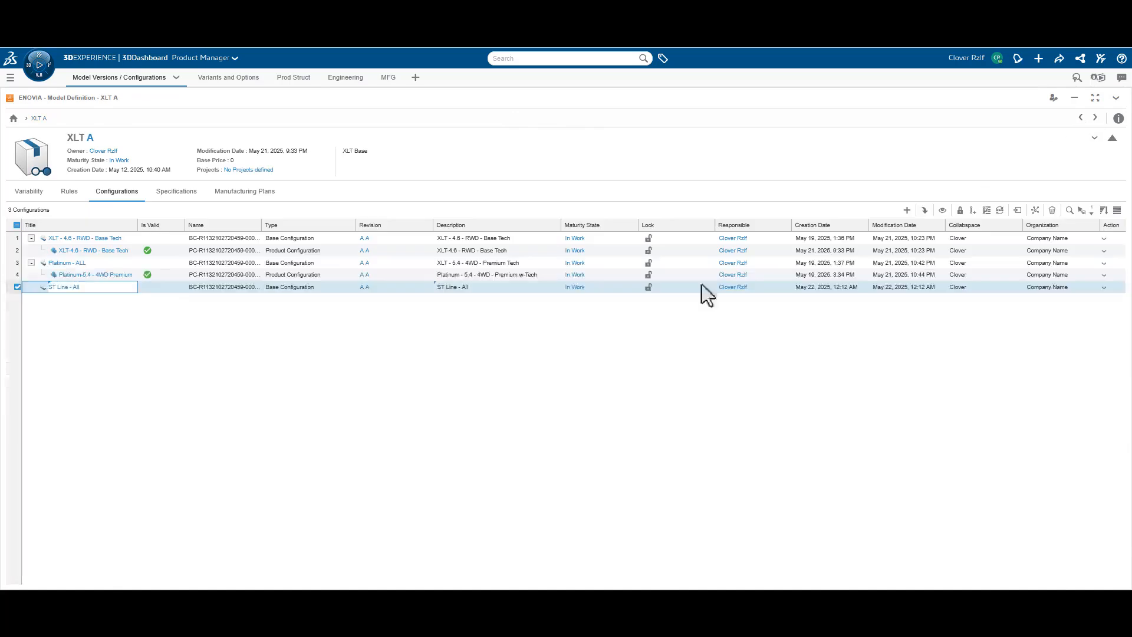
{"action": "right_click", "coordinate": [105, 288]}
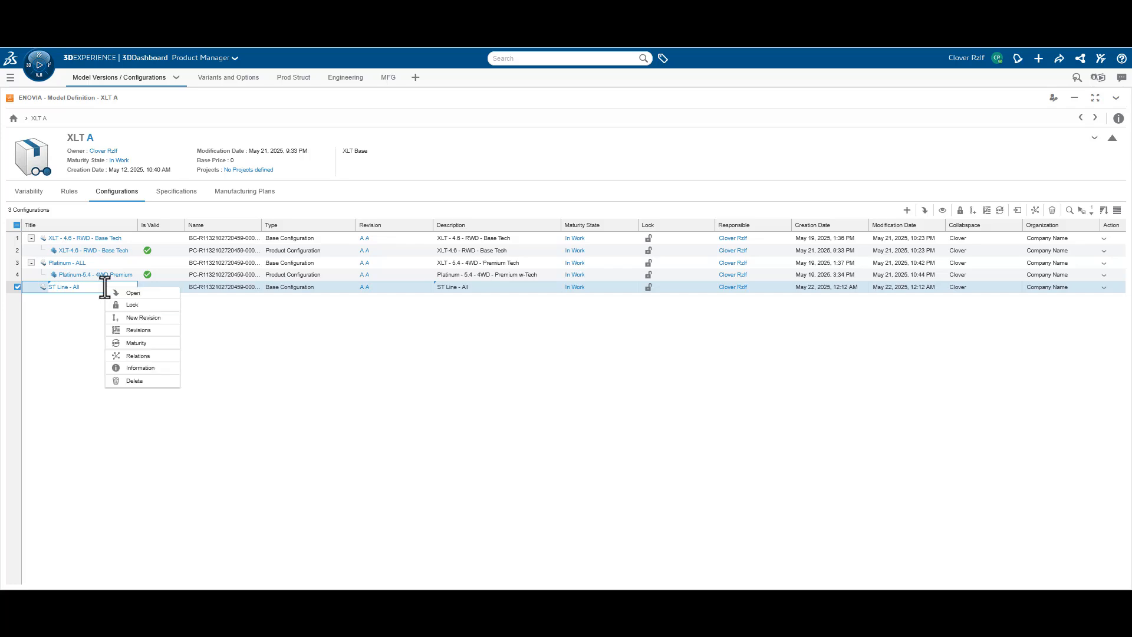
{"action": "left_click", "coordinate": [249, 328]}
{"action": "left_click", "coordinate": [109, 291]}
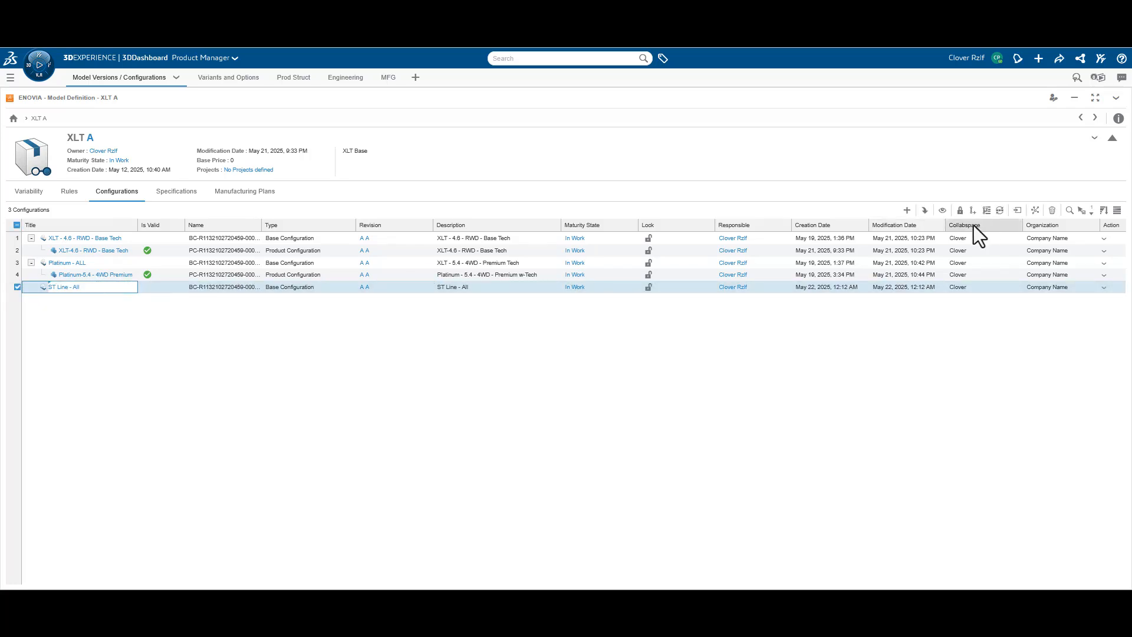
{"action": "left_click", "coordinate": [907, 211]}
{"action": "left_click", "coordinate": [924, 234]}
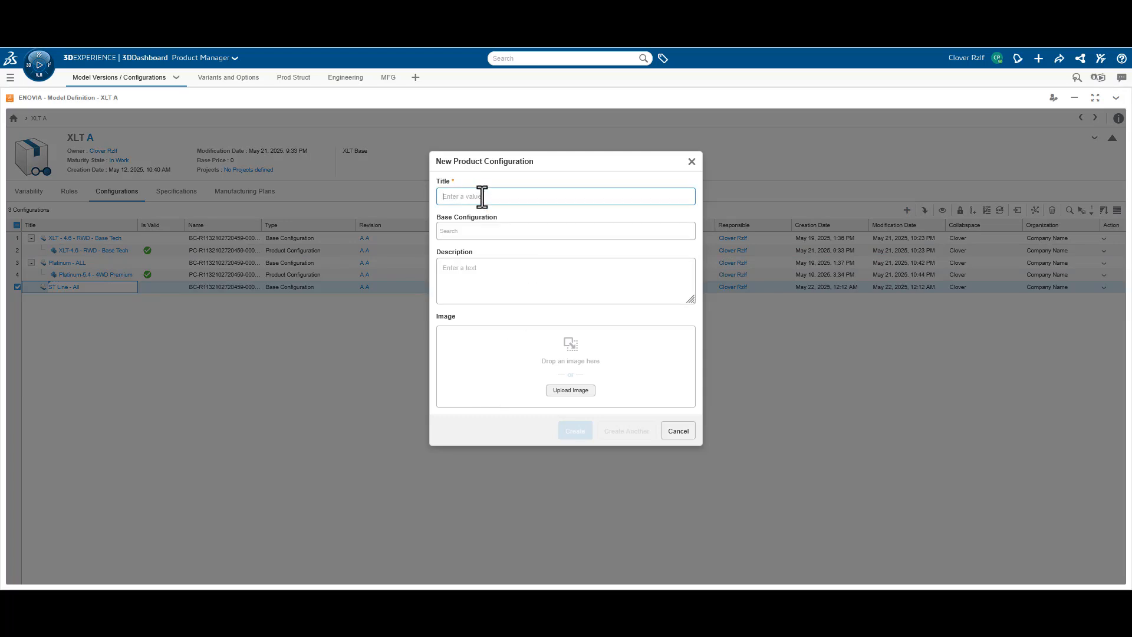
{"action": "type", "text": "ST Line - All"}
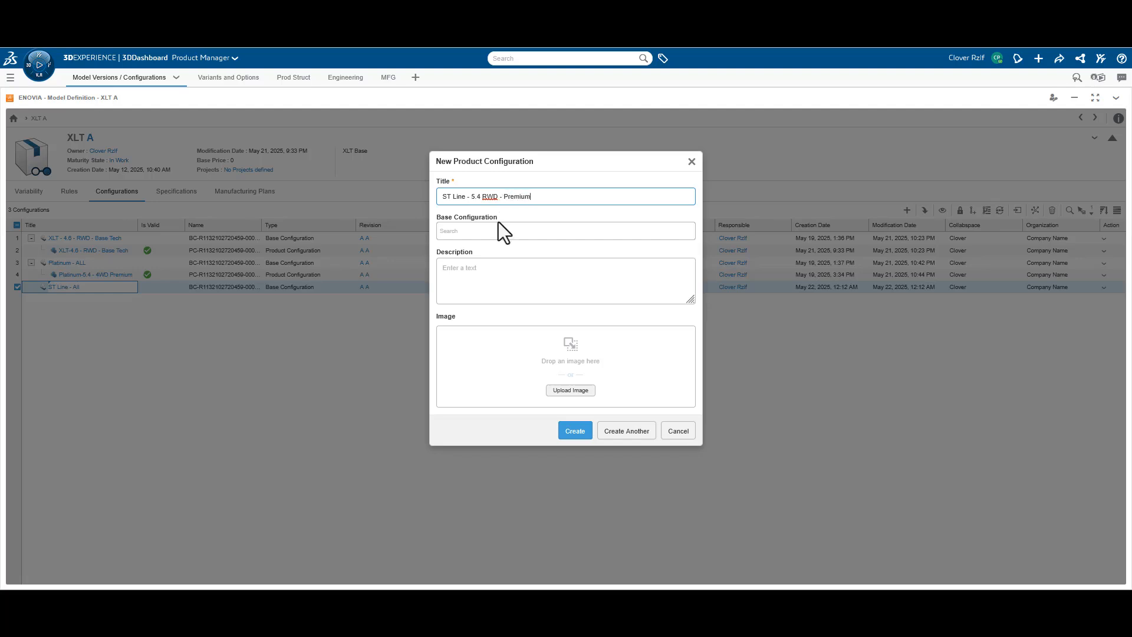
Assign ST Line - All as the base configuration of the new product configuration
{"action": "left_click_drag", "start_coordinate": [565, 197], "coordinate": [337, 190]}
{"action": "key", "text": "ctrl+c"}
{"action": "left_click", "coordinate": [518, 231]}
{"action": "key", "text": "ctrl+v"}
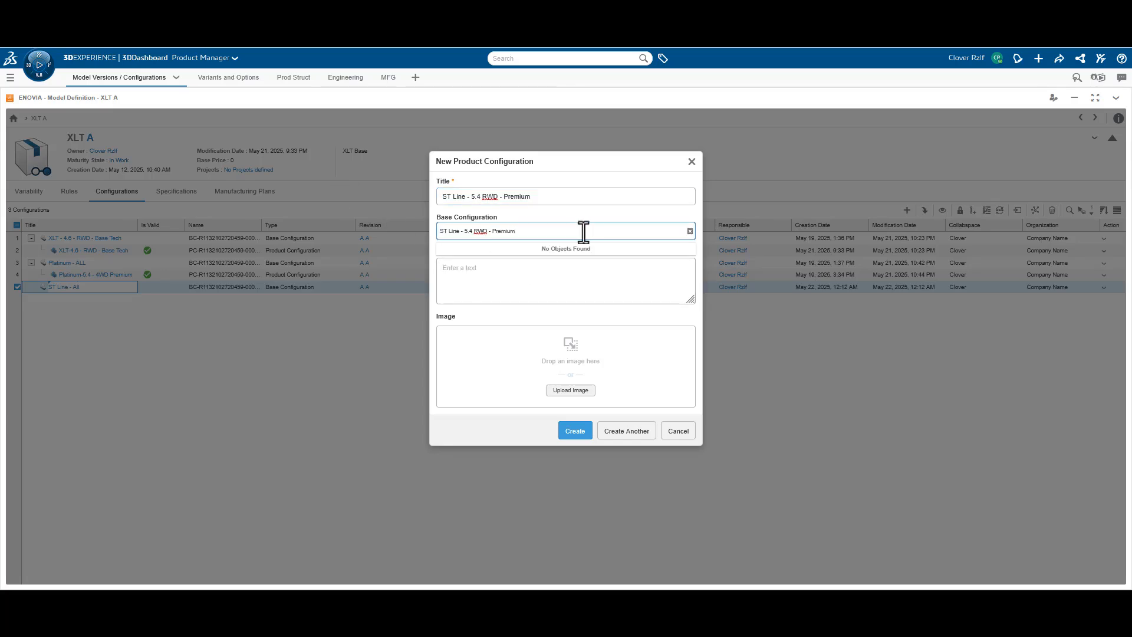
{"action": "key", "text": "ctrl+z"}
{"action": "left_click", "coordinate": [482, 276]}
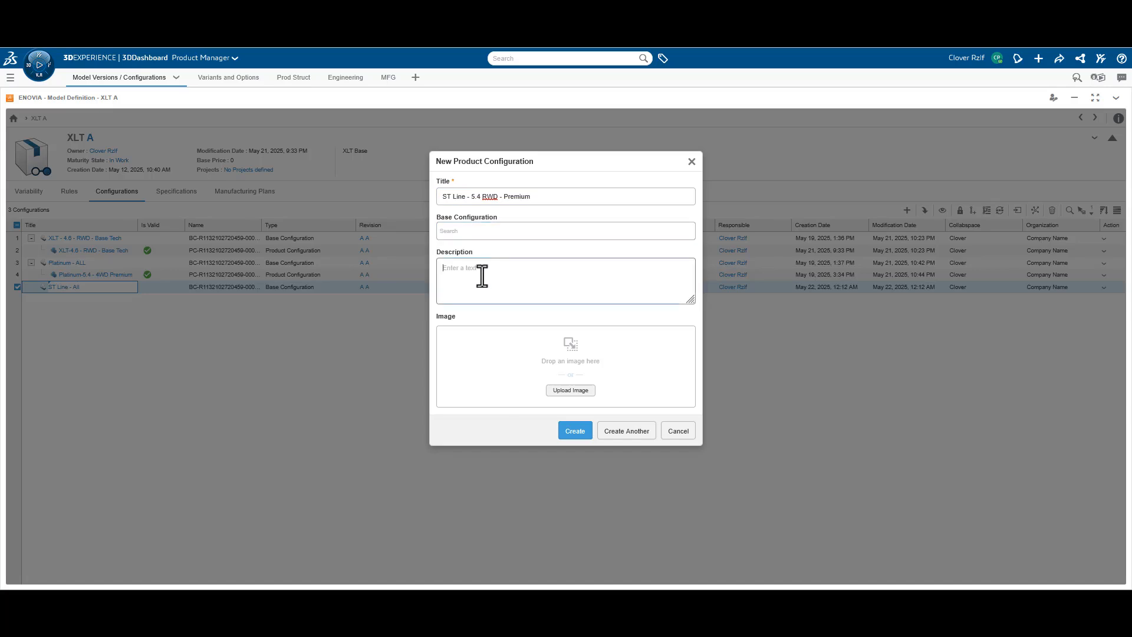
{"action": "left_click", "coordinate": [471, 231]}
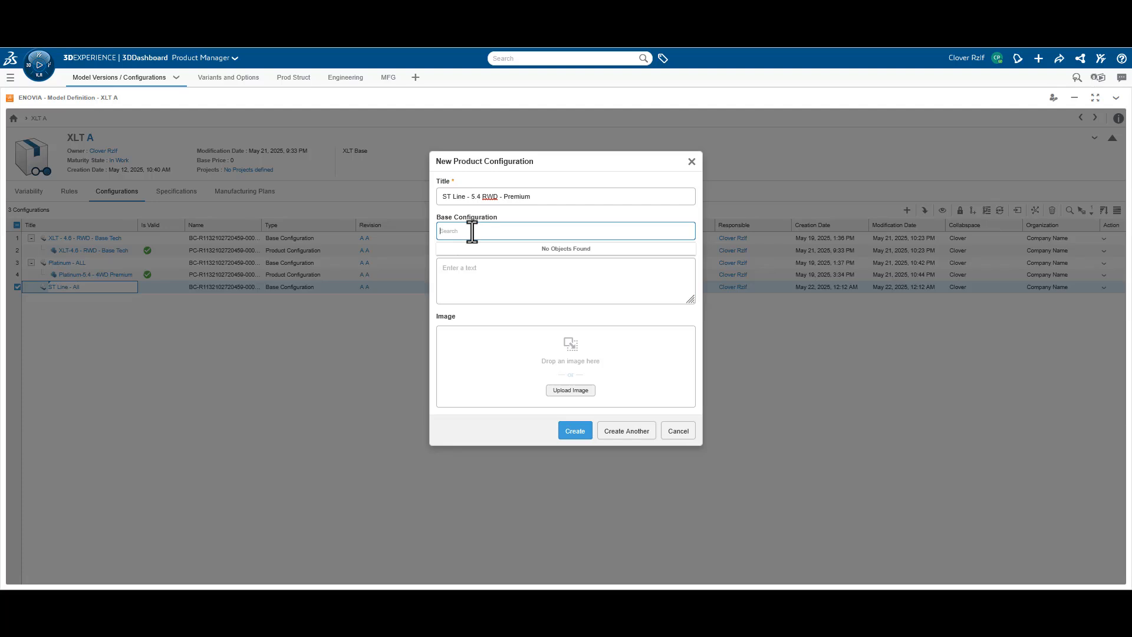
{"action": "type", "text": "ST"}
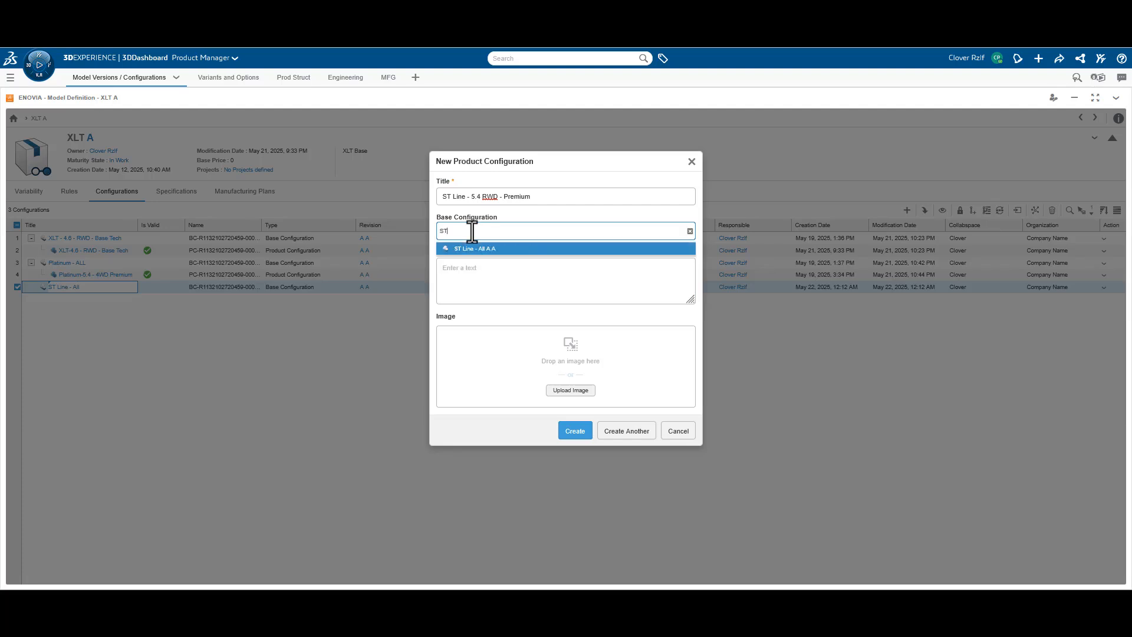
{"action": "left_click", "coordinate": [478, 247]}
Set the description to ST Line - 5.4 RWD - Premium and create the product configuration
{"action": "left_click", "coordinate": [470, 280]}
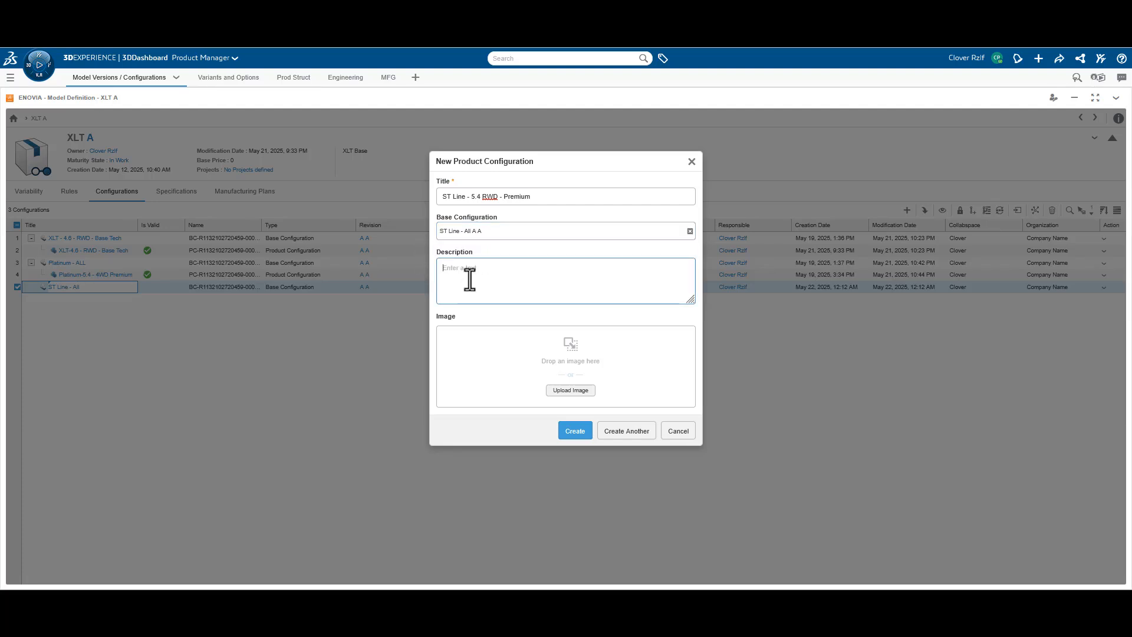
{"action": "key", "text": "ctrl+v"}
{"action": "left_click", "coordinate": [488, 347]}
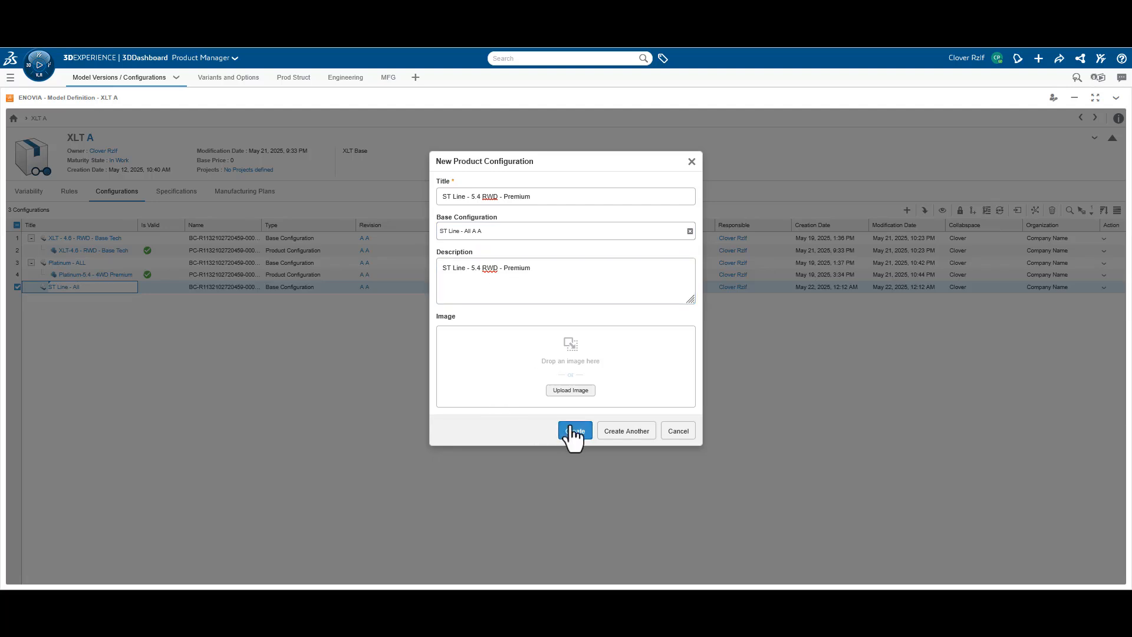
{"action": "left_click", "coordinate": [575, 431]}
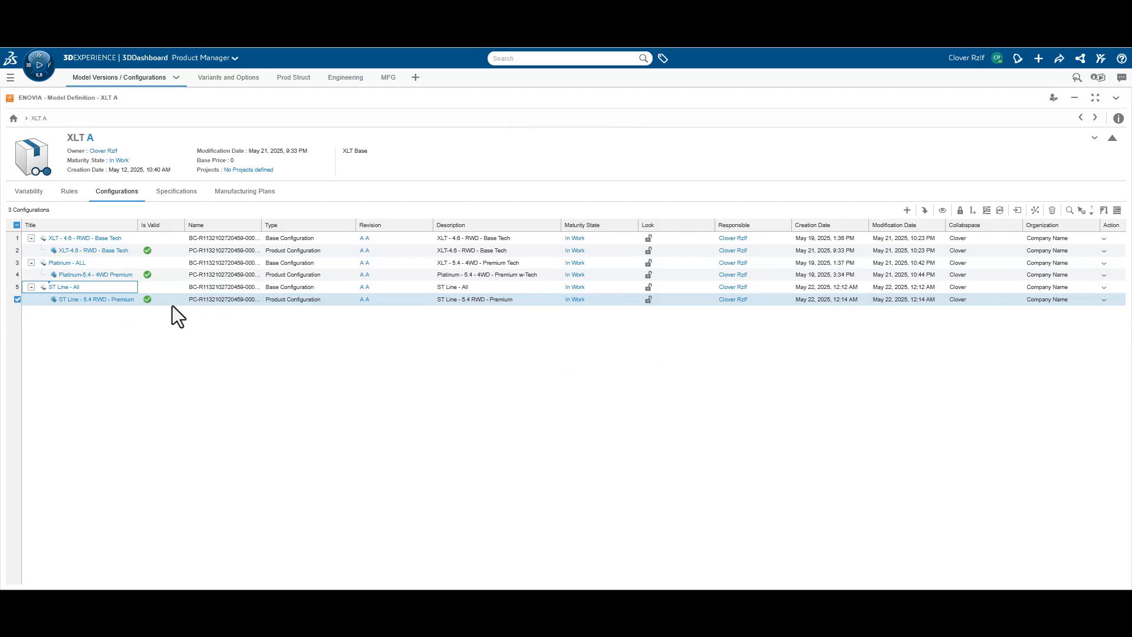
Edit the ST Line - 5.4 RWD - Premium configuration's variability, choose the 5.4l Triton engine, and save the configuration
{"action": "left_click", "coordinate": [943, 211]}
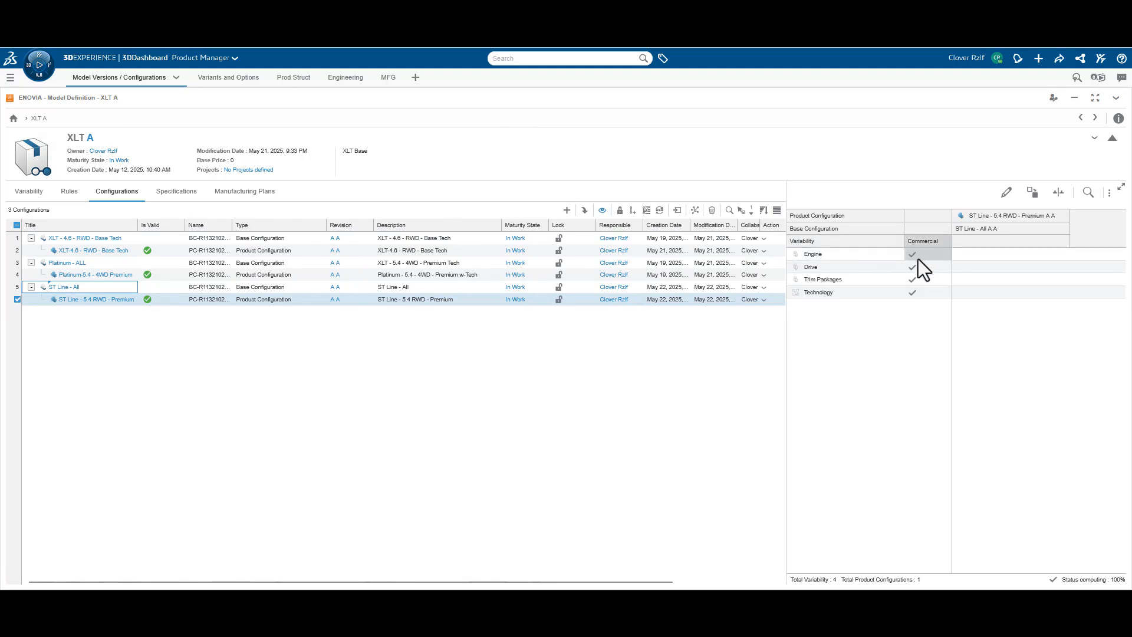
{"action": "left_click", "coordinate": [1006, 192]}
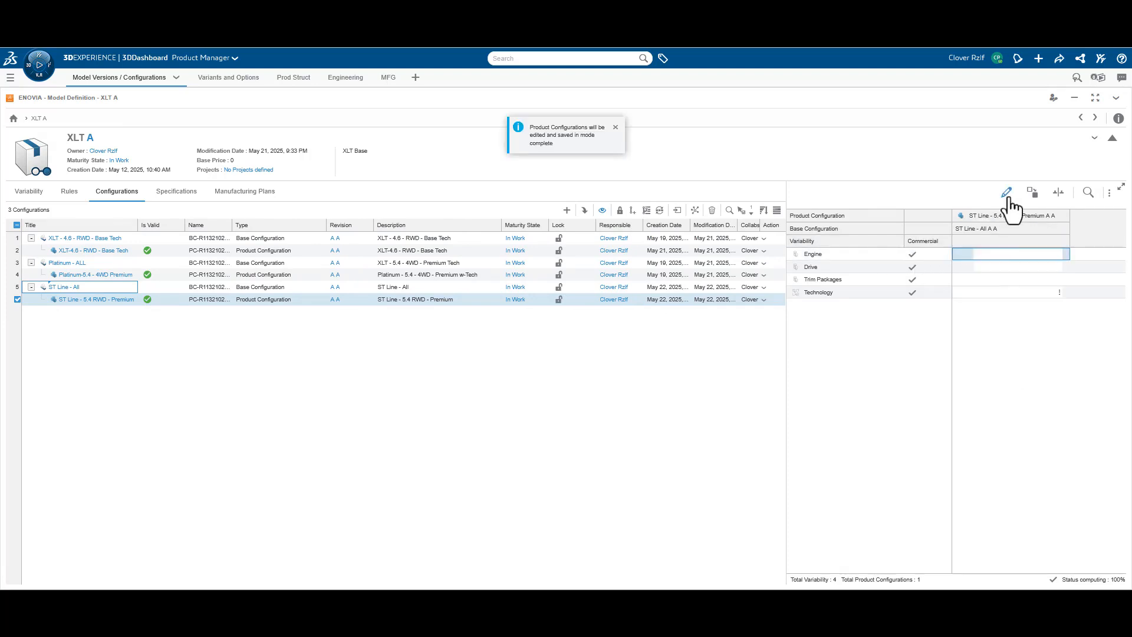
{"action": "left_click", "coordinate": [993, 254]}
{"action": "left_click", "coordinate": [1057, 254]}
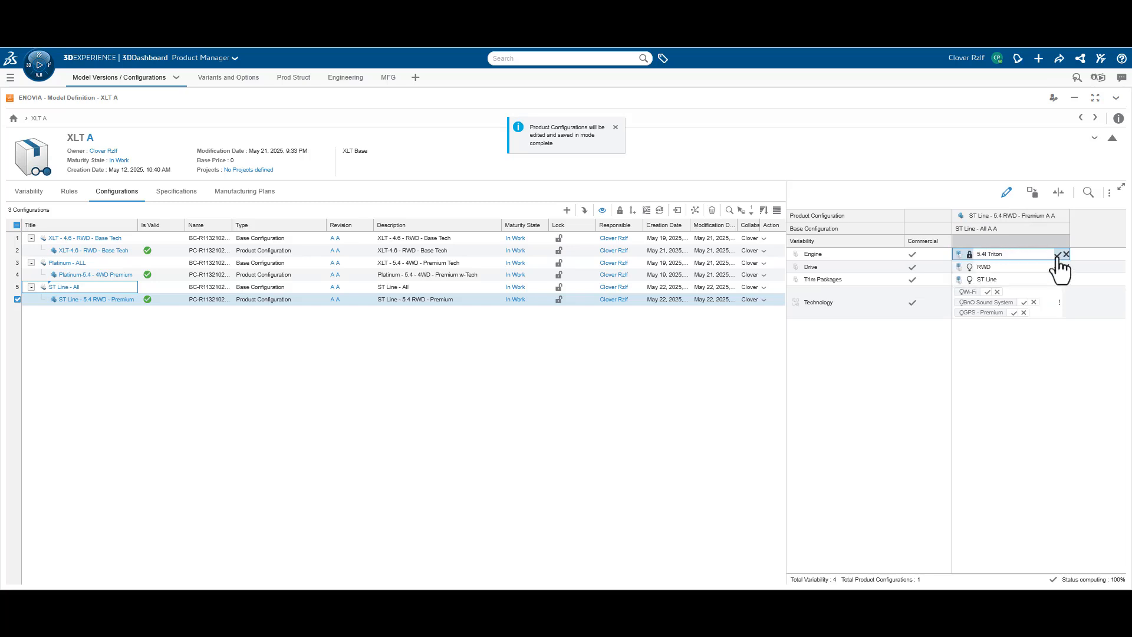
{"action": "left_click", "coordinate": [985, 254]}
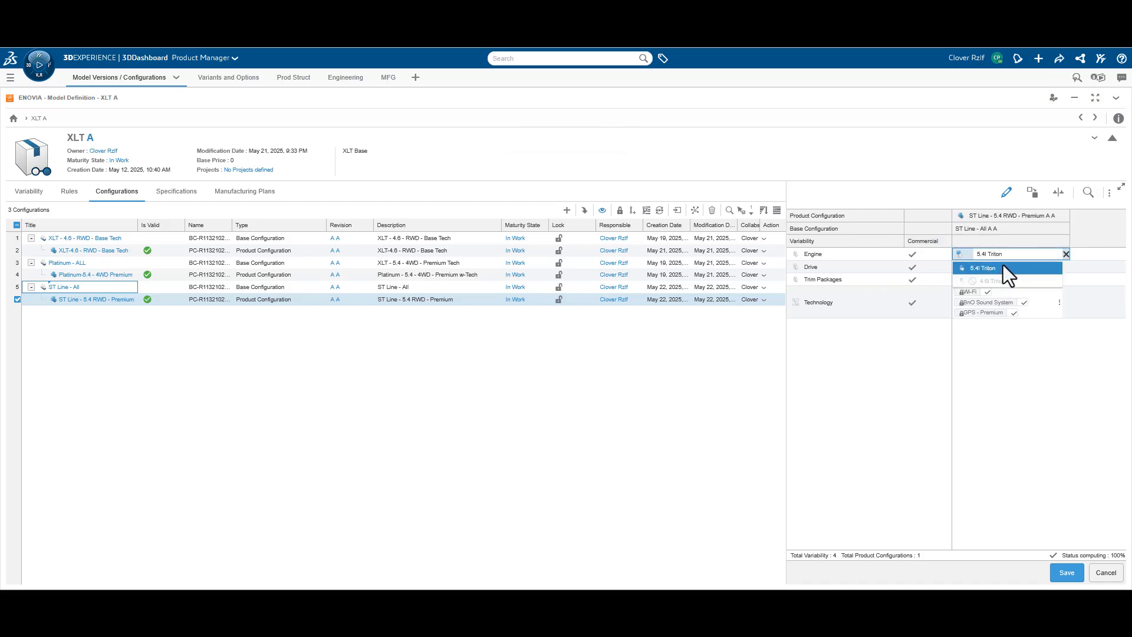
{"action": "left_click", "coordinate": [1002, 267]}
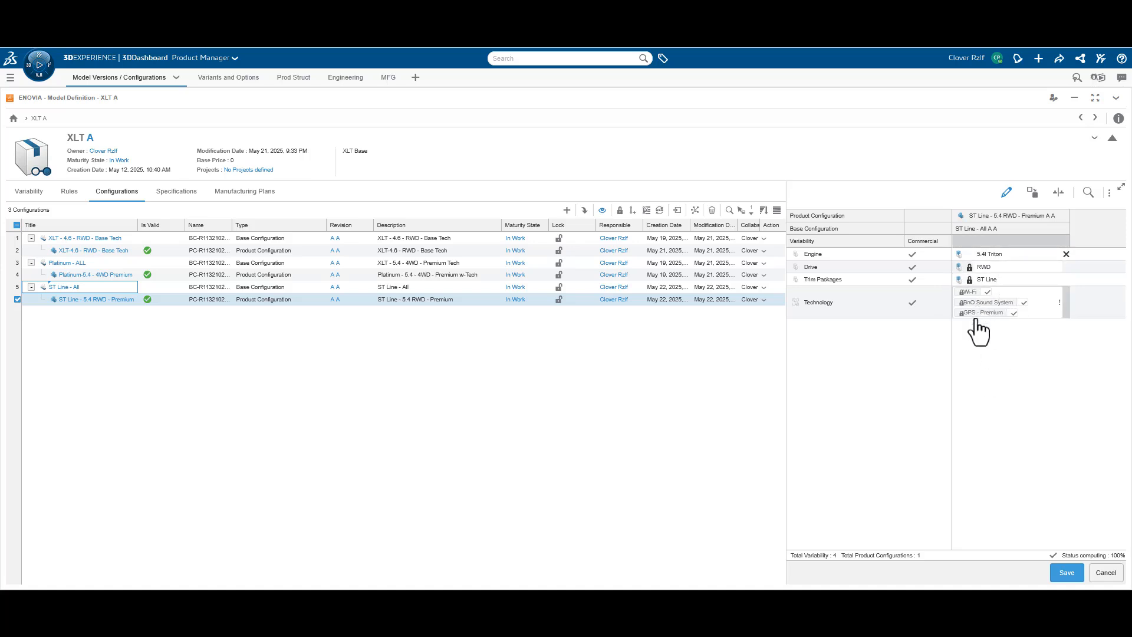
{"action": "left_click", "coordinate": [1067, 573]}
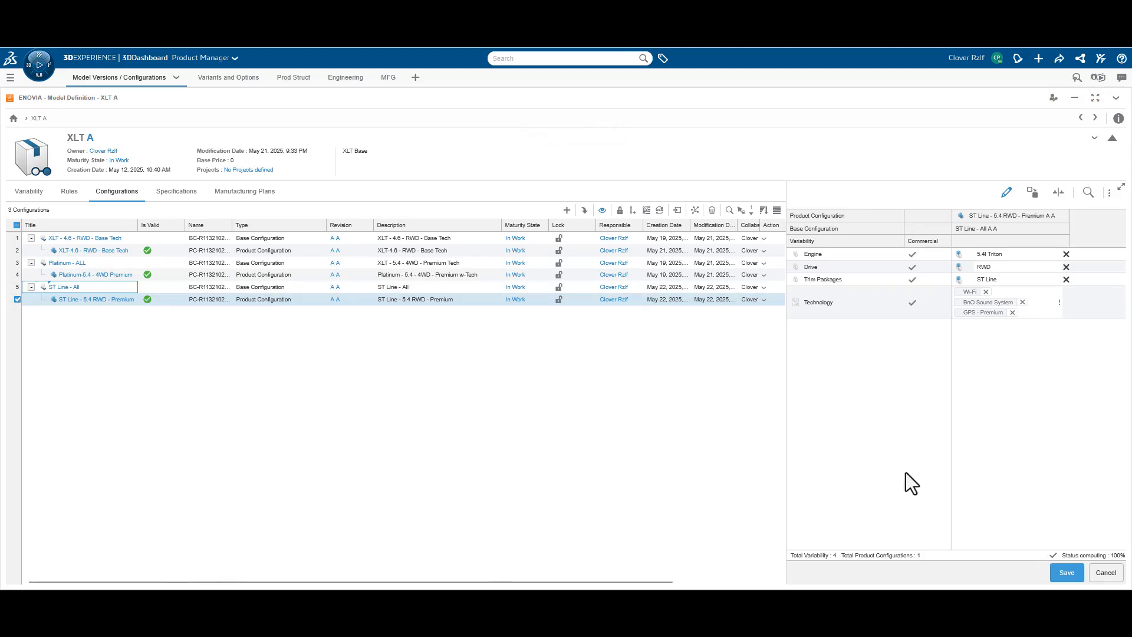
{"action": "left_click", "coordinate": [1069, 575]}
{"action": "left_click", "coordinate": [1007, 192]}
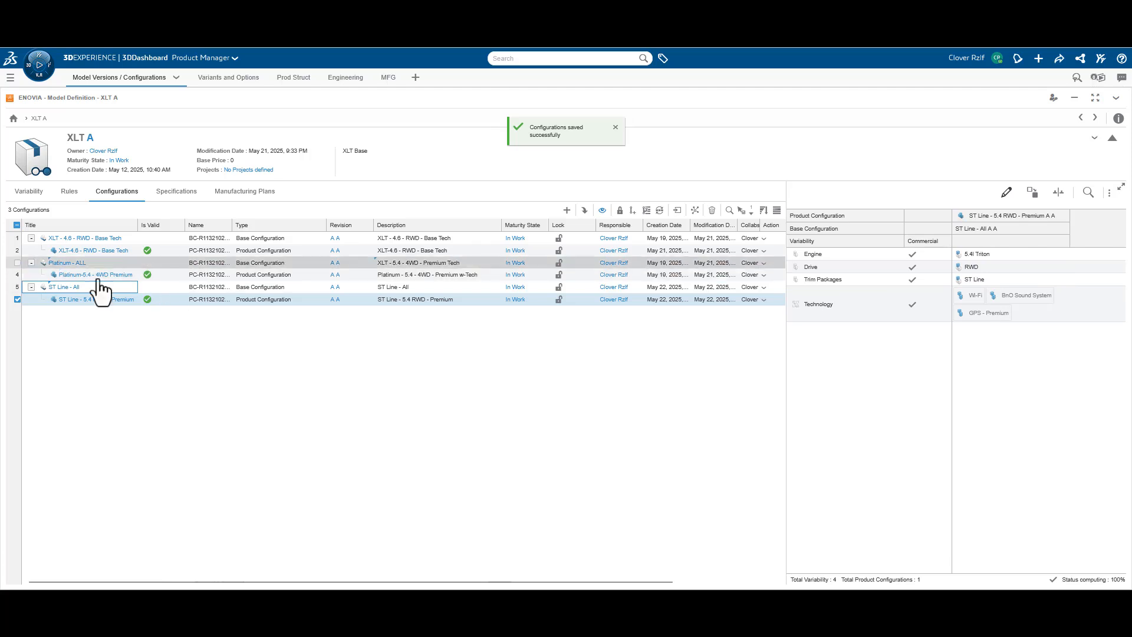
Compare the variant and option selections of the Platinum-5.4 - 4WD Premium and ST Line - 5.4 RWD - Premium configurations
{"action": "left_click", "coordinate": [177, 275]}
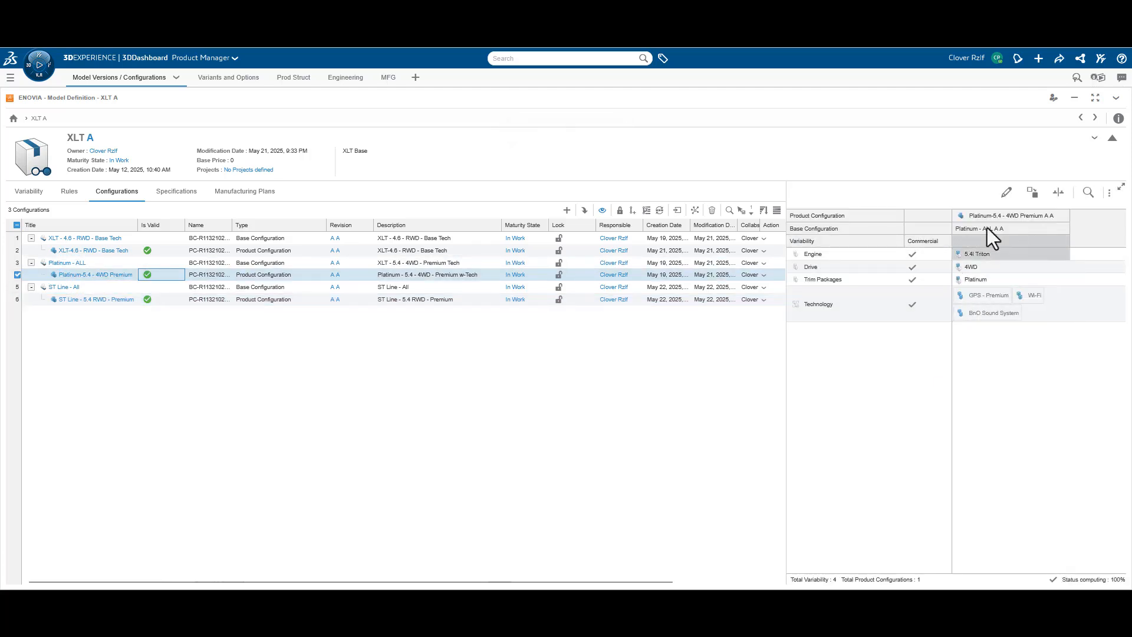
{"action": "left_click", "coordinate": [160, 301]}
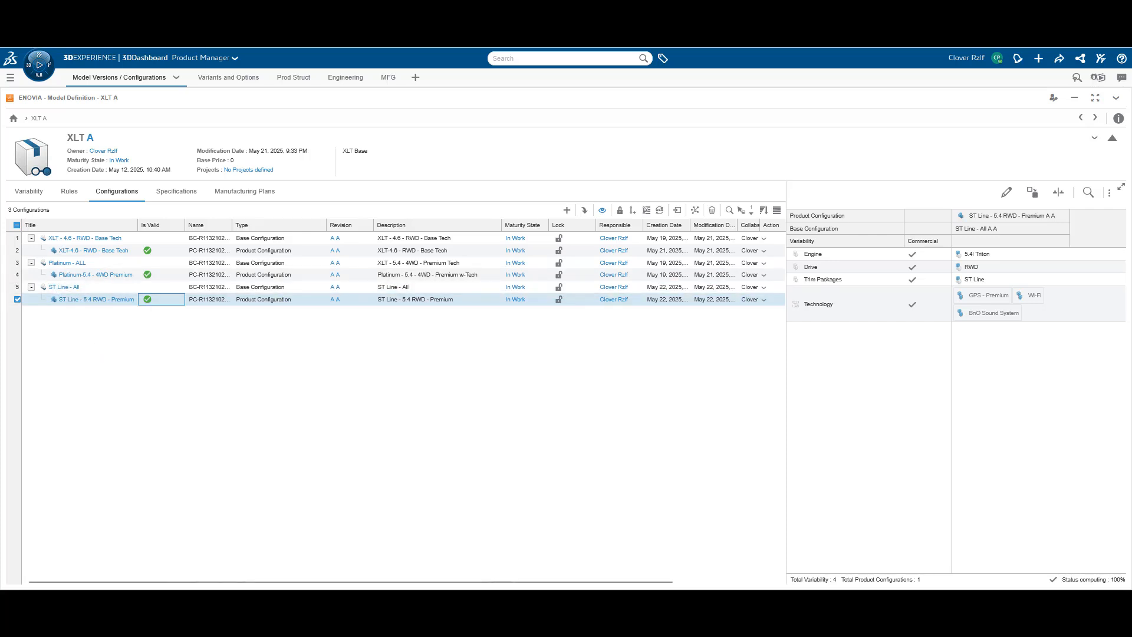
{"action": "left_click", "coordinate": [264, 518]}
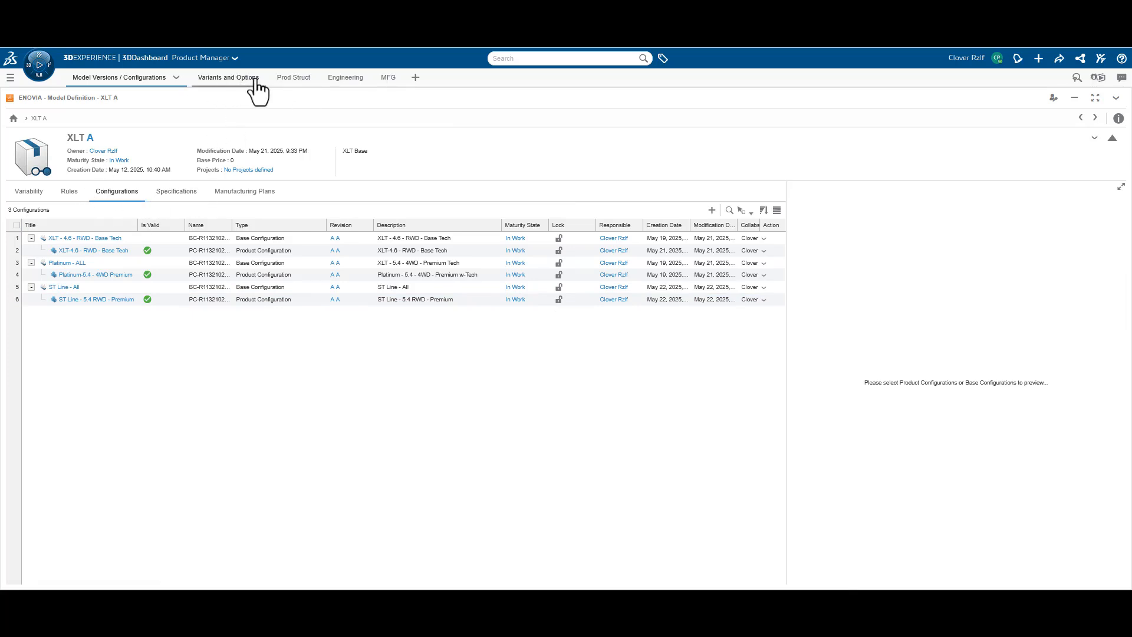
Open the XLT product structure and refresh it
{"action": "left_click", "coordinate": [277, 79]}
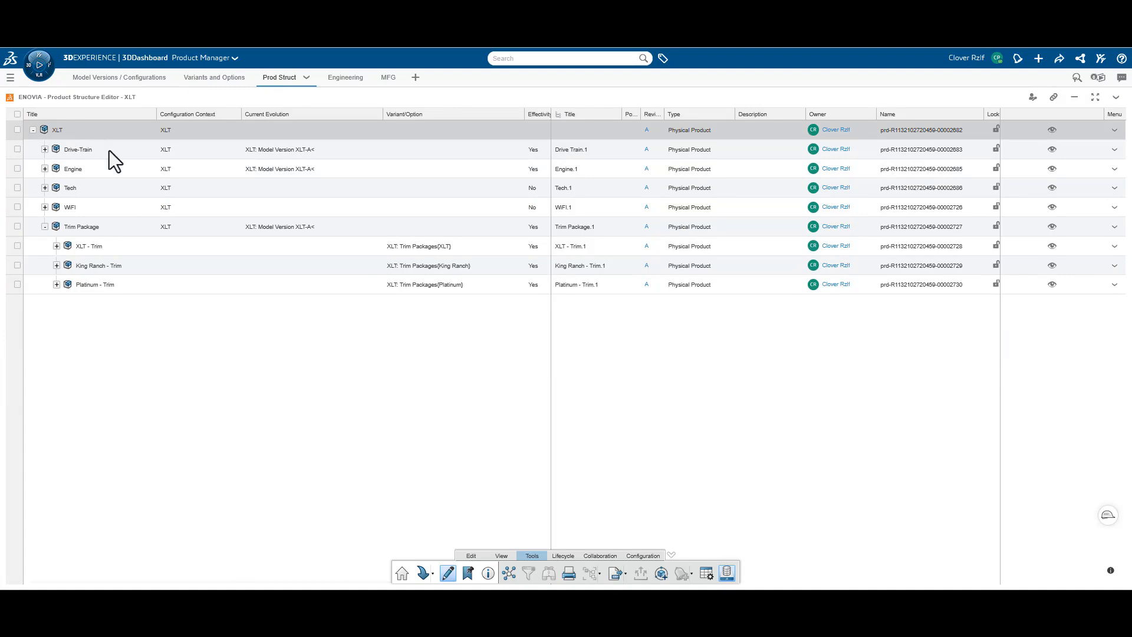
{"action": "left_click", "coordinate": [1116, 97]}
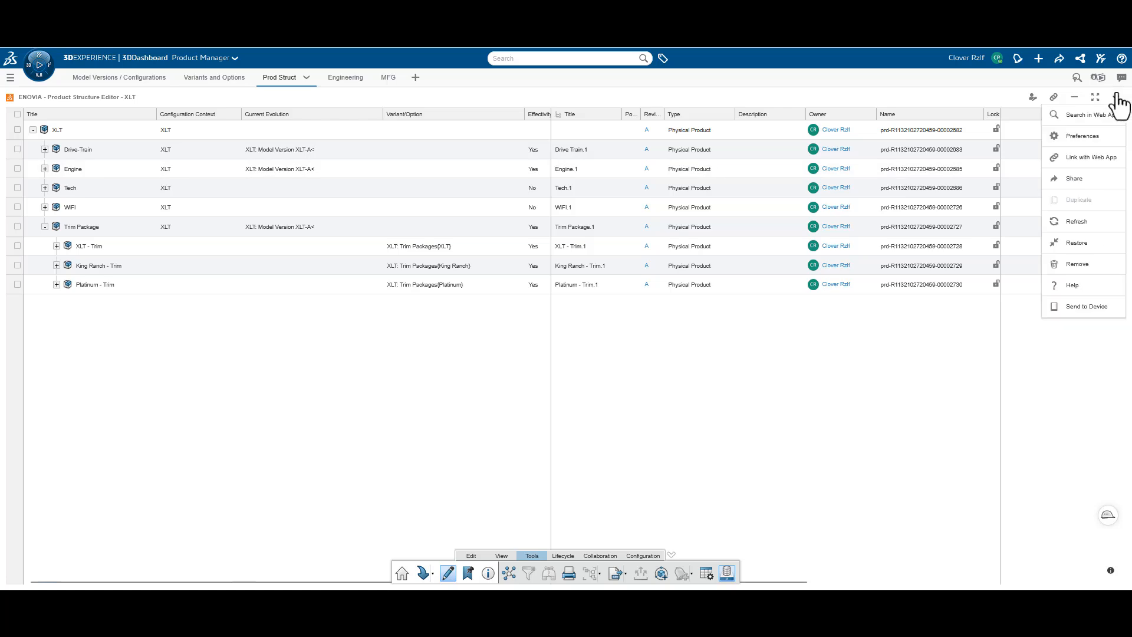
{"action": "left_click", "coordinate": [1077, 222]}
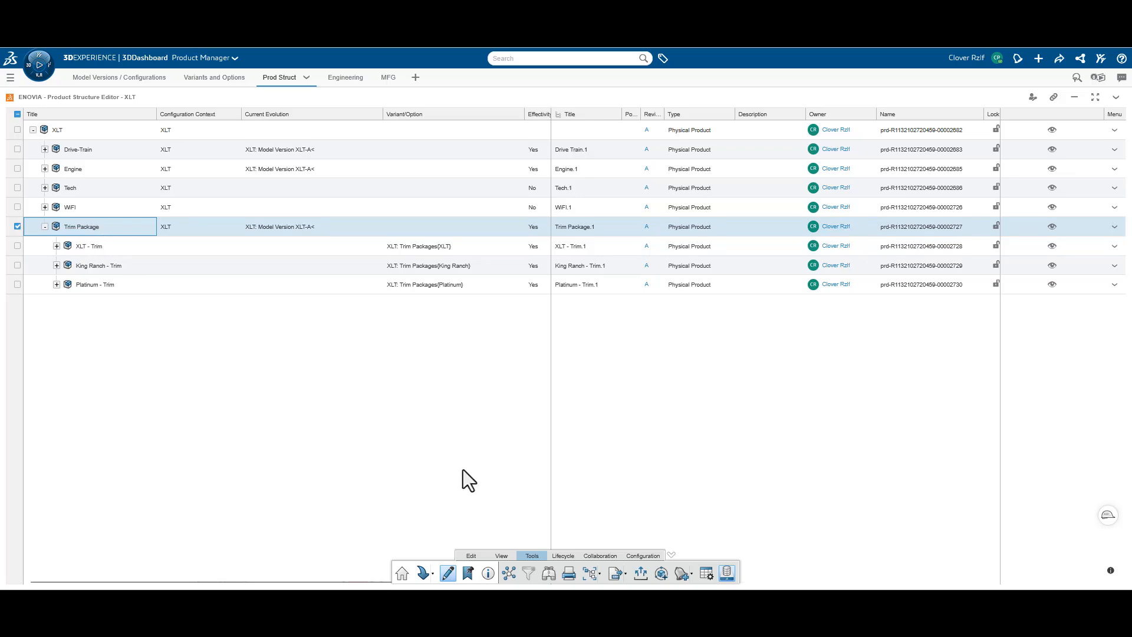
Insert a new product titled ST Line - Trim under Trim Package, keeping the default product template
{"action": "left_click", "coordinate": [472, 557]}
{"action": "left_click", "coordinate": [536, 574]}
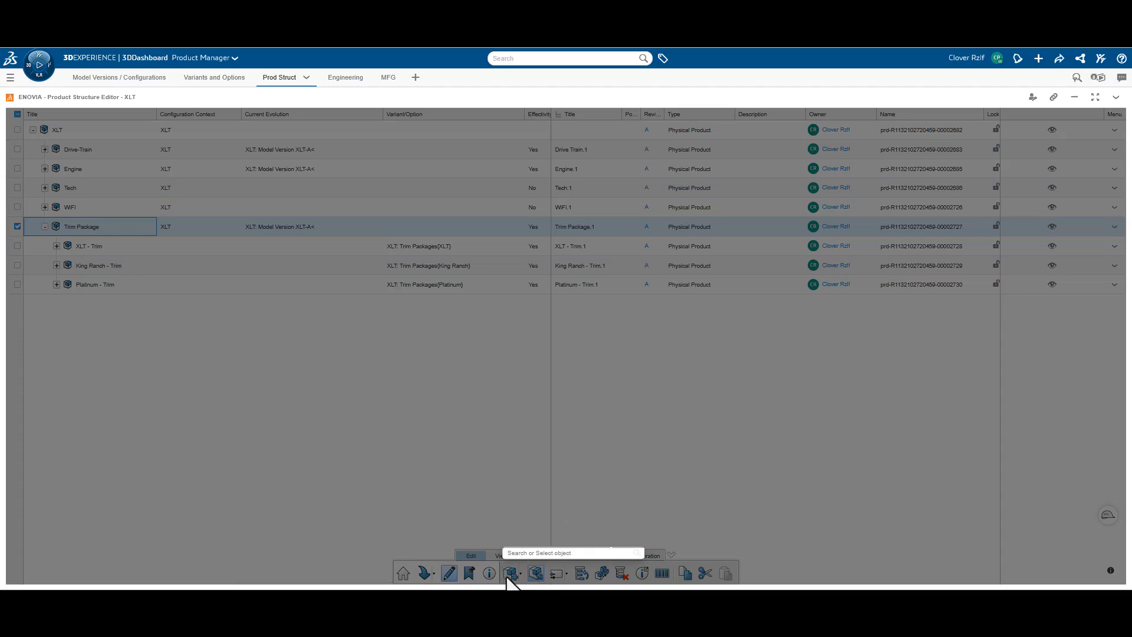
{"action": "left_click", "coordinate": [506, 570]}
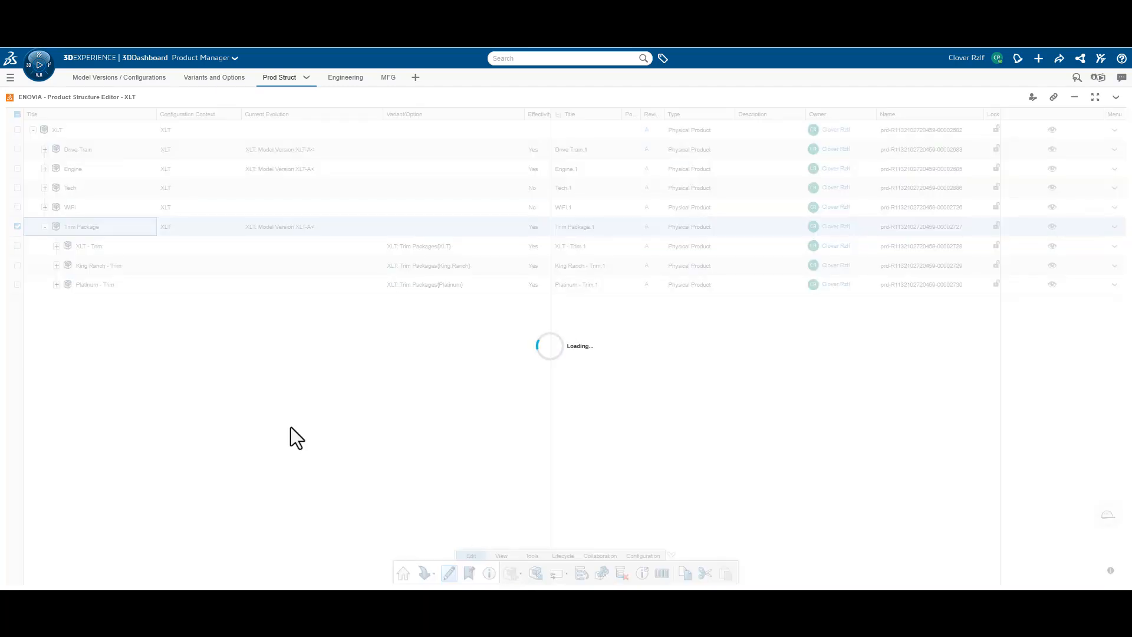
{"action": "type", "text": "ST Line-"}
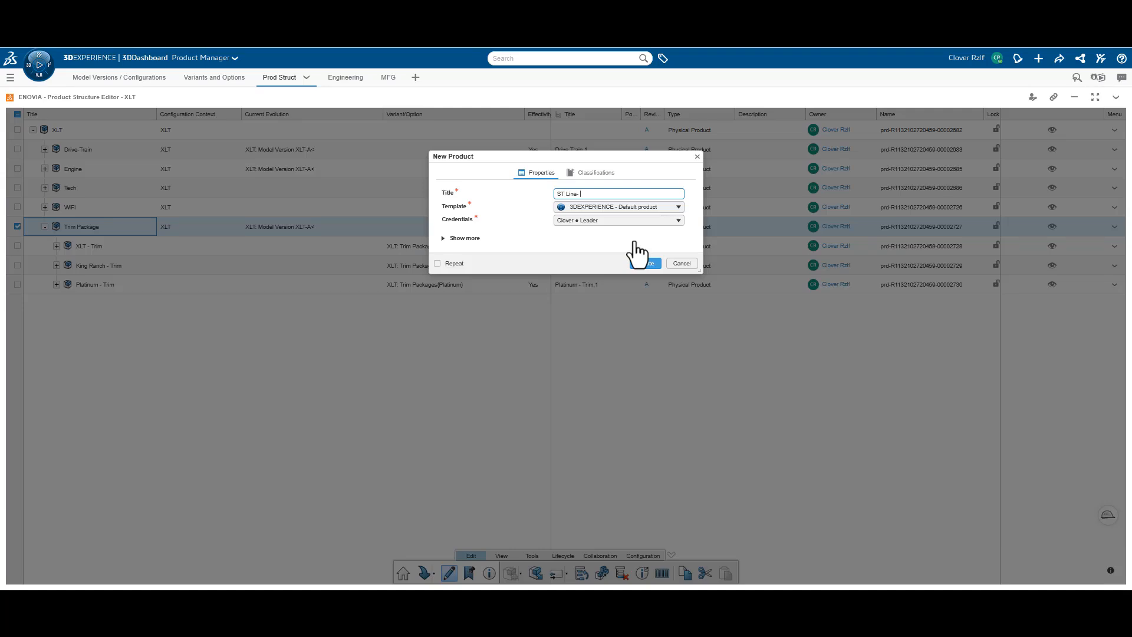
{"action": "type", "text": "Trim"}
{"action": "left_click", "coordinate": [645, 263]}
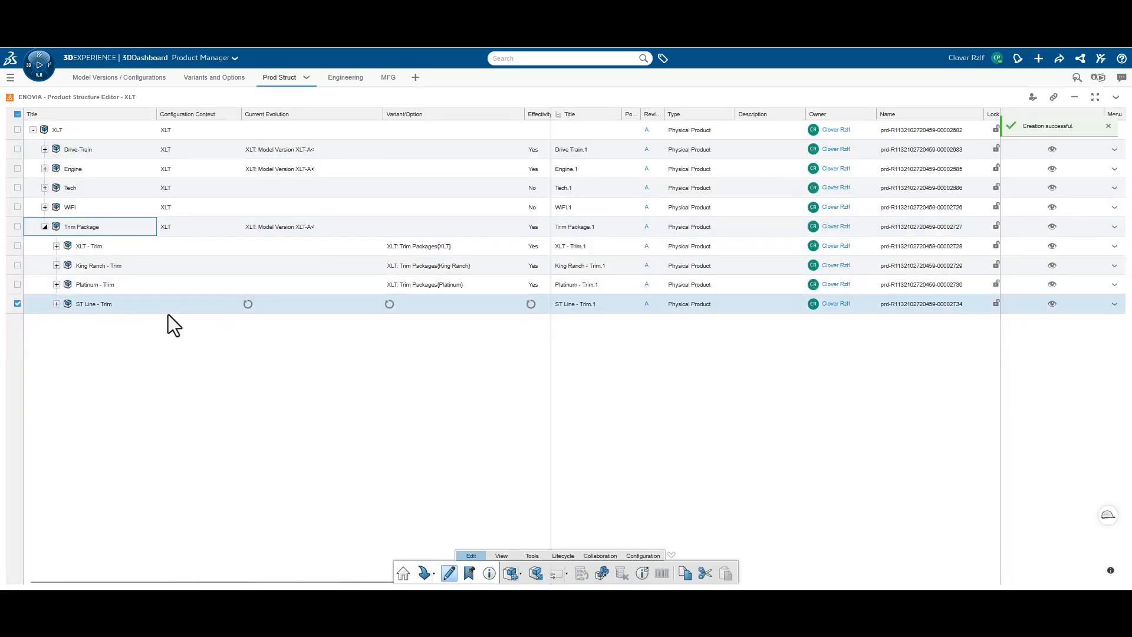
Assign the ST Line value of Trim Packages as the variant effectivity of the ST Line - Trim product
{"action": "left_click", "coordinate": [155, 309]}
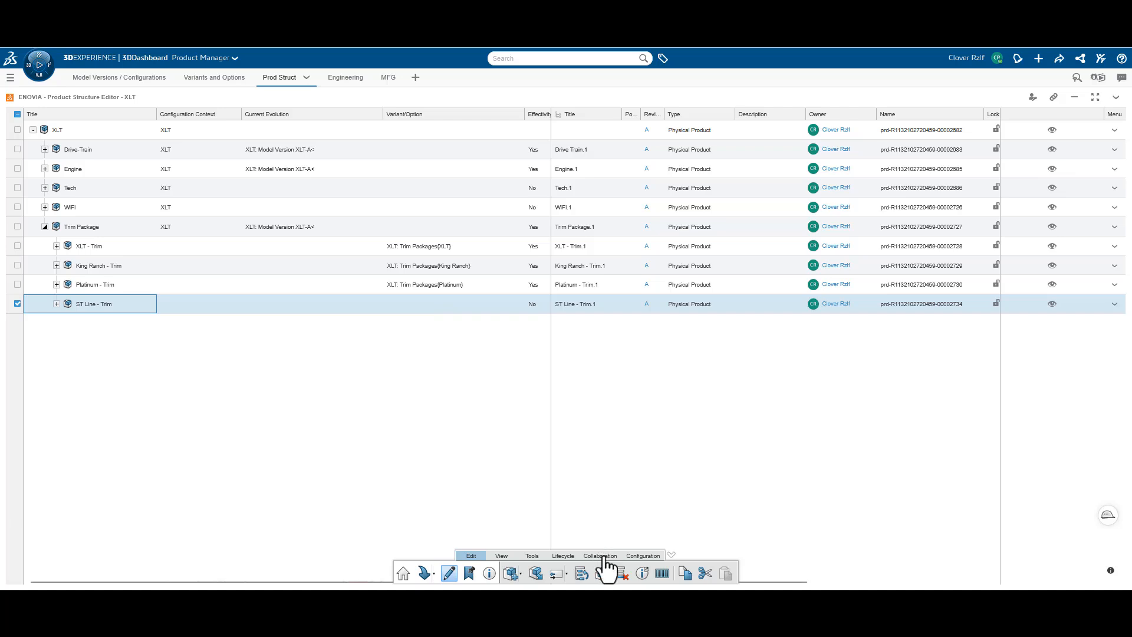
{"action": "left_click", "coordinate": [642, 556]}
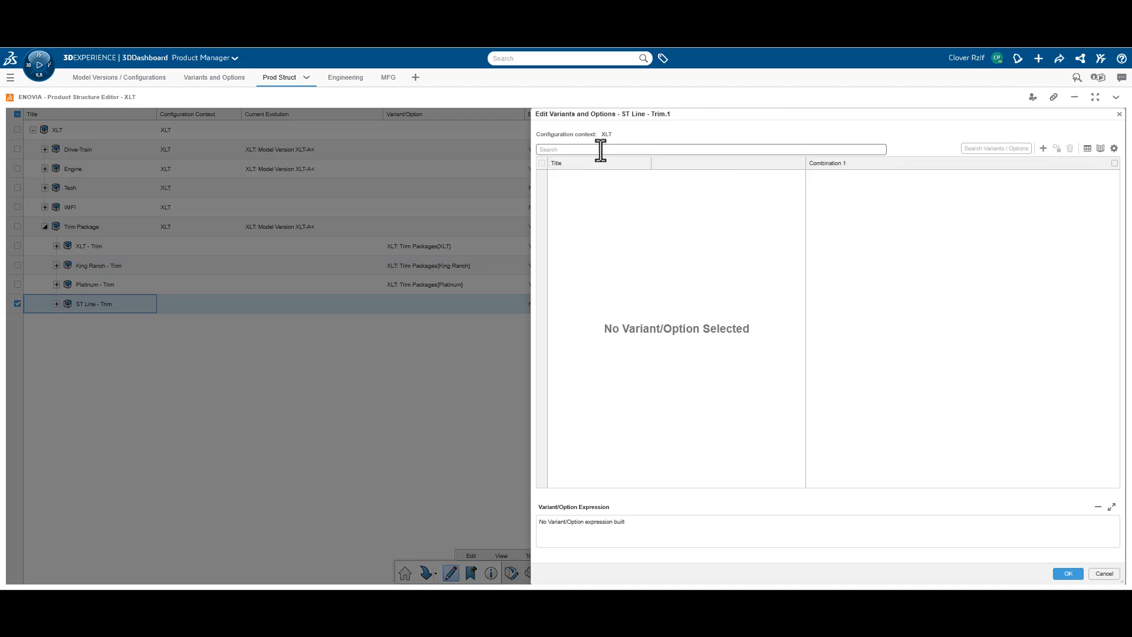
{"action": "left_click", "coordinate": [599, 149]}
{"action": "left_click", "coordinate": [587, 203]}
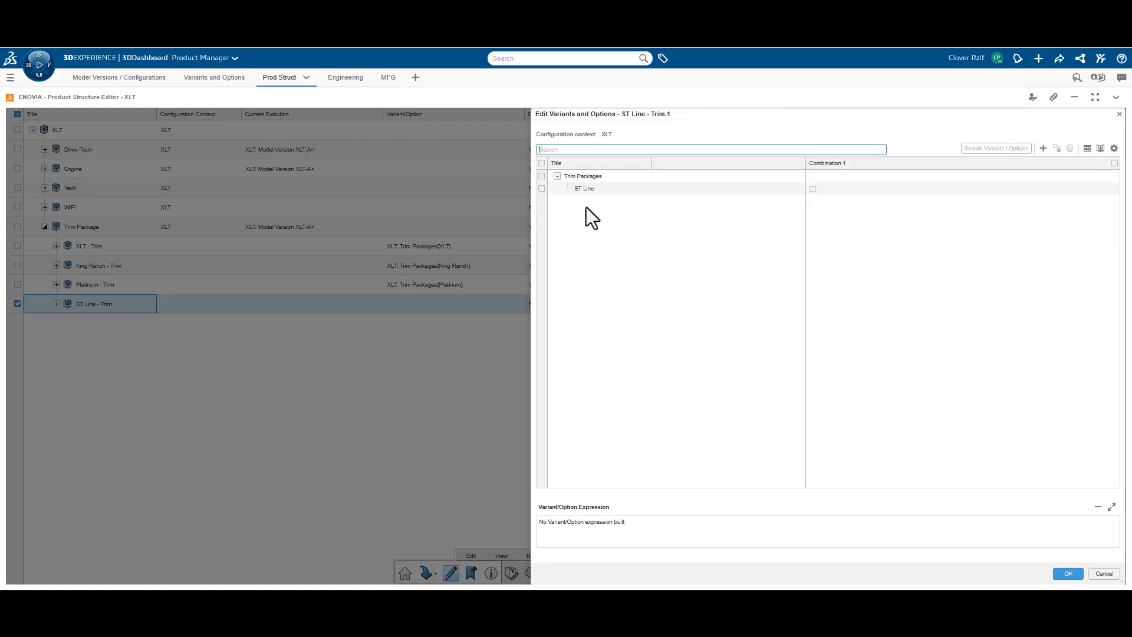
{"action": "left_click", "coordinate": [812, 190]}
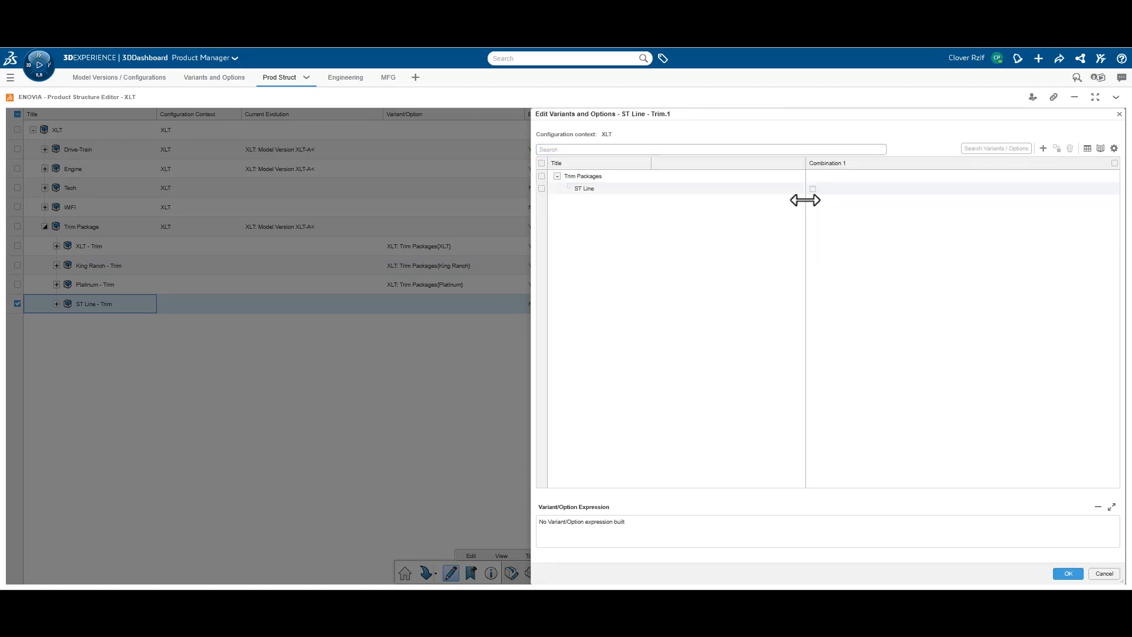
{"action": "left_click", "coordinate": [812, 189]}
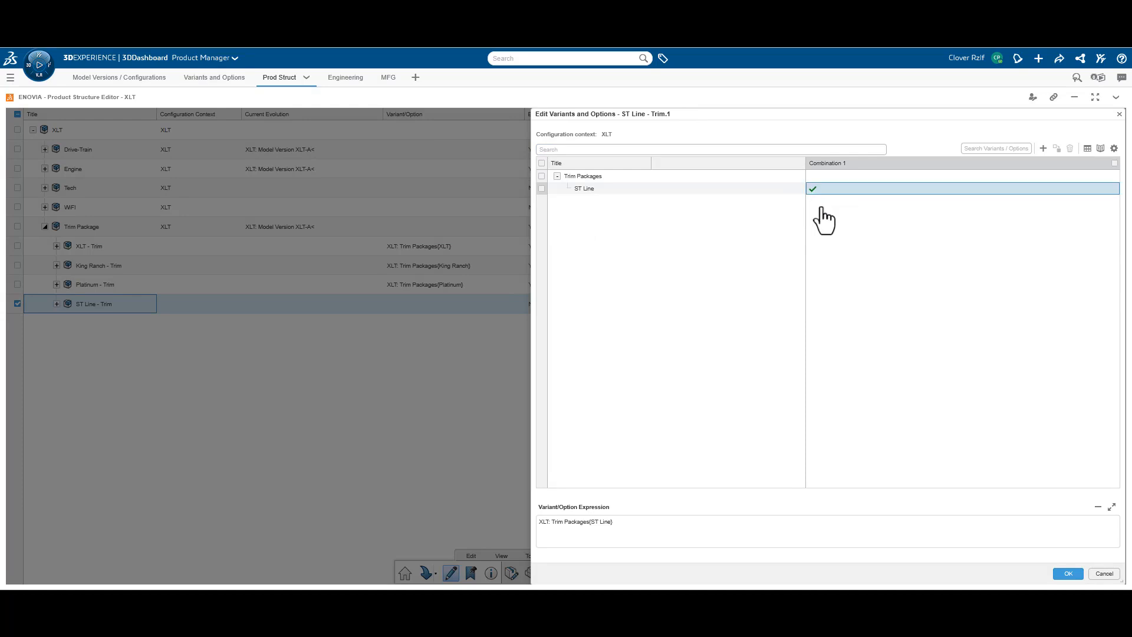
{"action": "left_click", "coordinate": [1069, 573]}
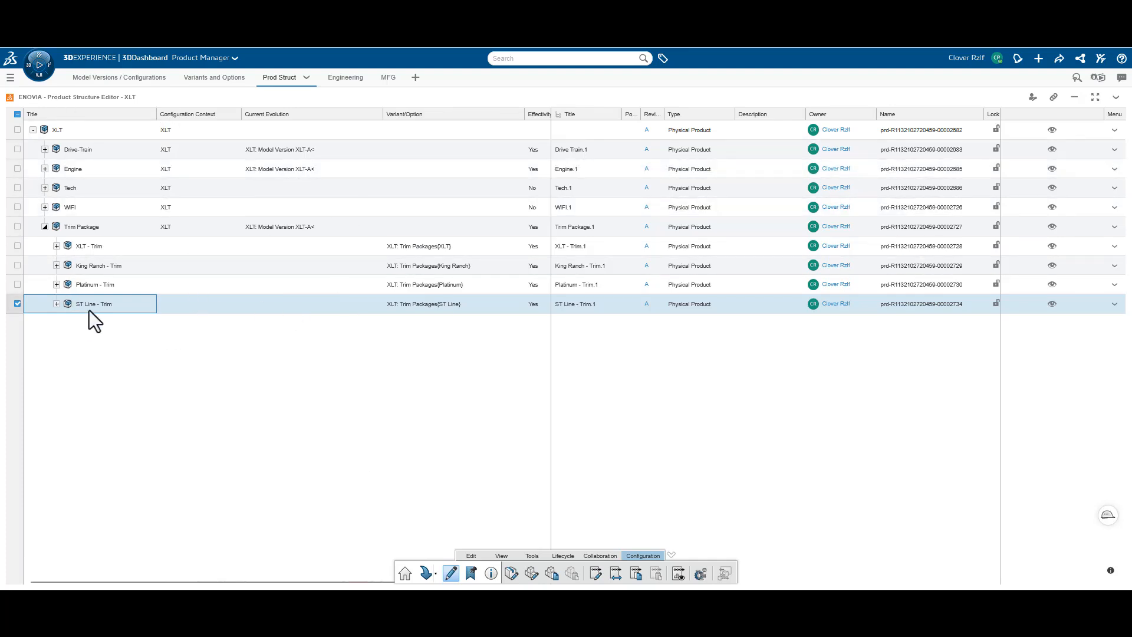
Refresh the XLT engineering structure and expand Trim Package to check its trim products
{"action": "left_click", "coordinate": [347, 81]}
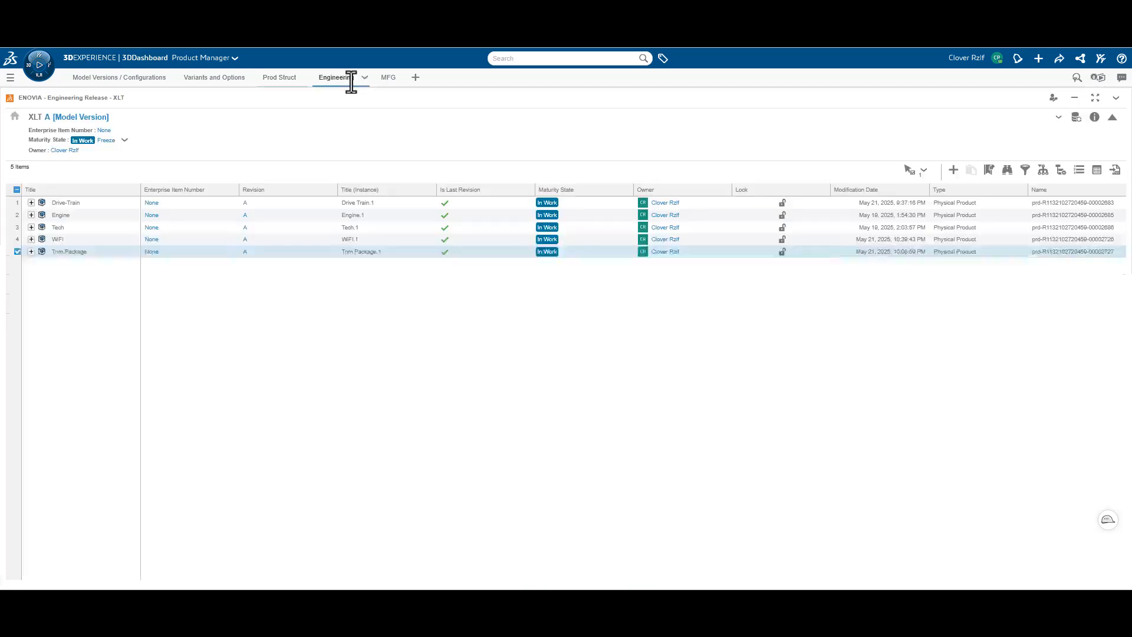
{"action": "left_click", "coordinate": [31, 252]}
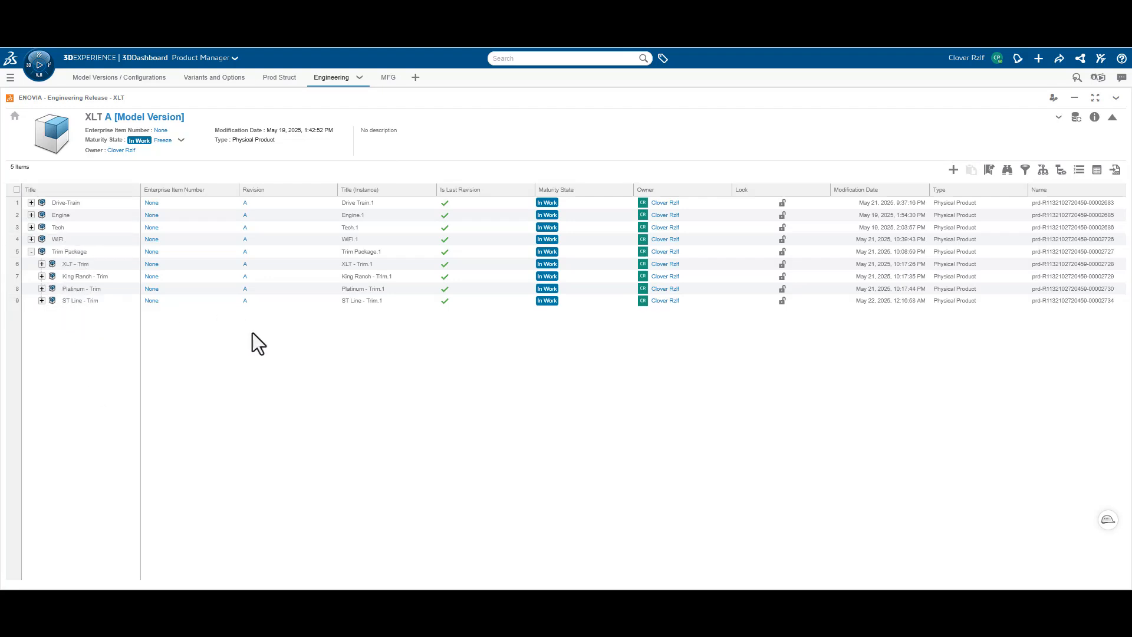
{"action": "left_click", "coordinate": [1116, 97]}
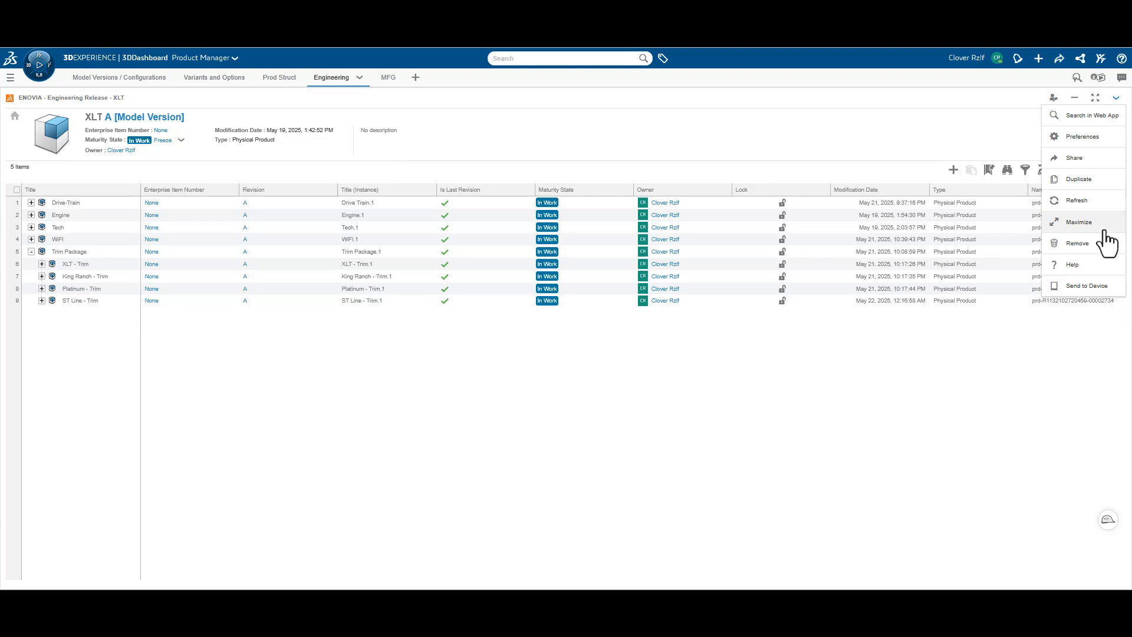
{"action": "left_click", "coordinate": [1075, 201]}
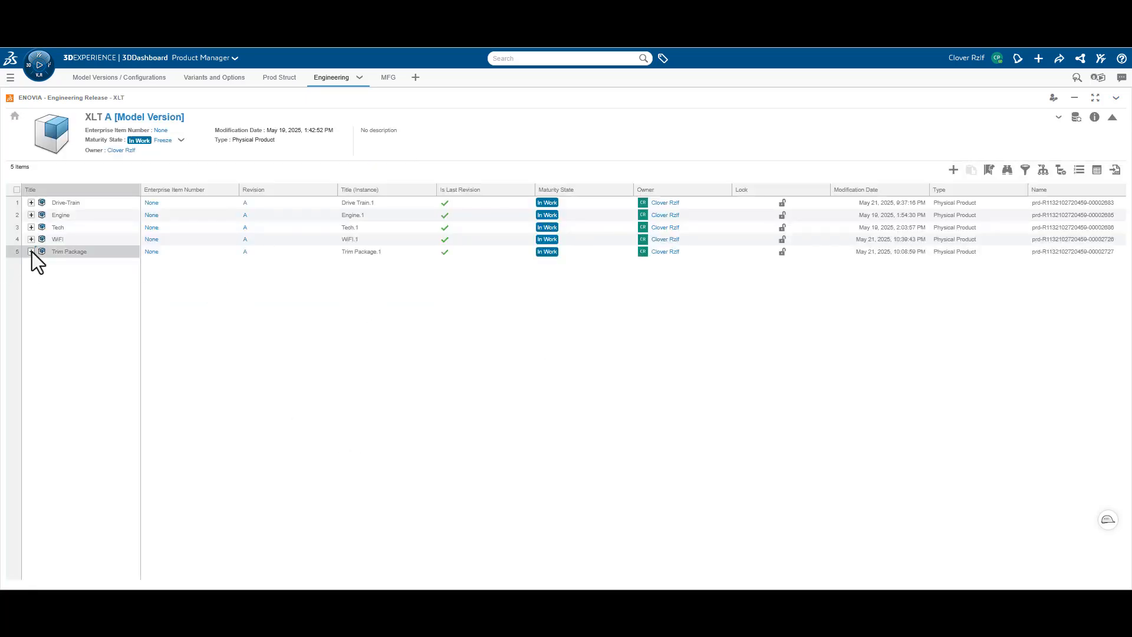
{"action": "left_click", "coordinate": [32, 253]}
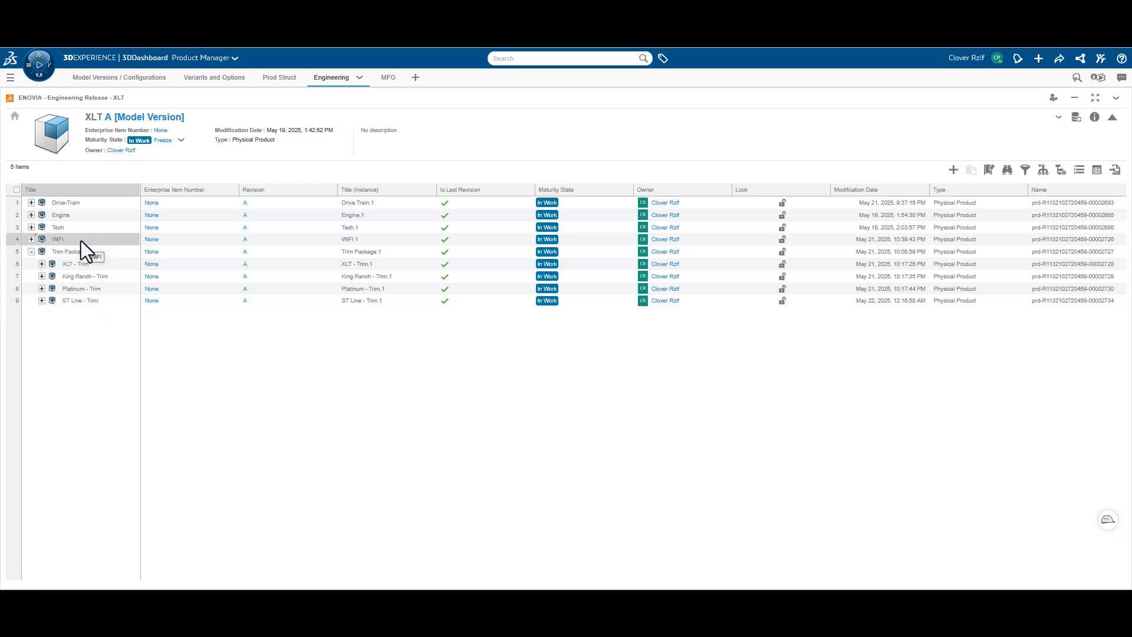
In the product structure, rename the ST Line - Trim product to ST Line Super - Trim
{"action": "left_click", "coordinate": [272, 77]}
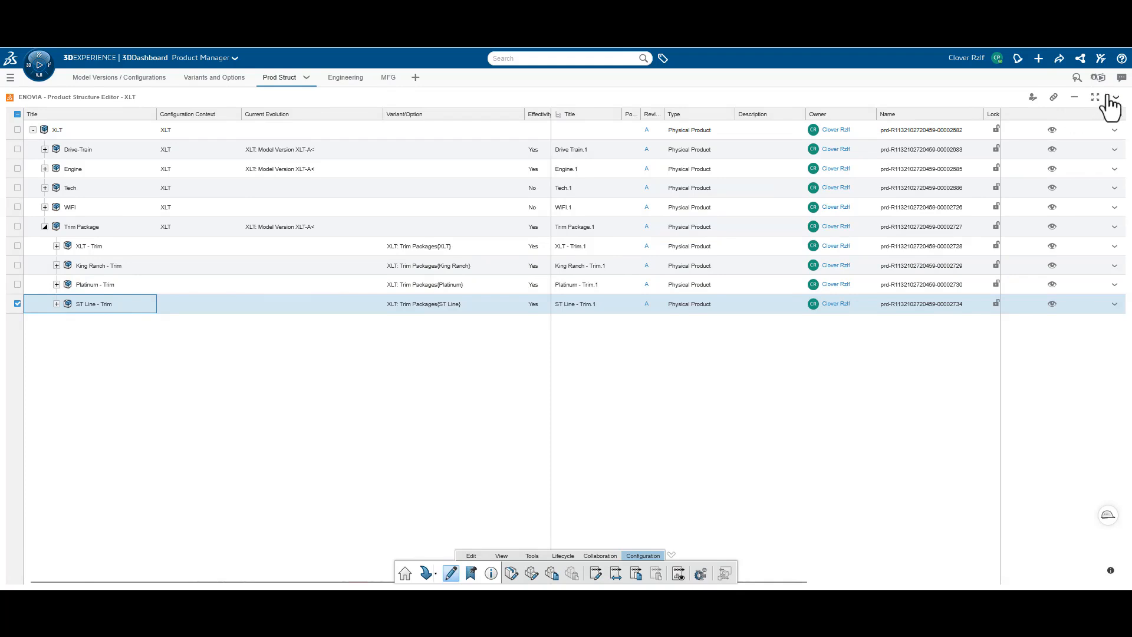
{"action": "left_click", "coordinate": [491, 574]}
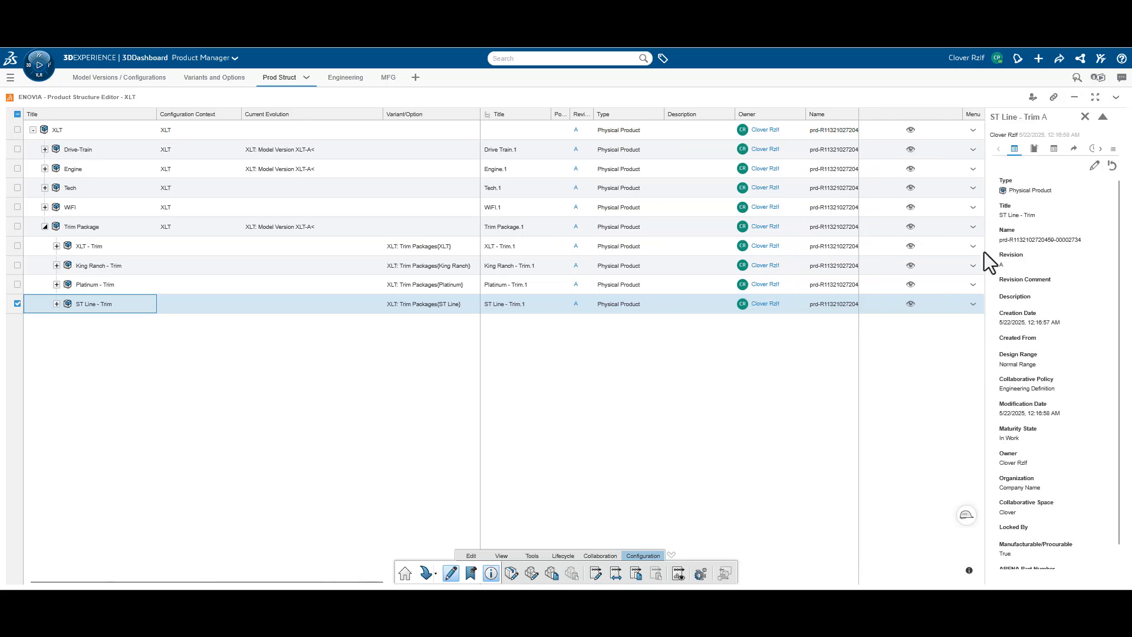
{"action": "left_click", "coordinate": [1095, 166]}
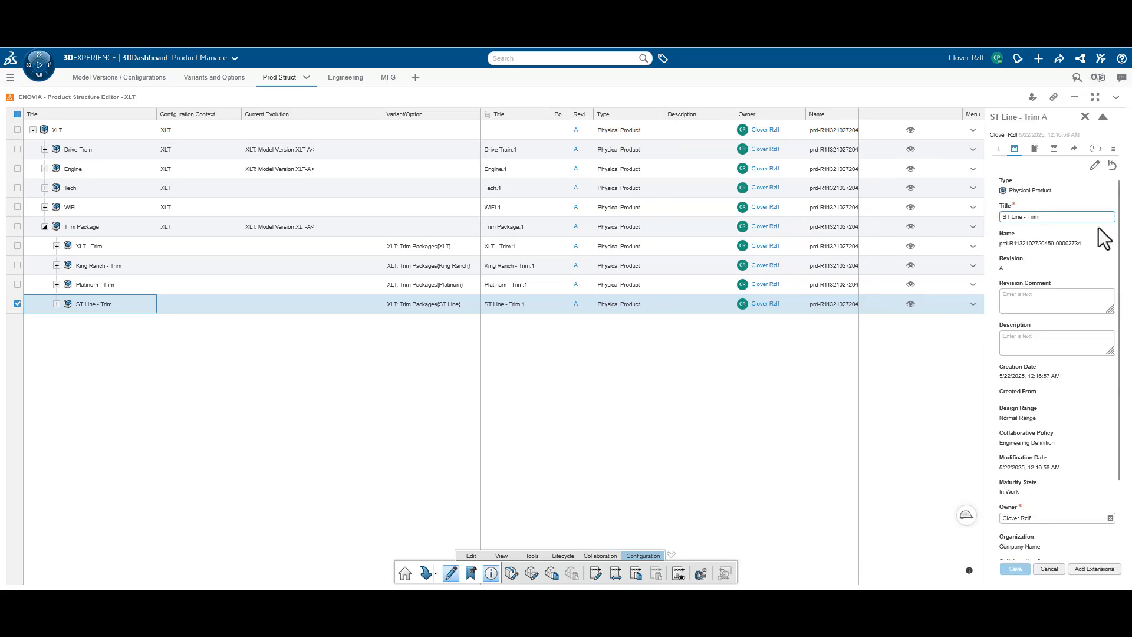
{"action": "left_click", "coordinate": [1028, 217]}
{"action": "type", "text": "Super"}
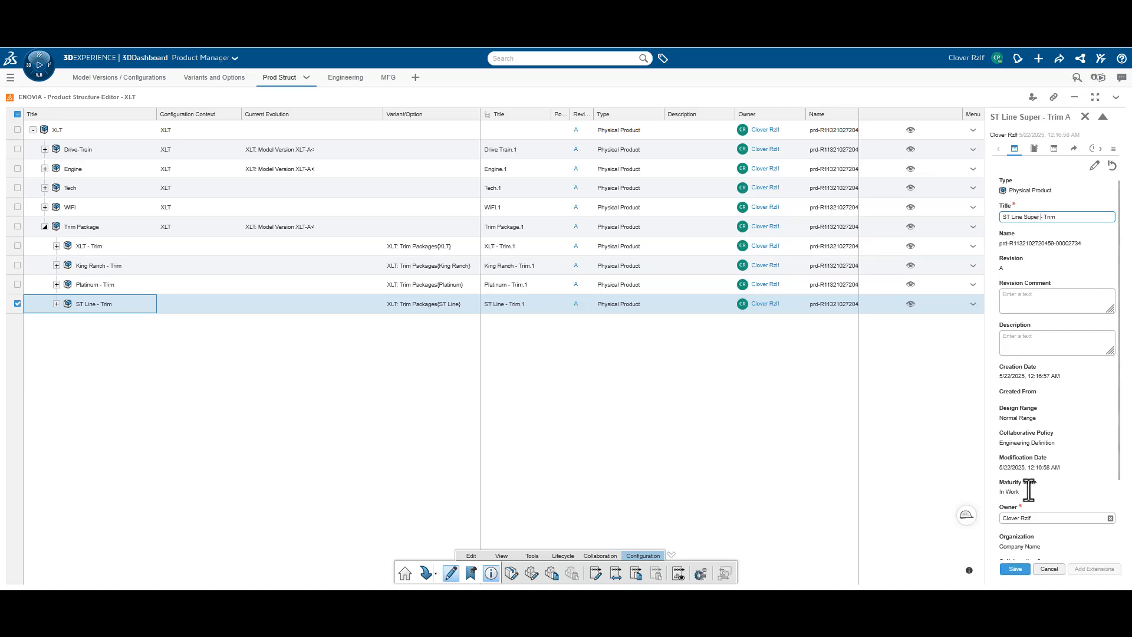
{"action": "left_click", "coordinate": [1025, 569]}
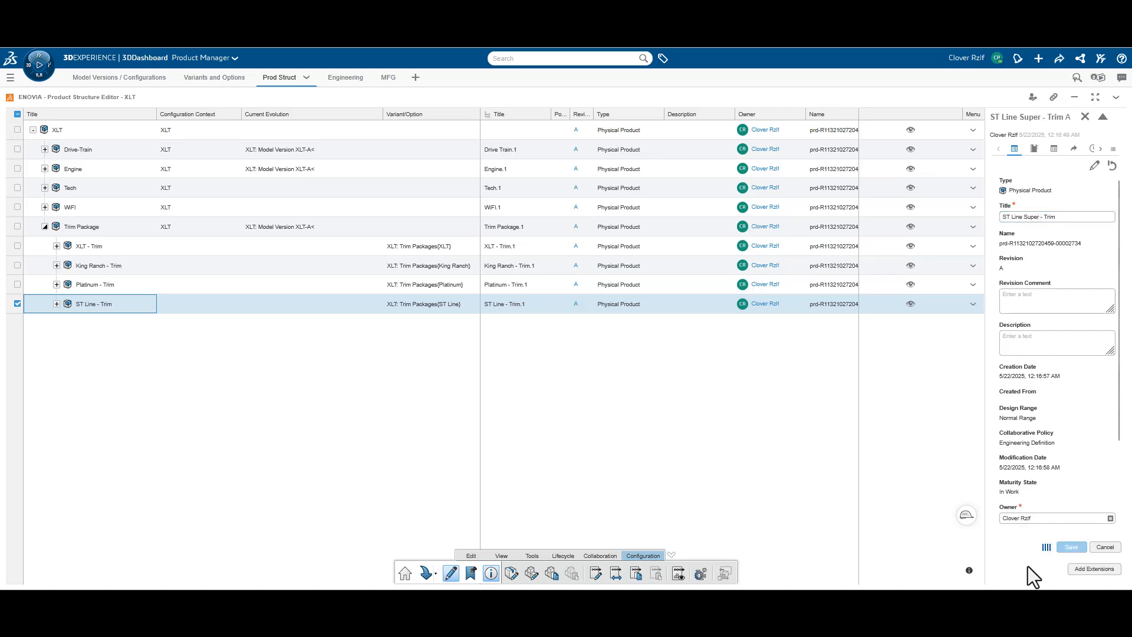
{"action": "left_click", "coordinate": [1094, 166]}
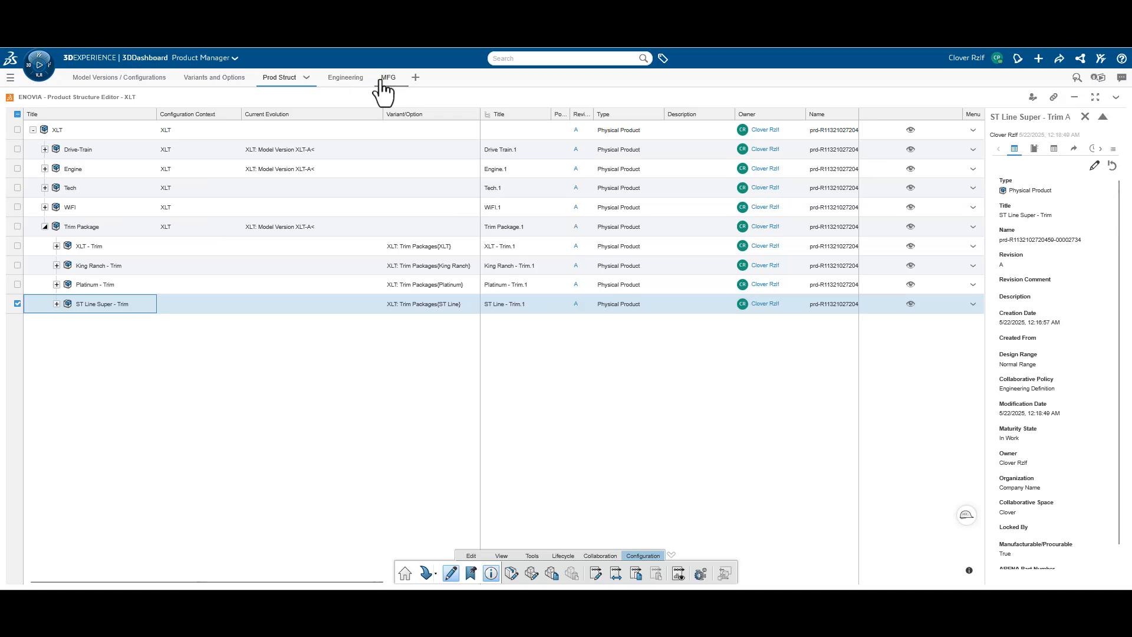
Compare the Trim Package contents in the engineering and product structures, and review the XLT model's configurations
{"action": "left_click", "coordinate": [339, 78]}
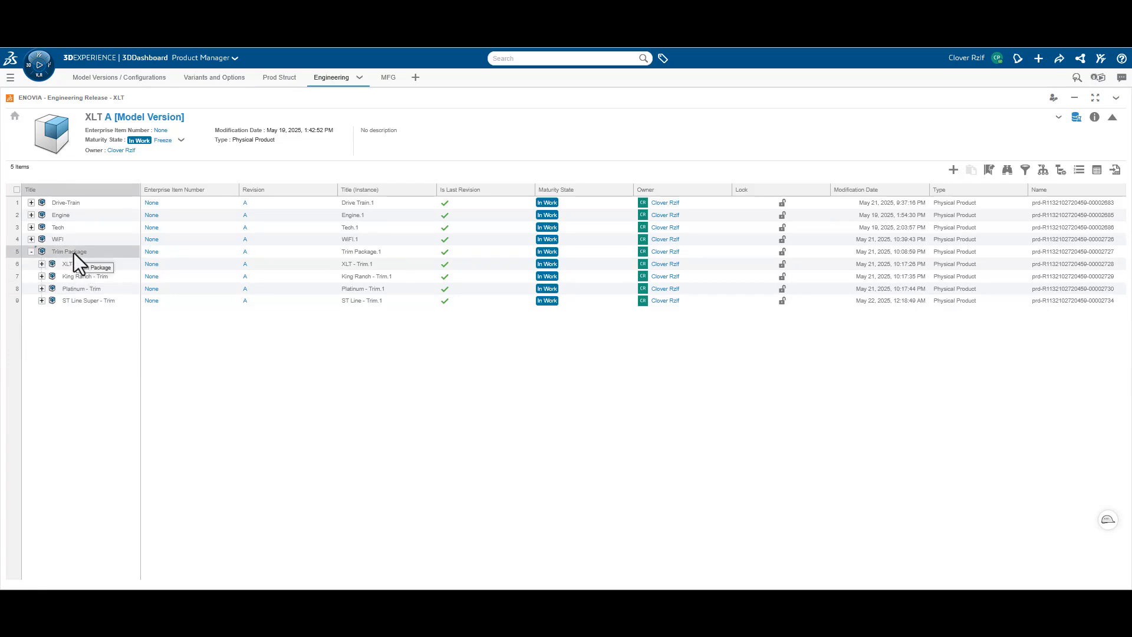
{"action": "left_click", "coordinate": [281, 78]}
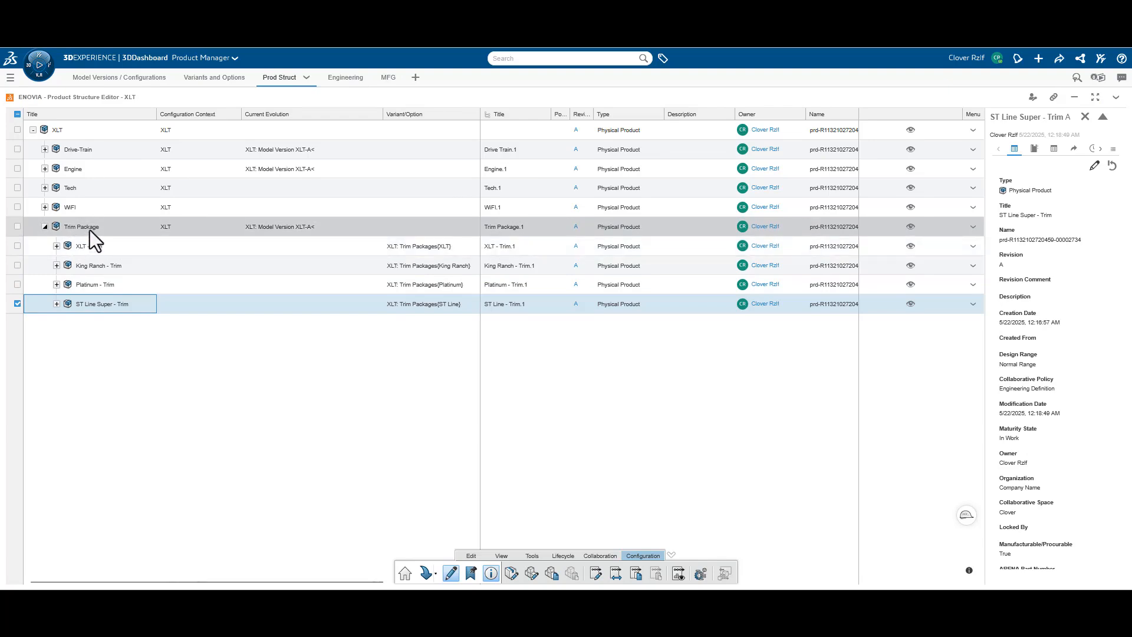
{"action": "left_click", "coordinate": [342, 79]}
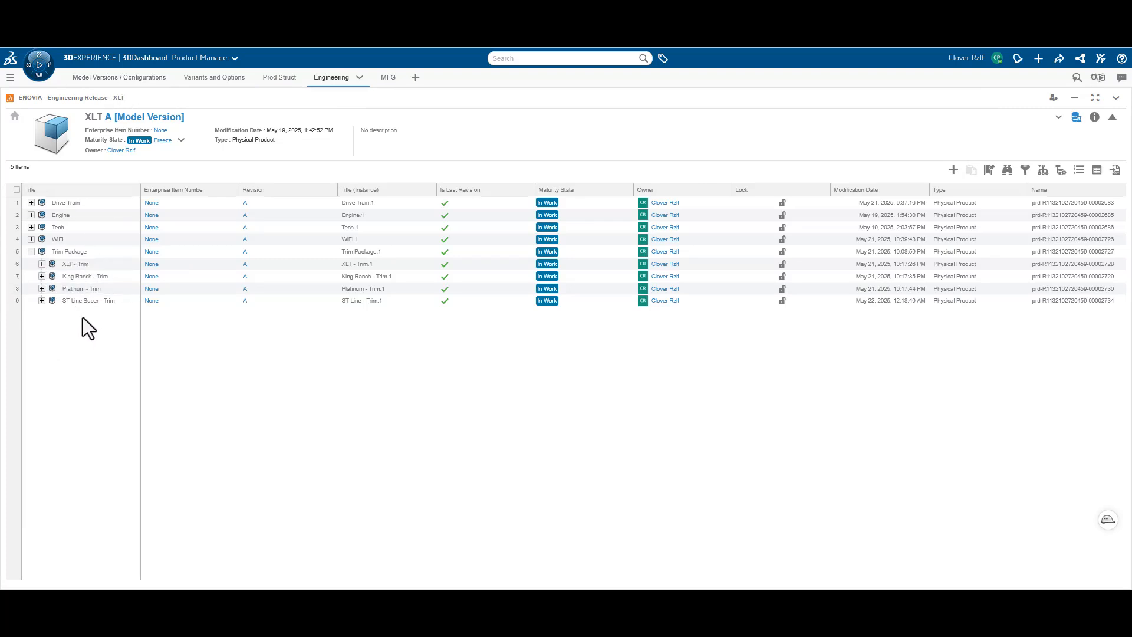
{"action": "left_click", "coordinate": [141, 79]}
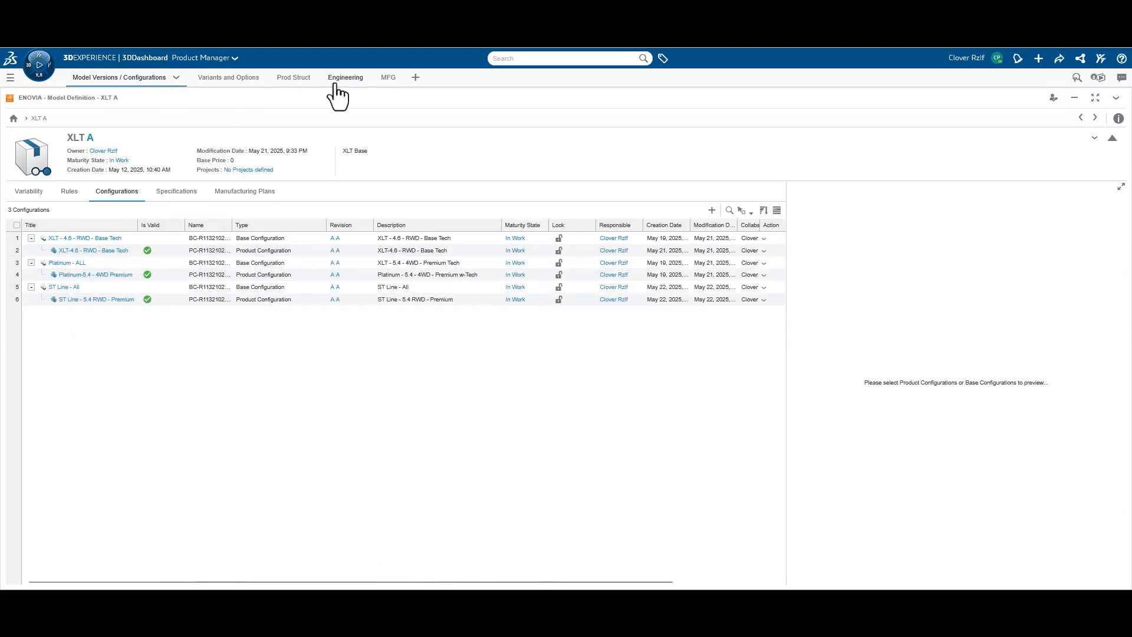
{"action": "left_click", "coordinate": [351, 86]}
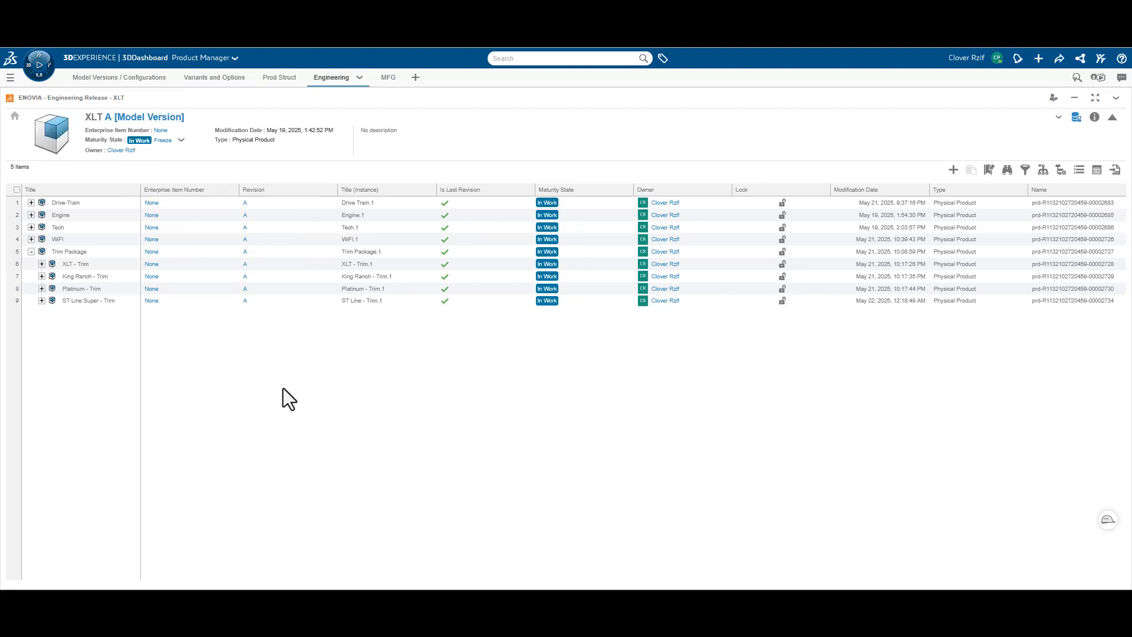
Filter the engineering structure by model version XLT A and expand Engine, Tech and Trim Package
{"action": "left_click", "coordinate": [141, 121]}
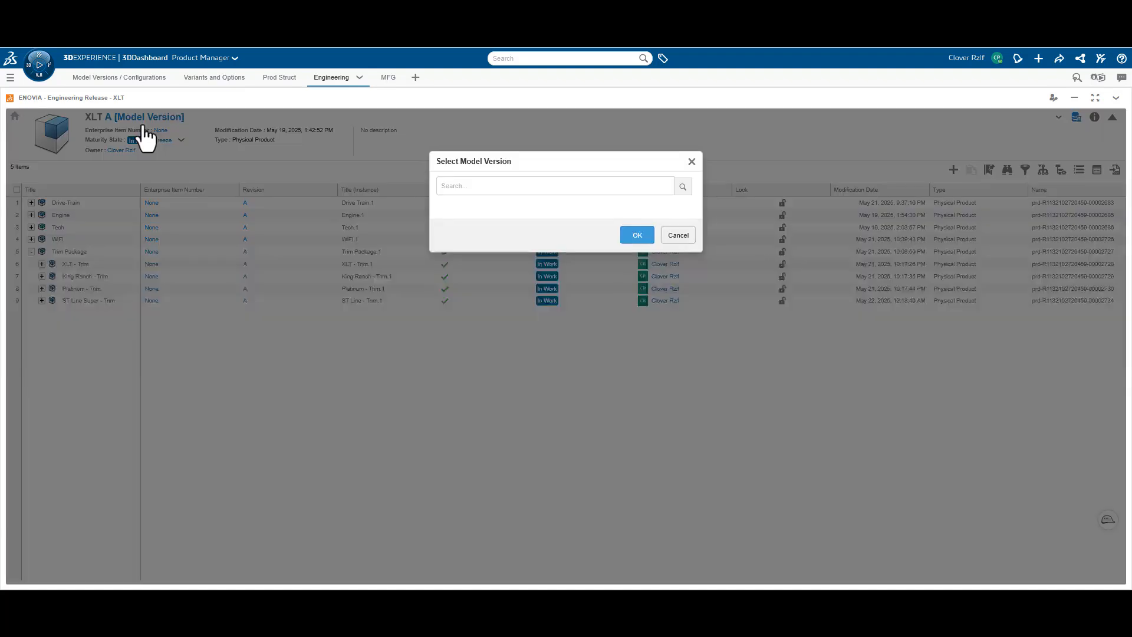
{"action": "left_click", "coordinate": [682, 188]}
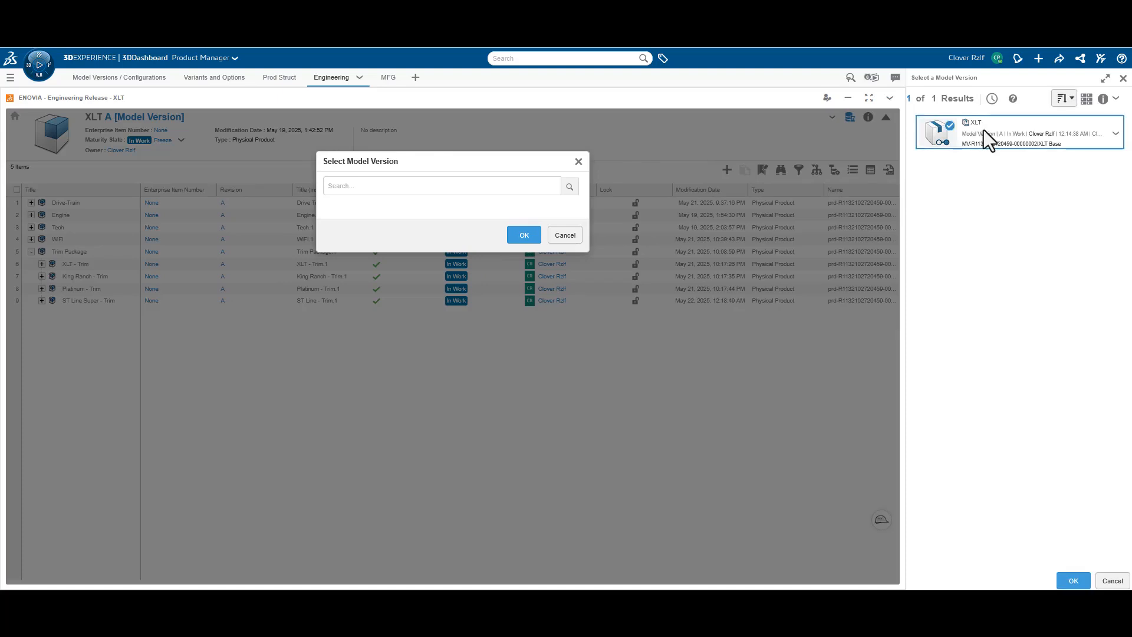
{"action": "left_click", "coordinate": [1073, 581]}
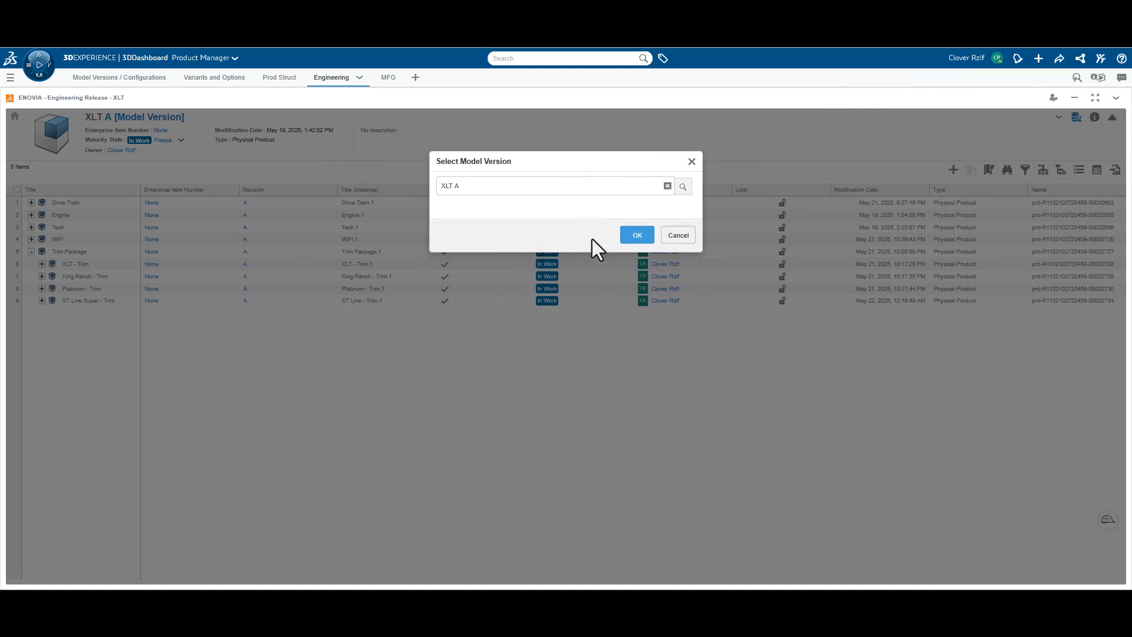
{"action": "left_click", "coordinate": [638, 236]}
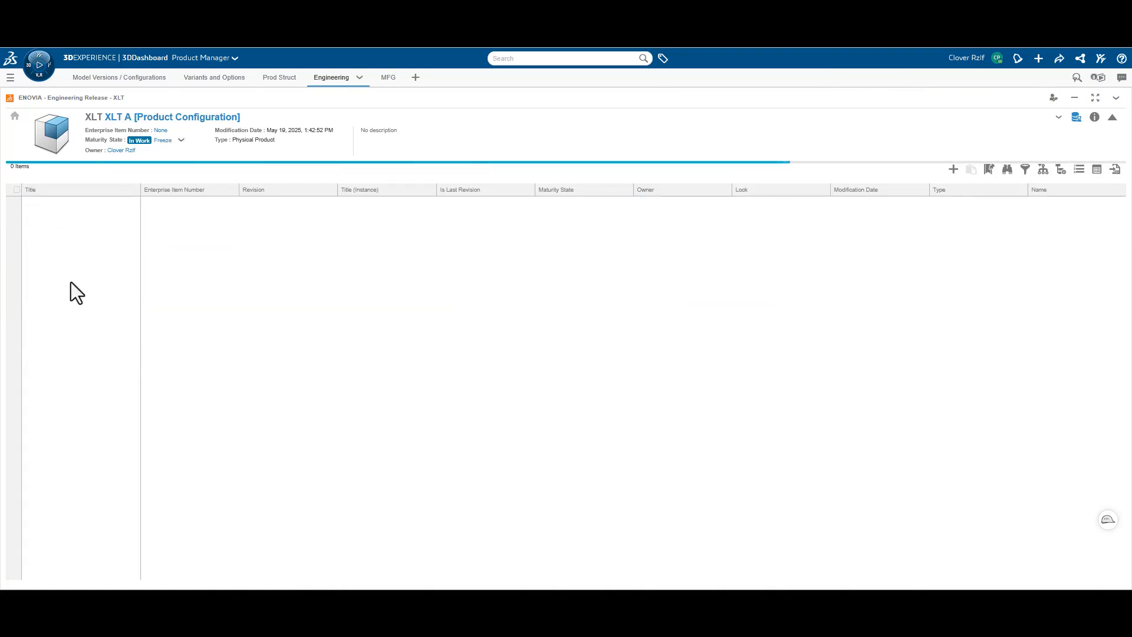
{"action": "left_click", "coordinate": [32, 215]}
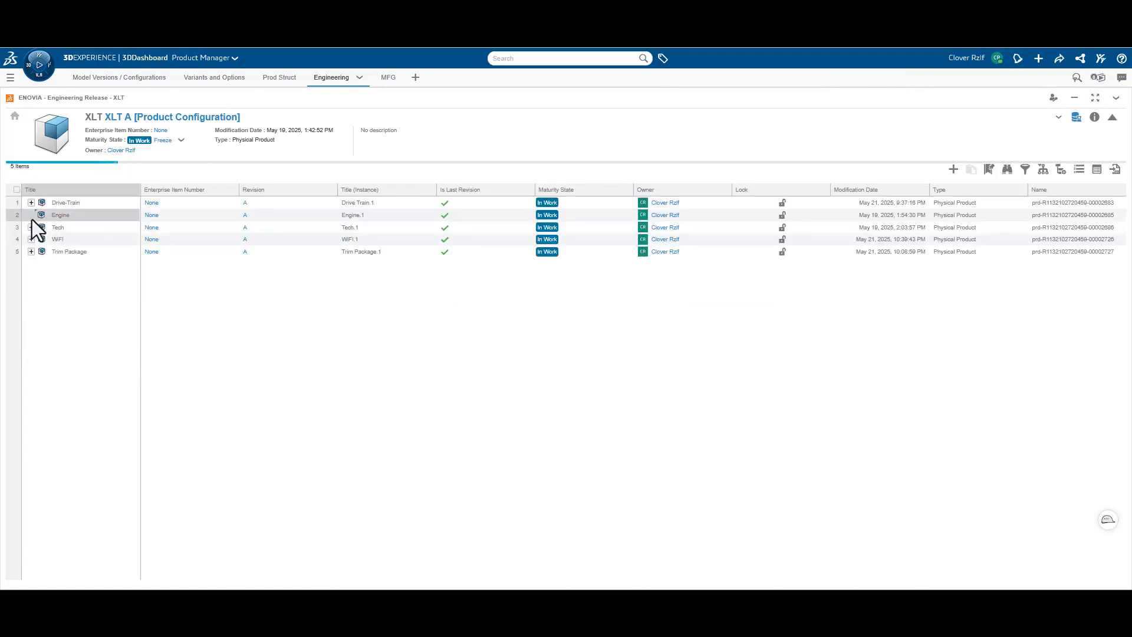
{"action": "left_click", "coordinate": [31, 251]}
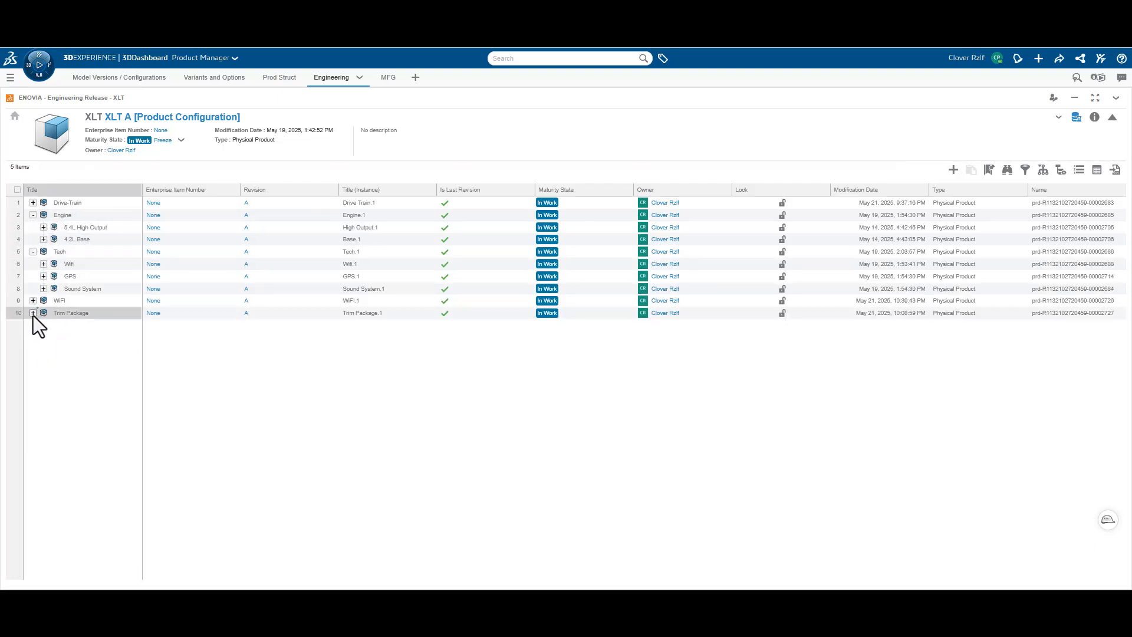
{"action": "left_click", "coordinate": [33, 312]}
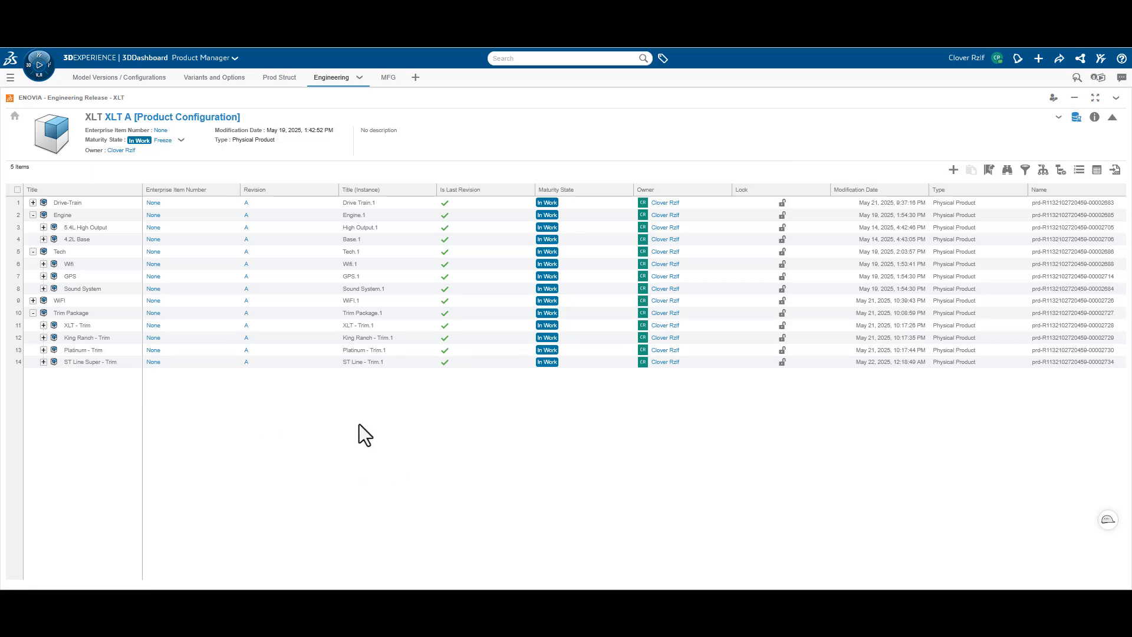
Apply the ST Line - 5.4 RWD - Premium product configuration to the XLT engineering structure
{"action": "left_click", "coordinate": [176, 118]}
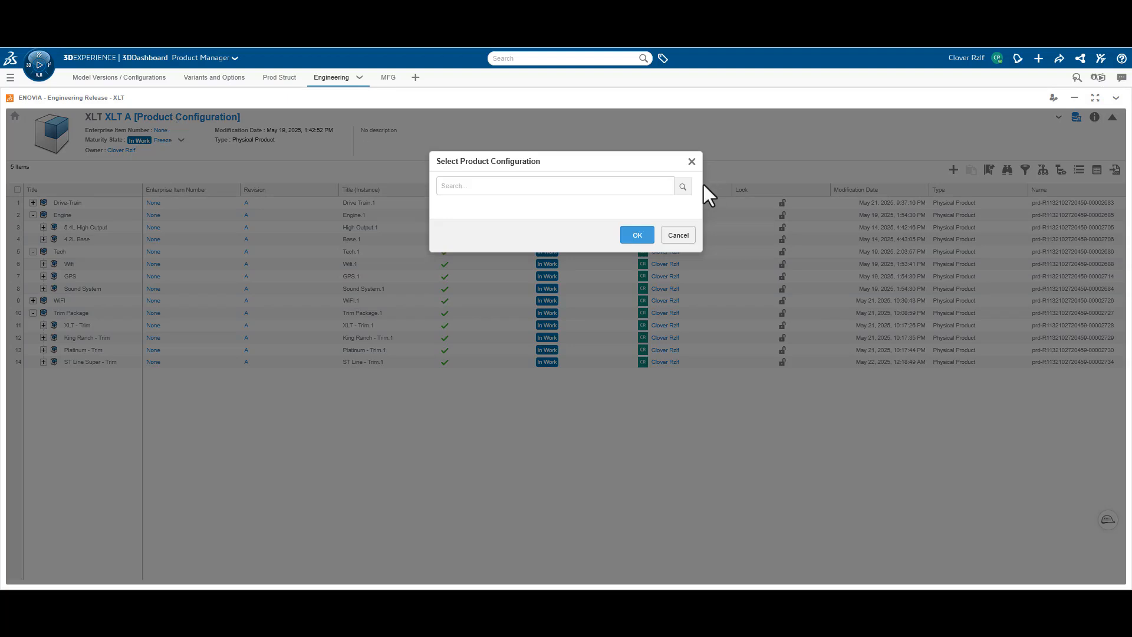
{"action": "left_click", "coordinate": [684, 188]}
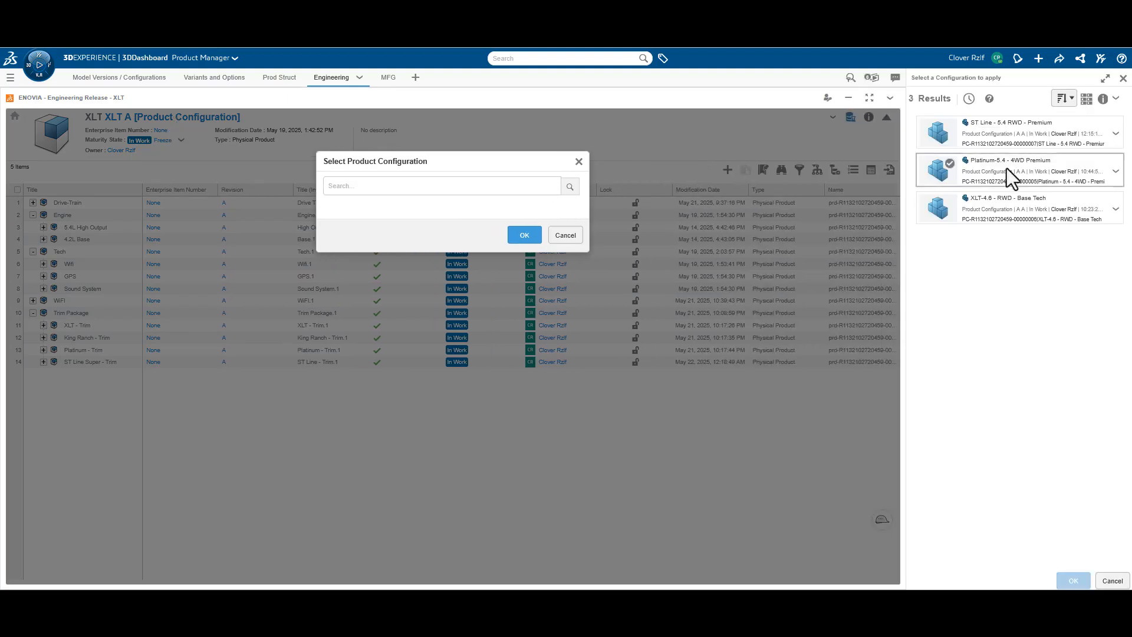
{"action": "left_click", "coordinate": [1029, 136]}
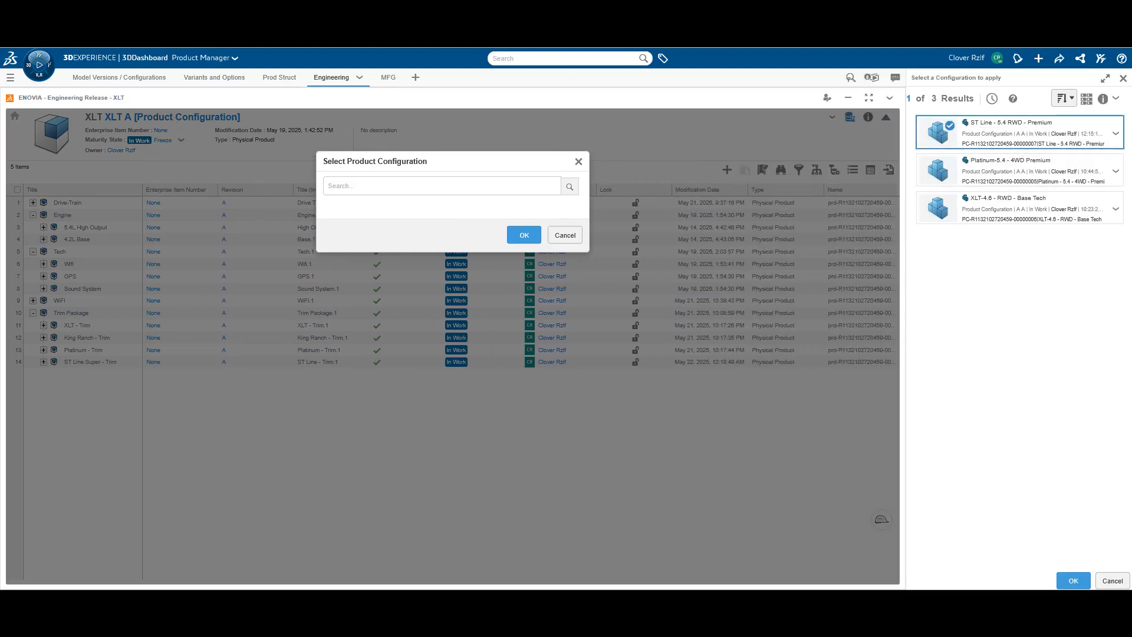
{"action": "left_click", "coordinate": [1074, 580]}
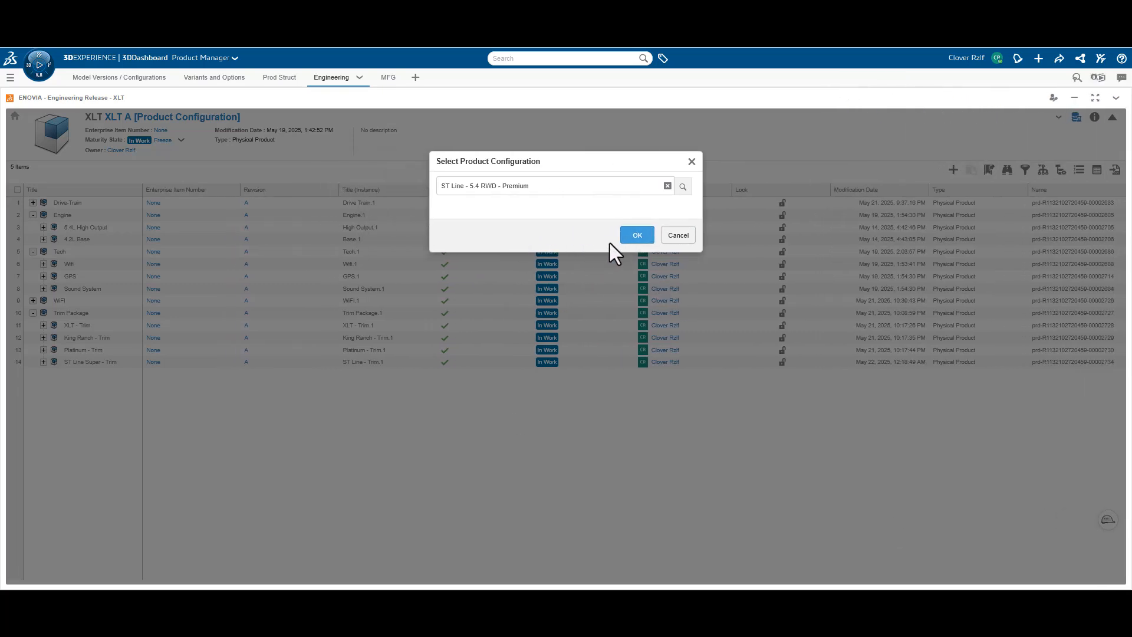
{"action": "left_click", "coordinate": [637, 235]}
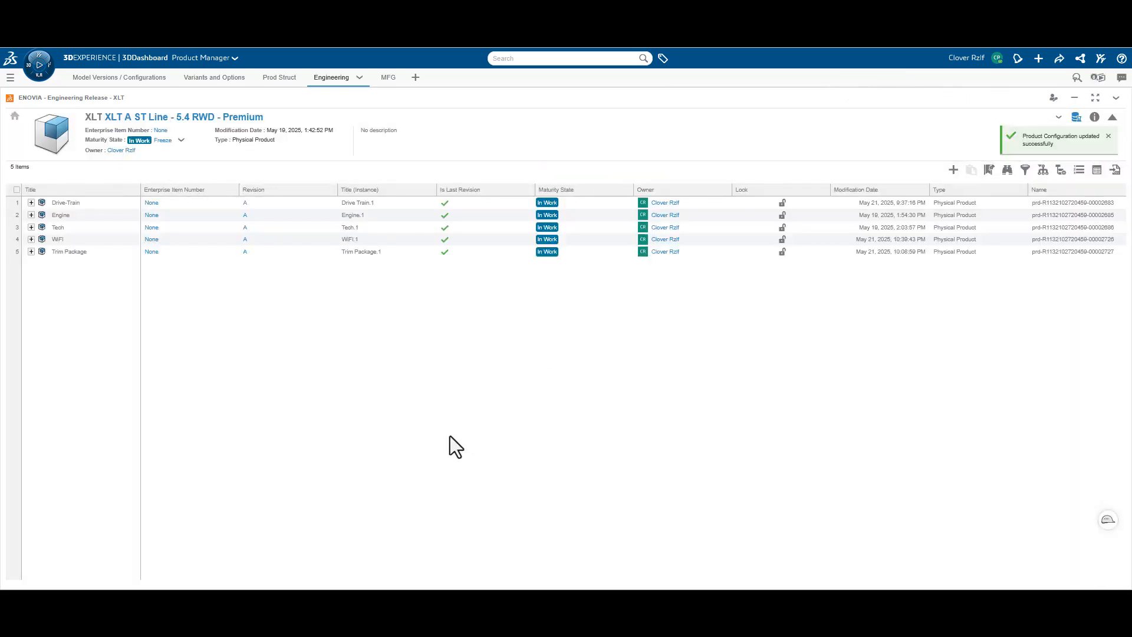
Expand all levels of the five top-level items in the configured structure, and clear the selection
{"action": "left_click", "coordinate": [16, 190]}
{"action": "left_click", "coordinate": [922, 172]}
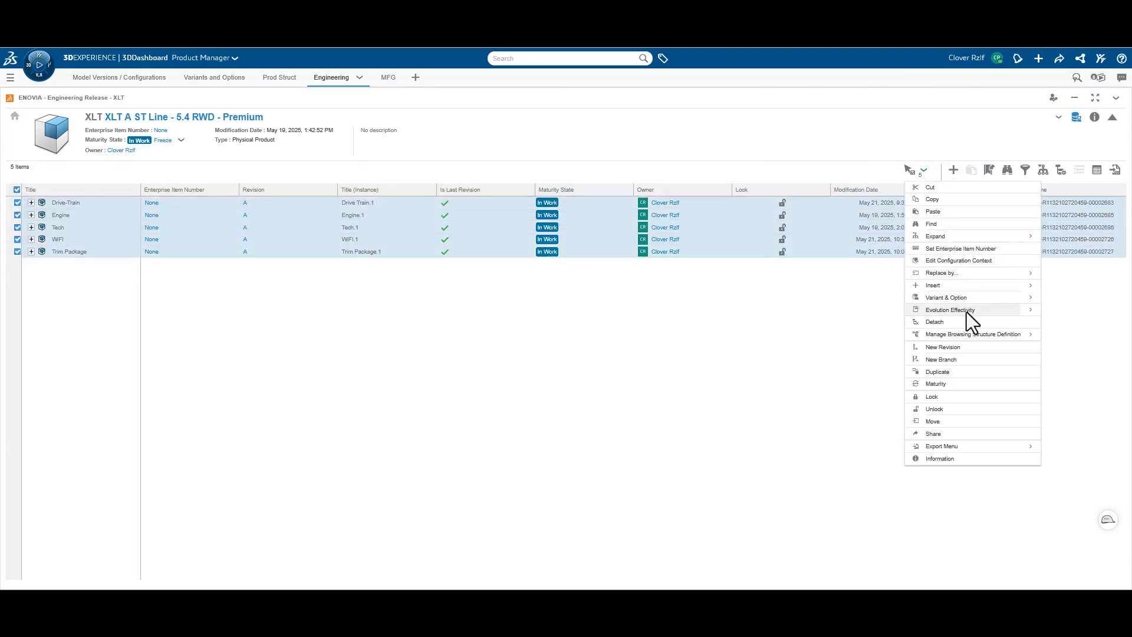
{"action": "mouse_move", "coordinate": [962, 238]}
{"action": "left_click", "coordinate": [1075, 250]}
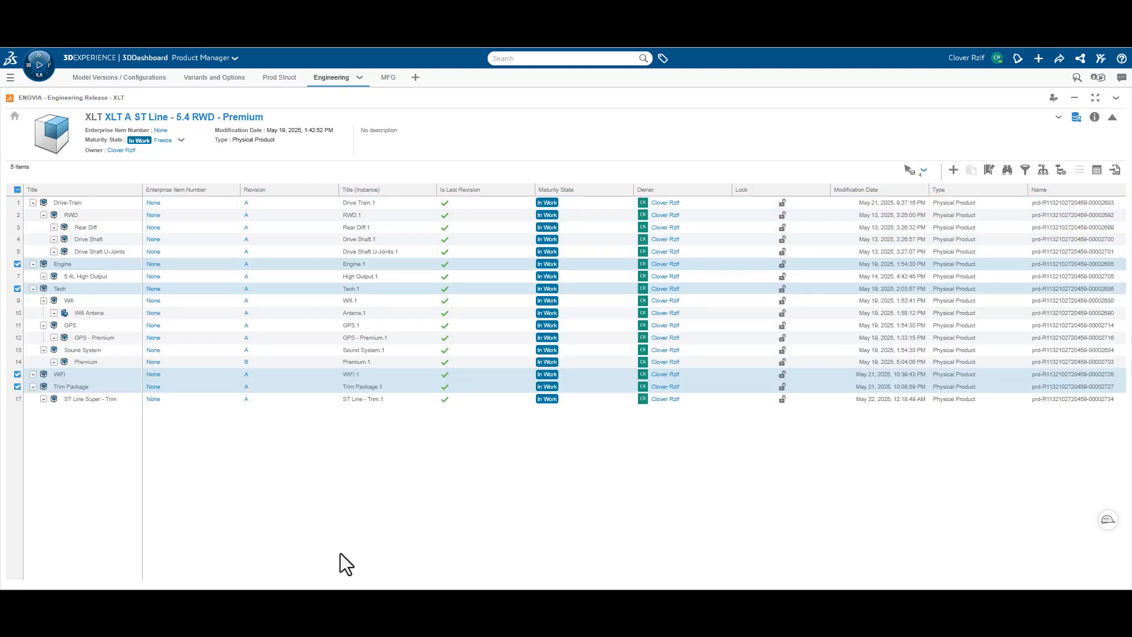
{"action": "left_click", "coordinate": [200, 468]}
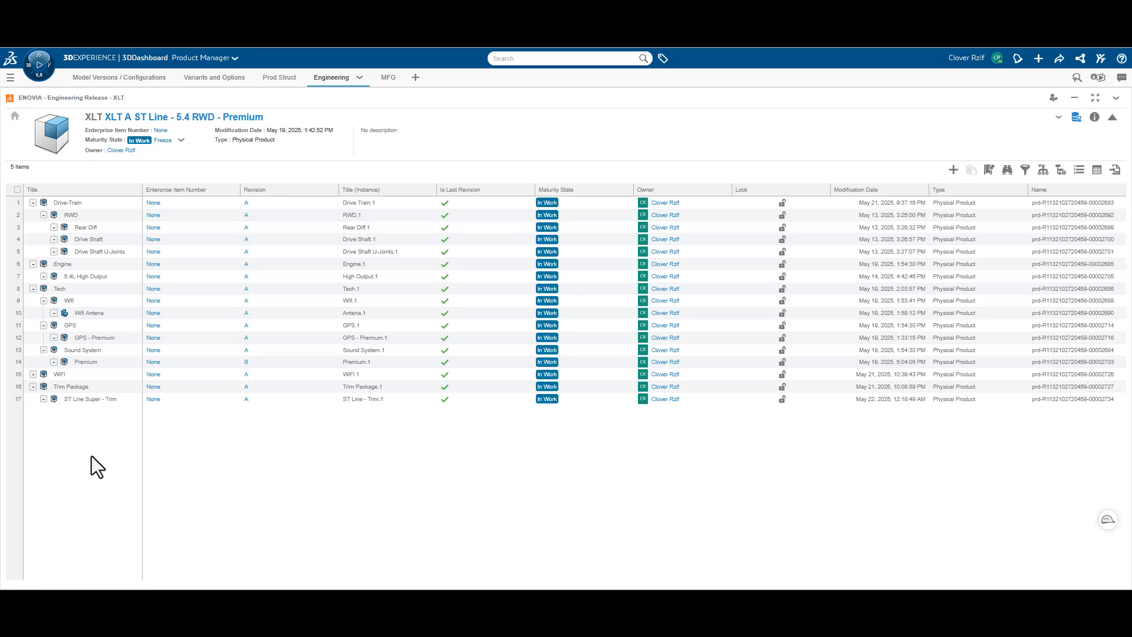
Load the XLT product from the engineering release structure as the engineering item in Manufacturing Items Management
{"action": "left_click", "coordinate": [388, 78]}
{"action": "left_click", "coordinate": [127, 381]}
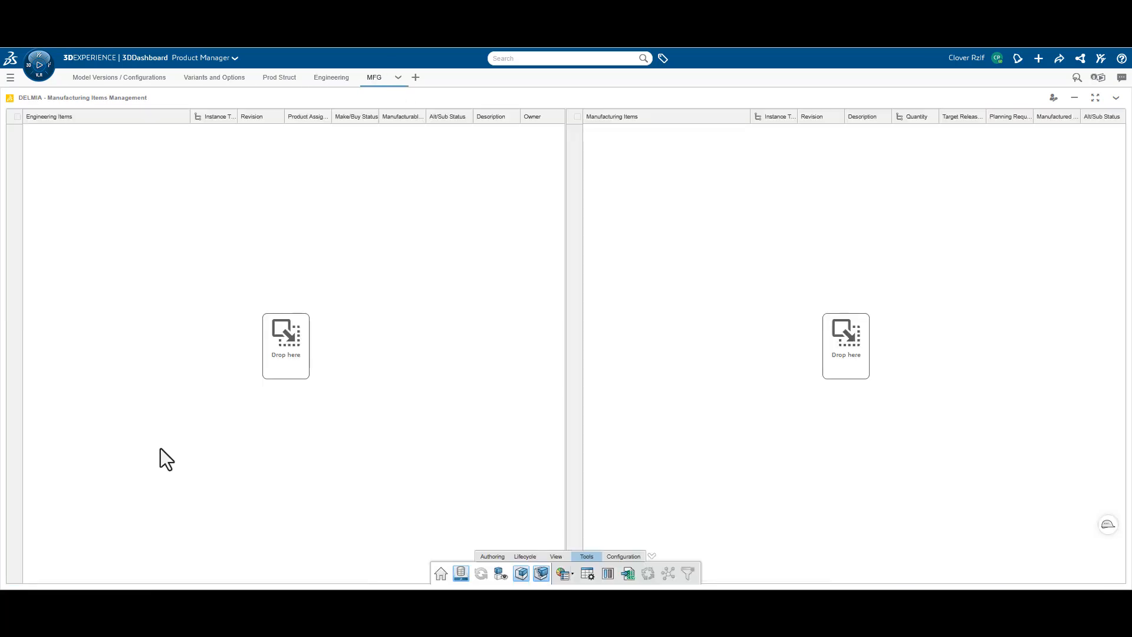
{"action": "left_click", "coordinate": [332, 78]}
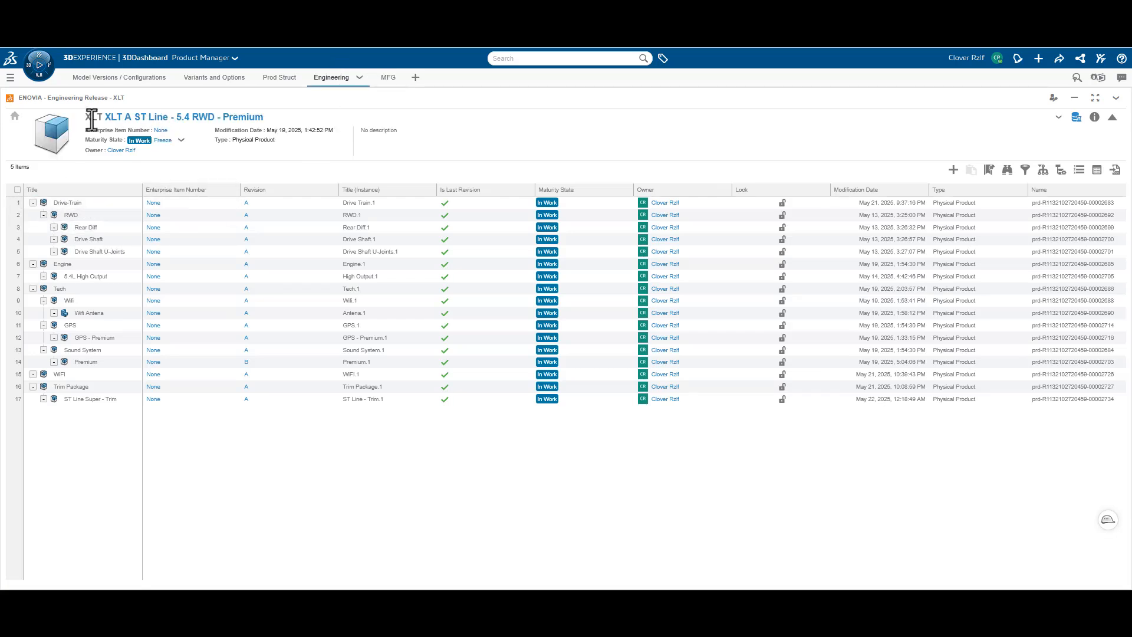
{"action": "left_click_drag", "start_coordinate": [120, 125], "coordinate": [277, 263]}
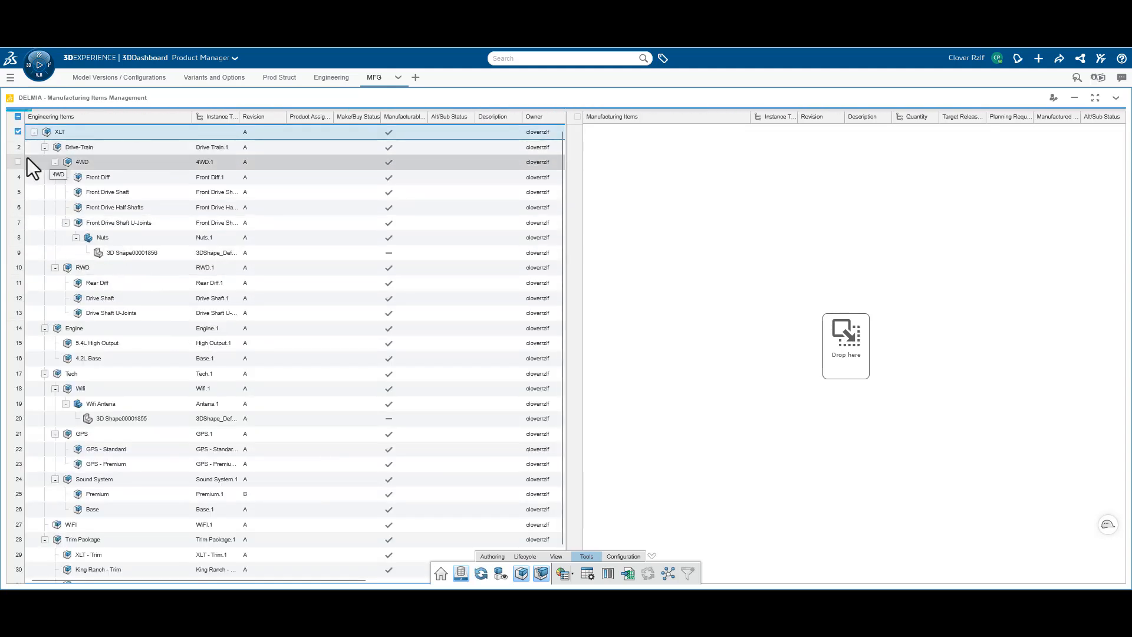
Expand all levels of XLT and review its unfiltered engineering items from Drive-Train to Trim Package
{"action": "right_click", "coordinate": [69, 133]}
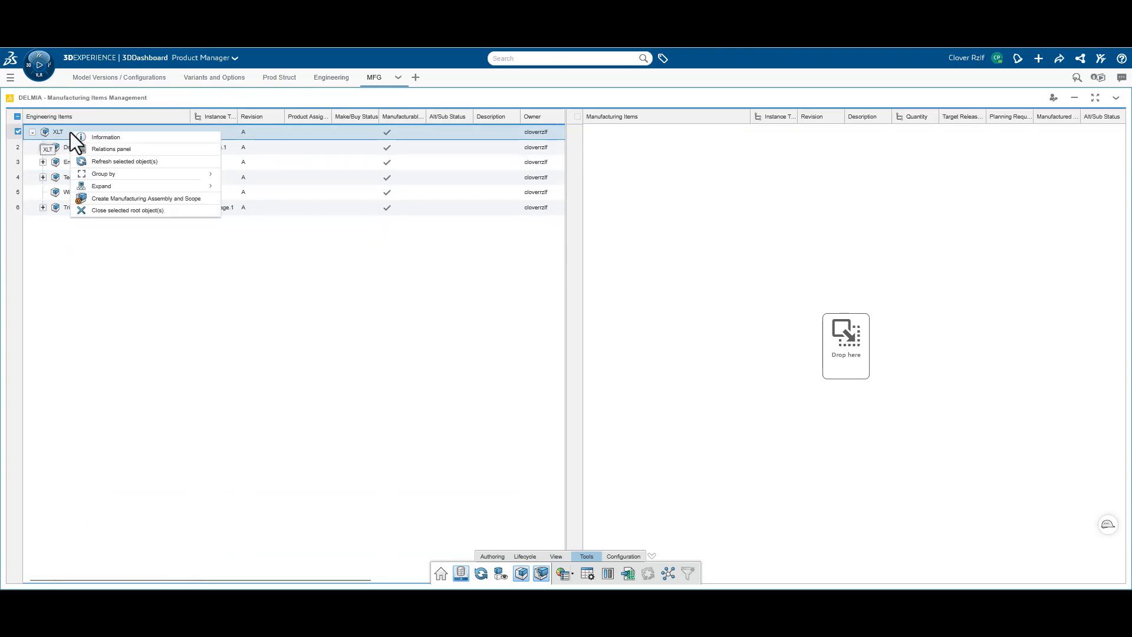
{"action": "mouse_move", "coordinate": [115, 186]}
{"action": "left_click", "coordinate": [249, 194]}
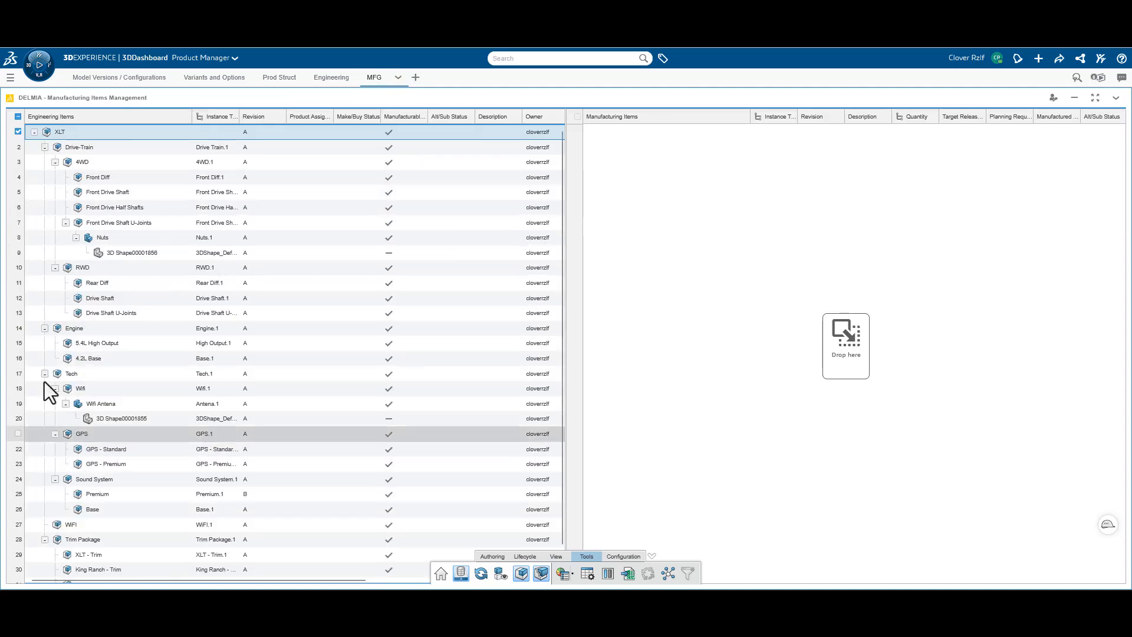
{"action": "scroll", "coordinate": [149, 438], "scroll_direction": "down", "scroll_amount": 1}
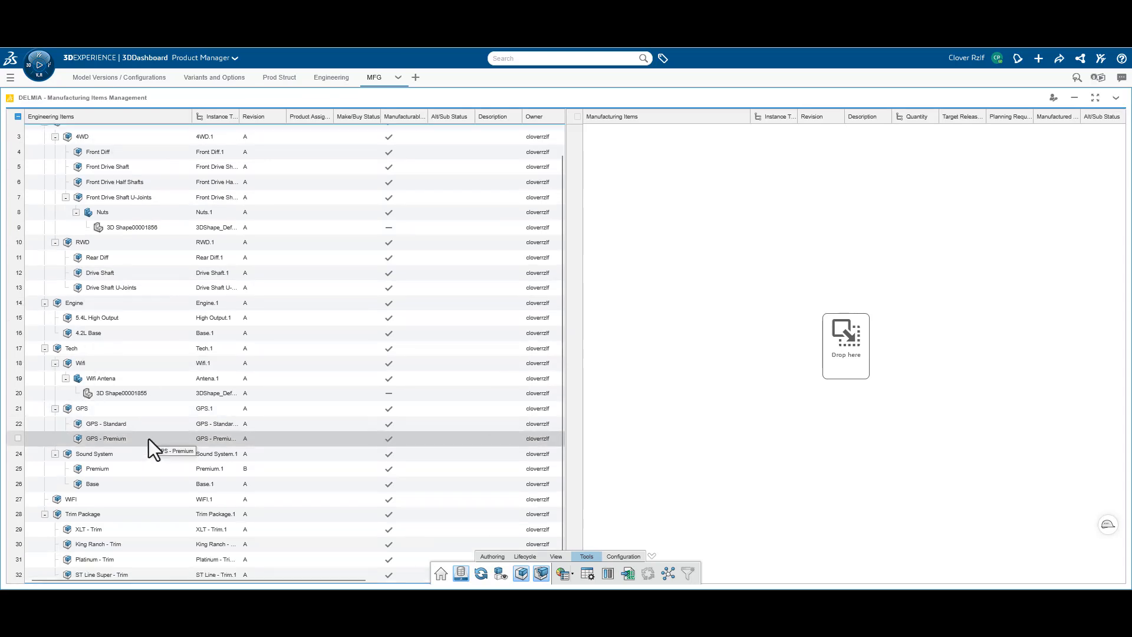
{"action": "scroll", "coordinate": [150, 438], "scroll_direction": "up", "scroll_amount": 1}
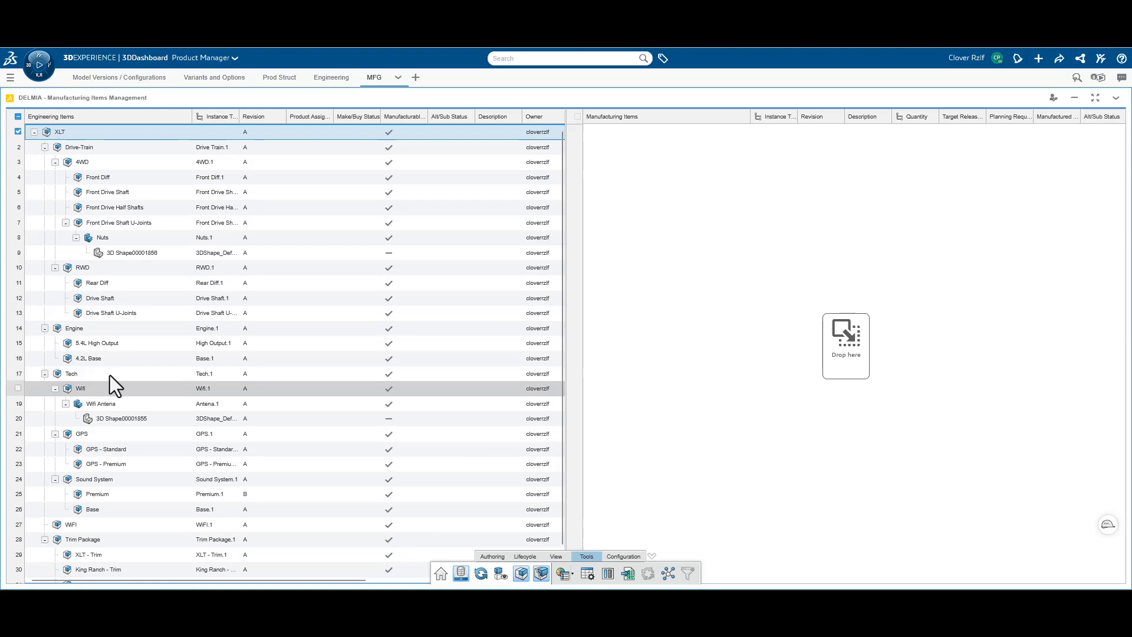
{"action": "scroll", "coordinate": [110, 455], "scroll_direction": "down", "scroll_amount": 1}
{"action": "scroll", "coordinate": [113, 456], "scroll_direction": "up", "scroll_amount": 1}
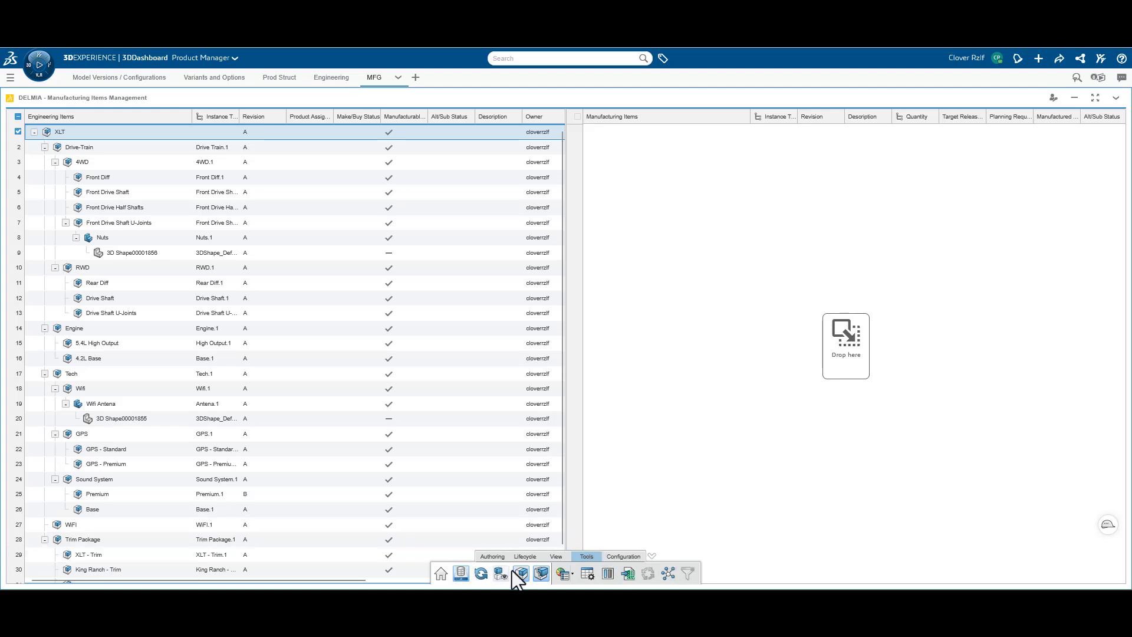
Enable index acceleration and filter the XLT engineering items by model version XLT-A and configuration ST Line - 5.4 RWD - Premium-A A
{"action": "left_click", "coordinate": [464, 569]}
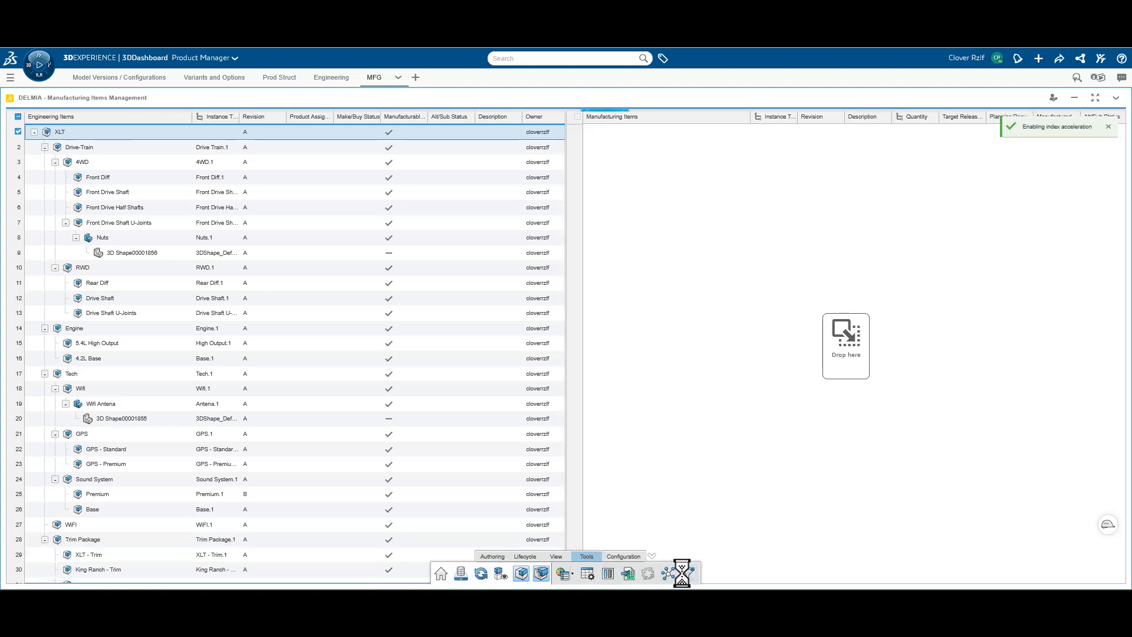
{"action": "left_click", "coordinate": [688, 574]}
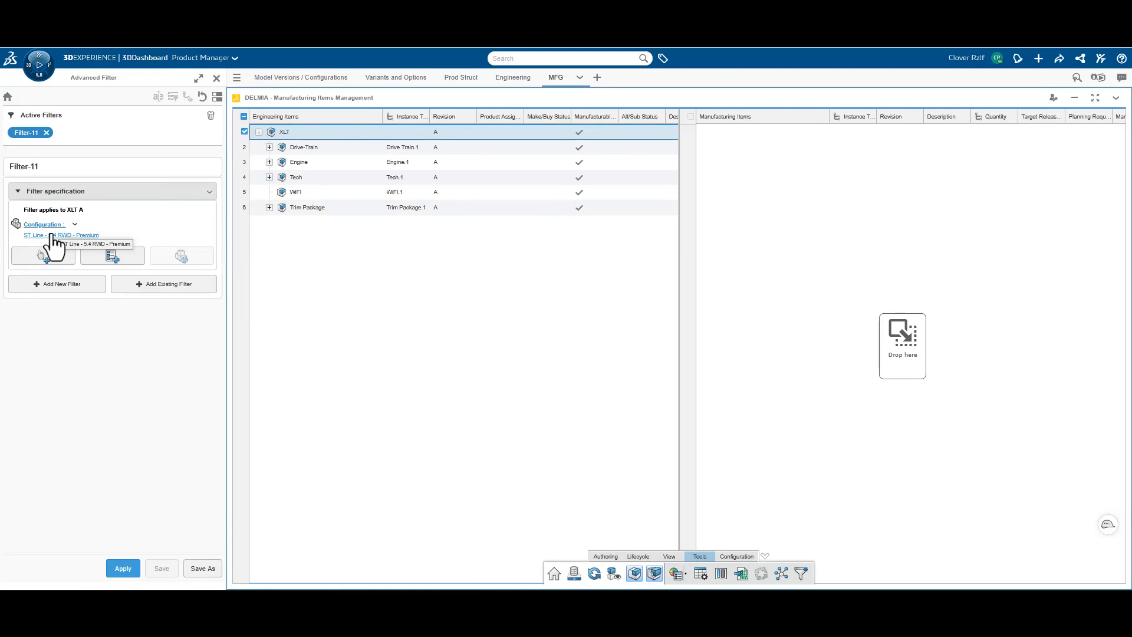
{"action": "left_click", "coordinate": [50, 235]}
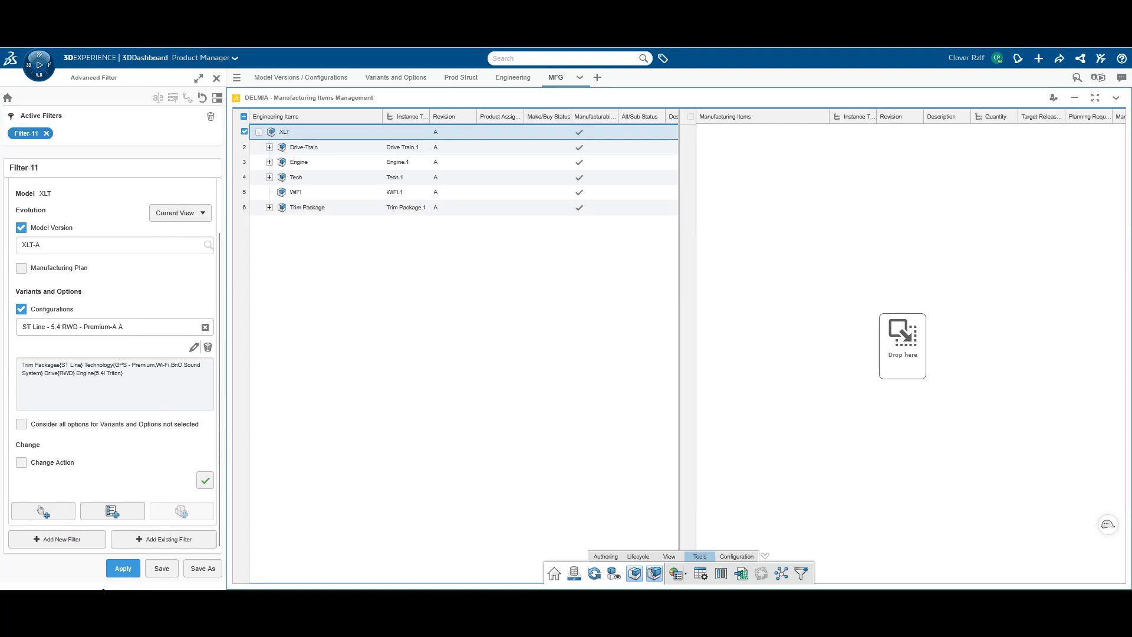
{"action": "left_click", "coordinate": [123, 569]}
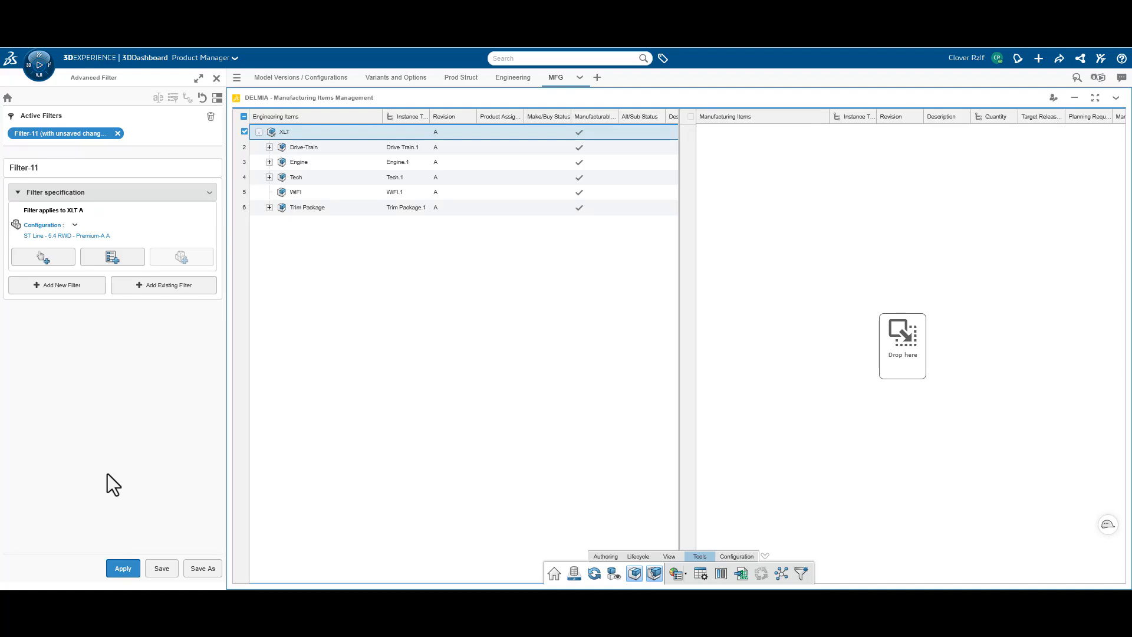
Expand all levels of the filtered XLT engineering structure and close the filter settings
{"action": "right_click", "coordinate": [282, 130]}
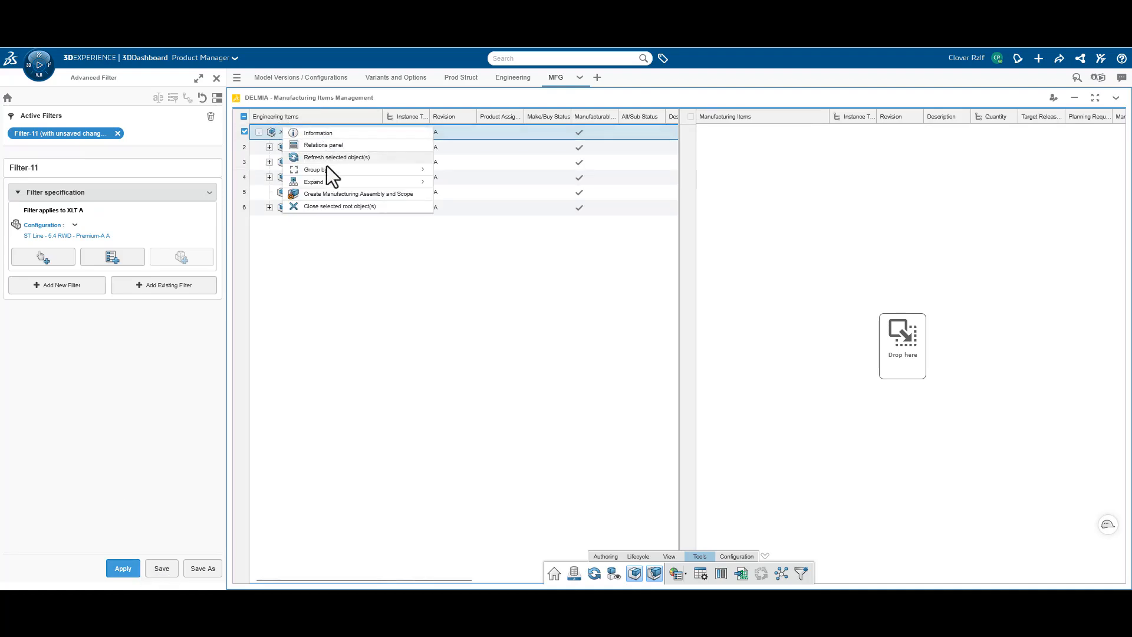
{"action": "mouse_move", "coordinate": [324, 183]}
{"action": "left_click", "coordinate": [470, 186]}
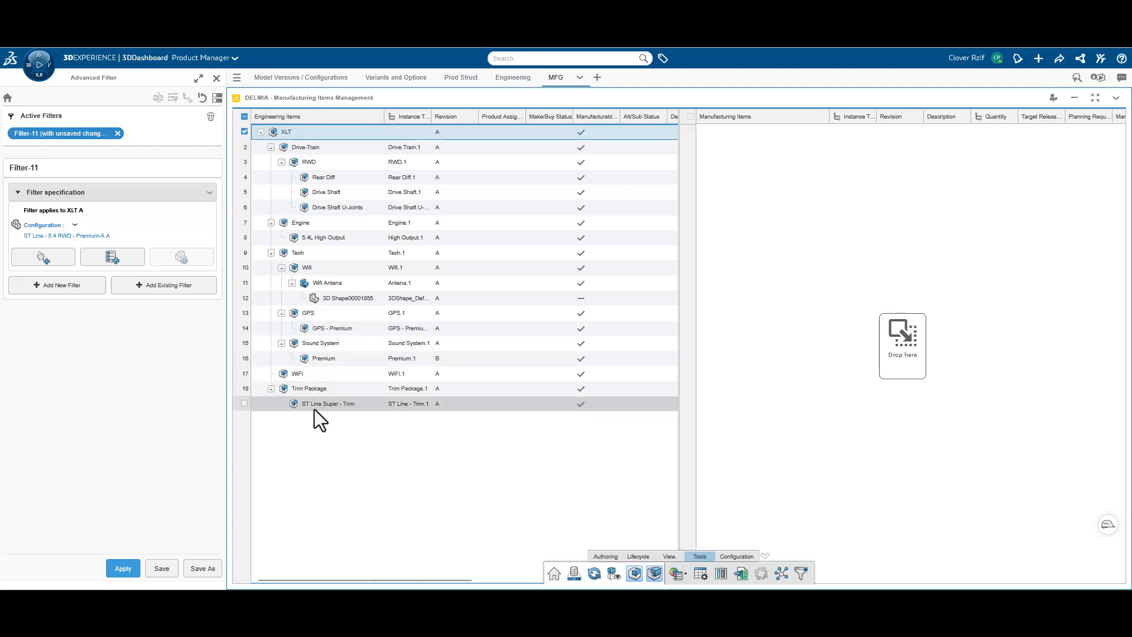
{"action": "left_click", "coordinate": [216, 77]}
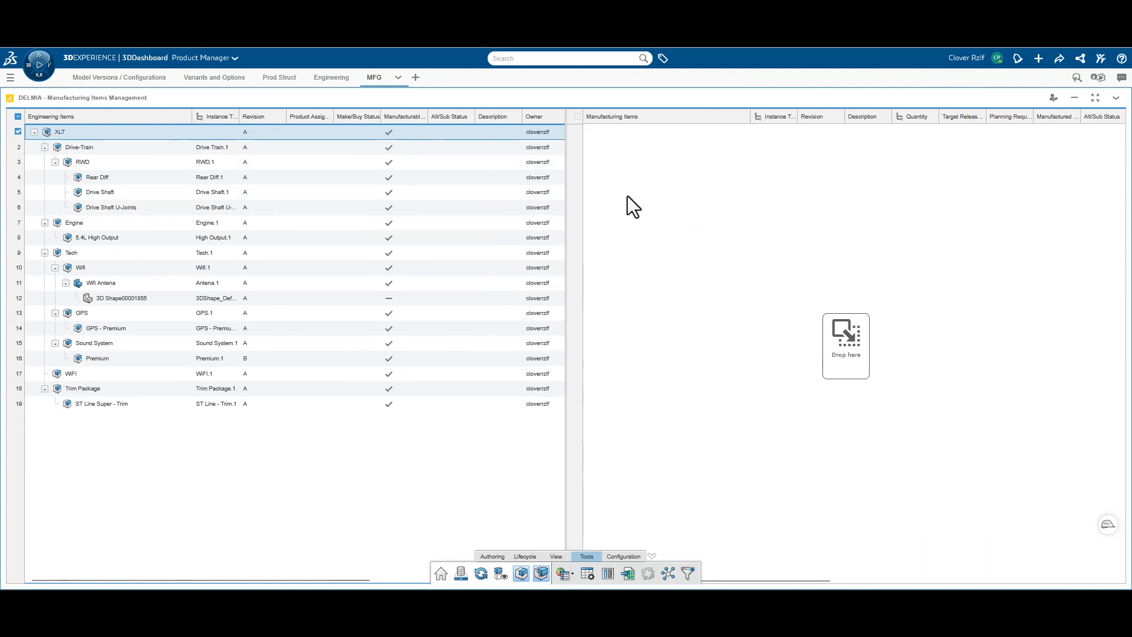
Create a manufacturing assembly titled XLT with a scope link to the XLT engineering item, saved as In Work
{"action": "right_click", "coordinate": [90, 130]}
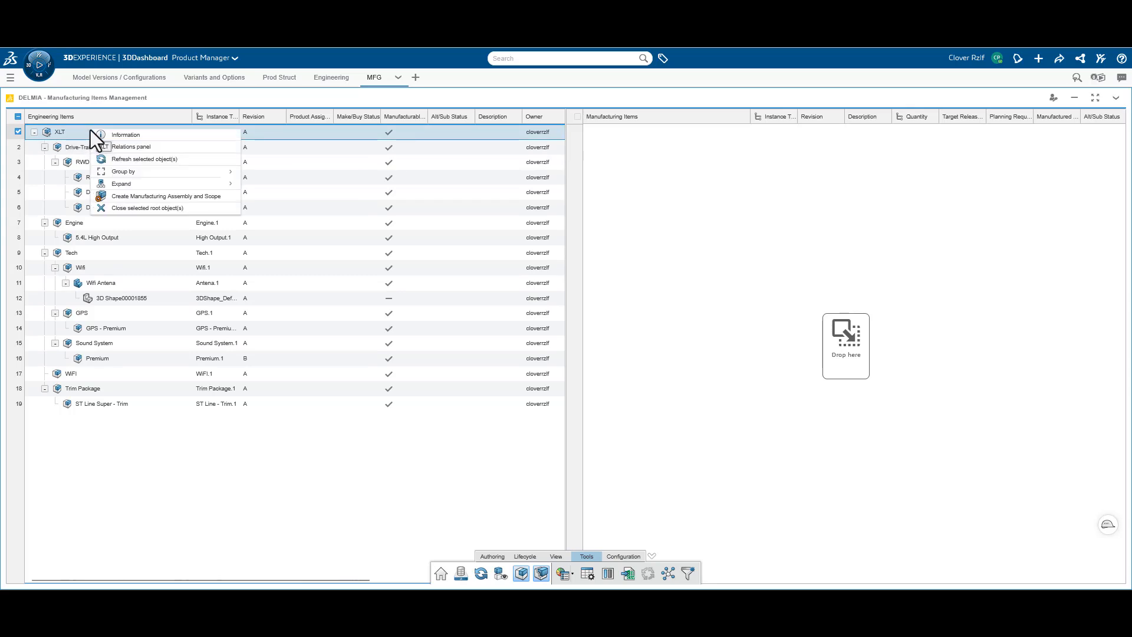
{"action": "left_click", "coordinate": [495, 558]}
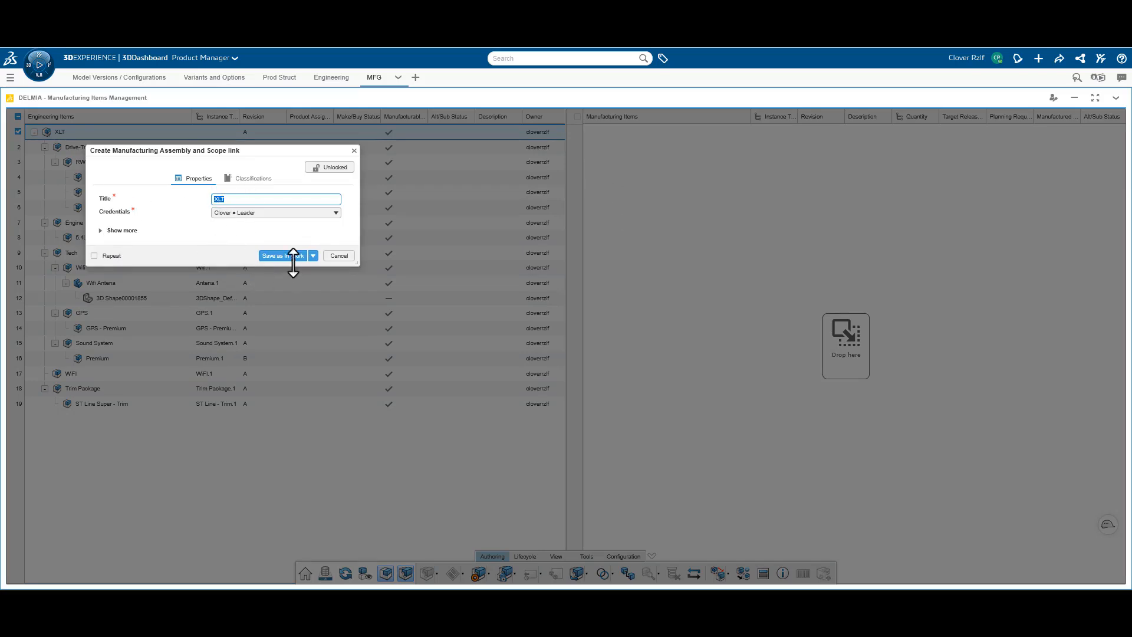
{"action": "left_click", "coordinate": [292, 257]}
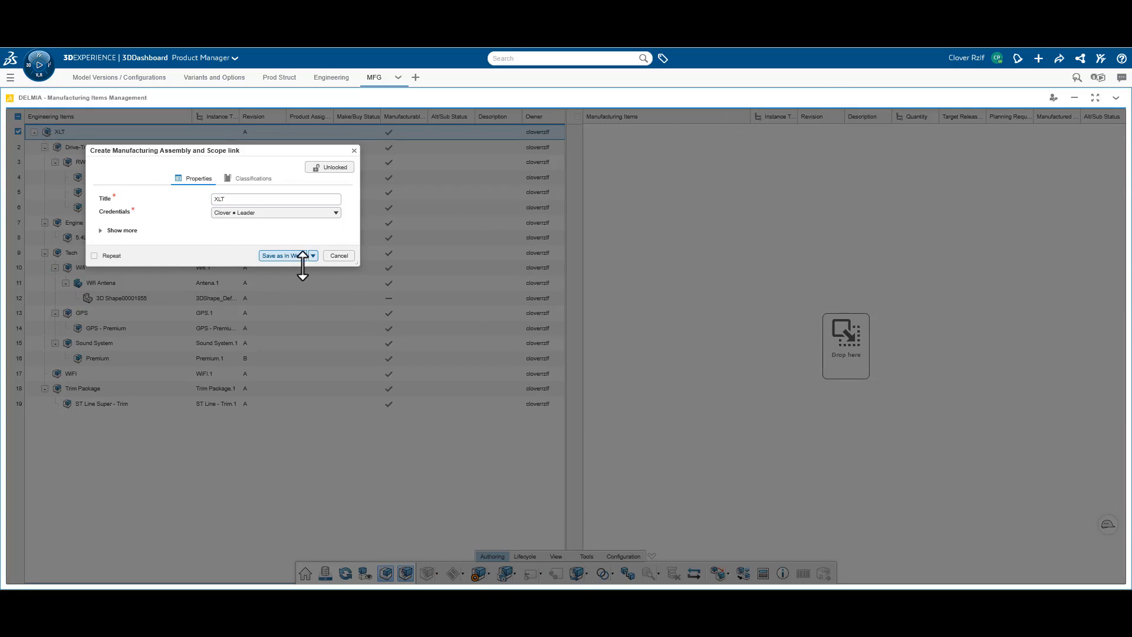
{"action": "left_click", "coordinate": [274, 258]}
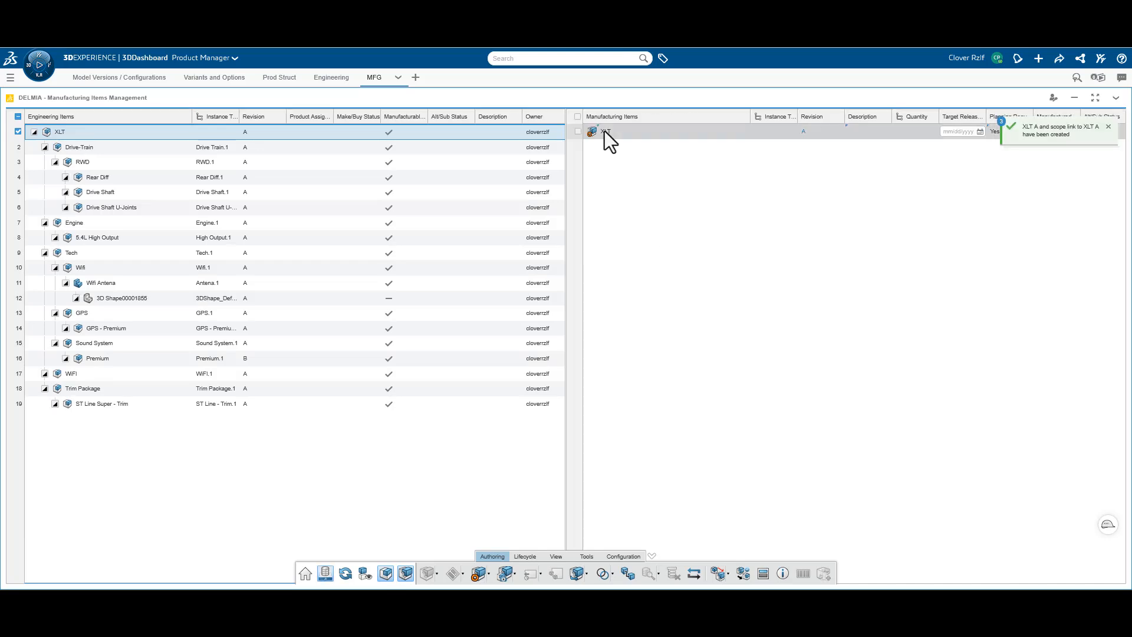
Create a manufacturing assembly titled MFG Drive Train under the XLT manufacturing item
{"action": "left_click", "coordinate": [607, 132]}
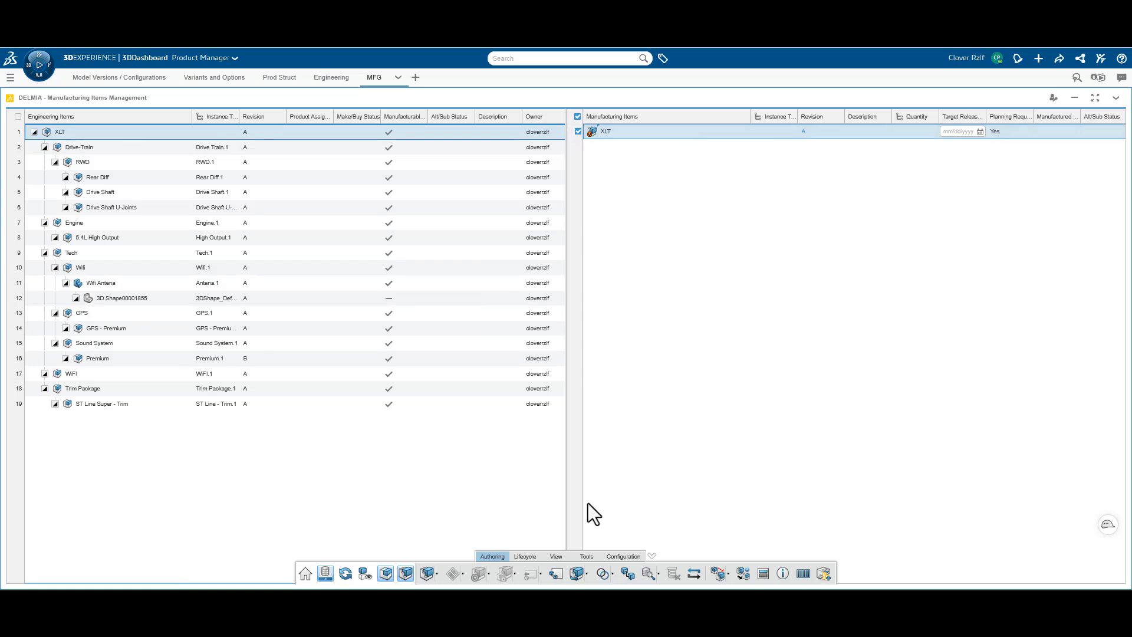
{"action": "left_click", "coordinate": [435, 574]}
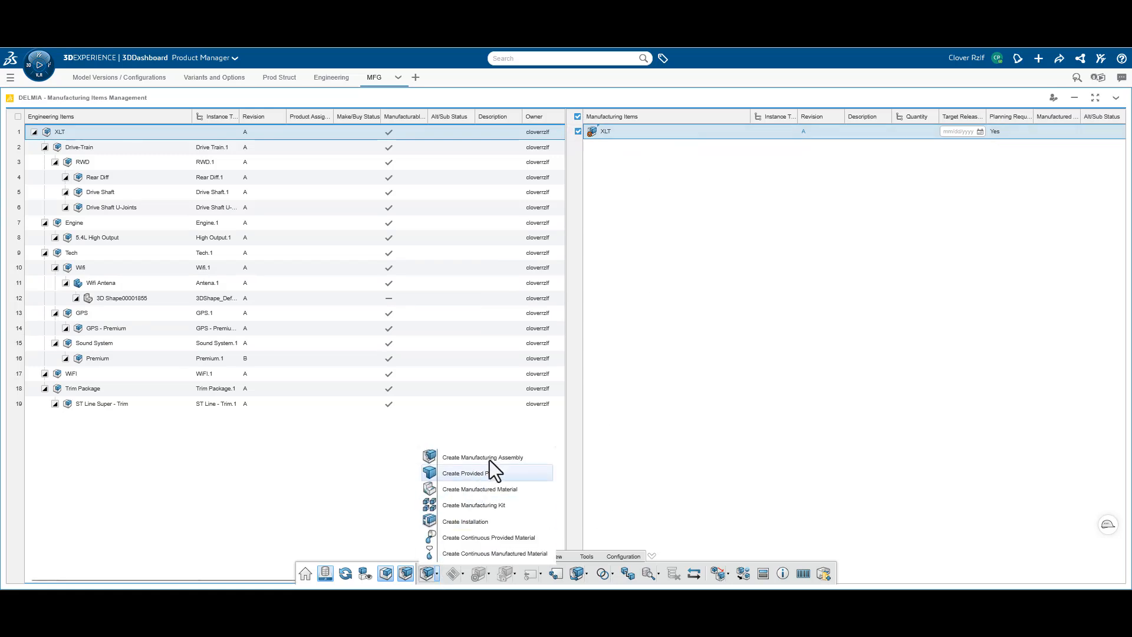
{"action": "left_click", "coordinate": [493, 458]}
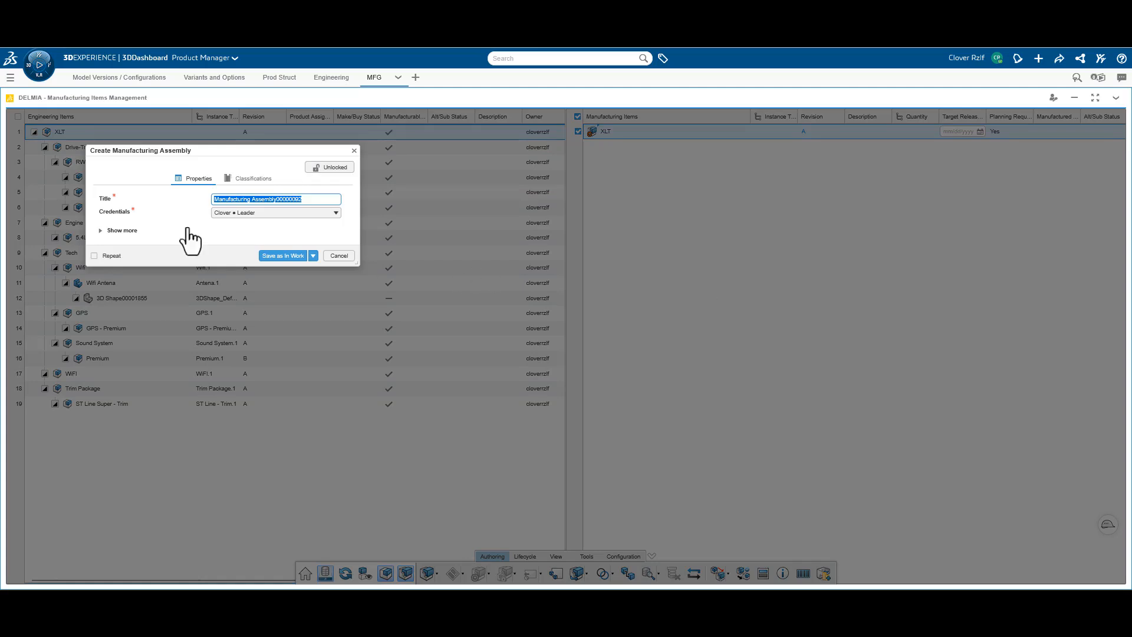
{"action": "left_click_drag", "start_coordinate": [248, 154], "coordinate": [862, 210]}
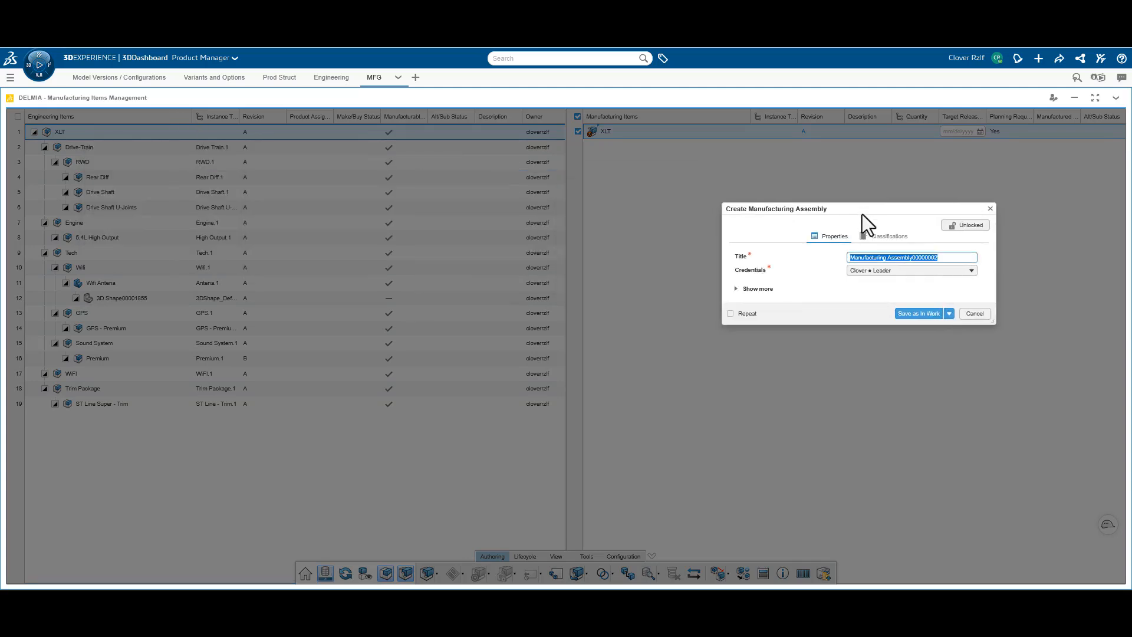
{"action": "type", "text": "Drive Tr"}
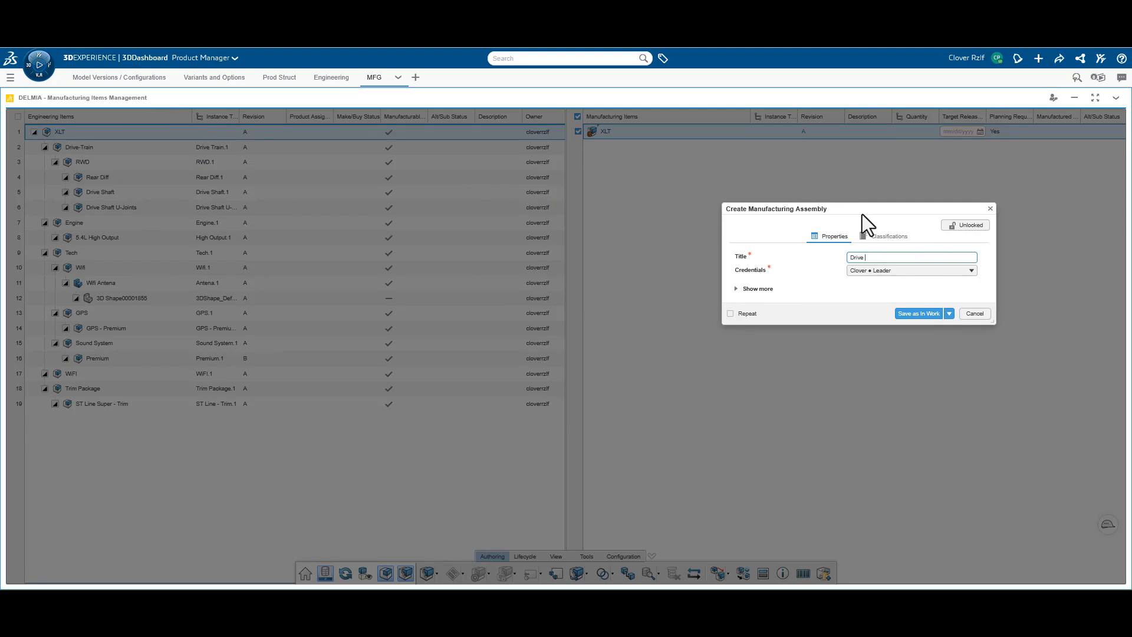
{"action": "type", "text": "ain"}
{"action": "key", "text": "Home"}
{"action": "type", "text": "MFG"}
{"action": "key", "text": "Return"}
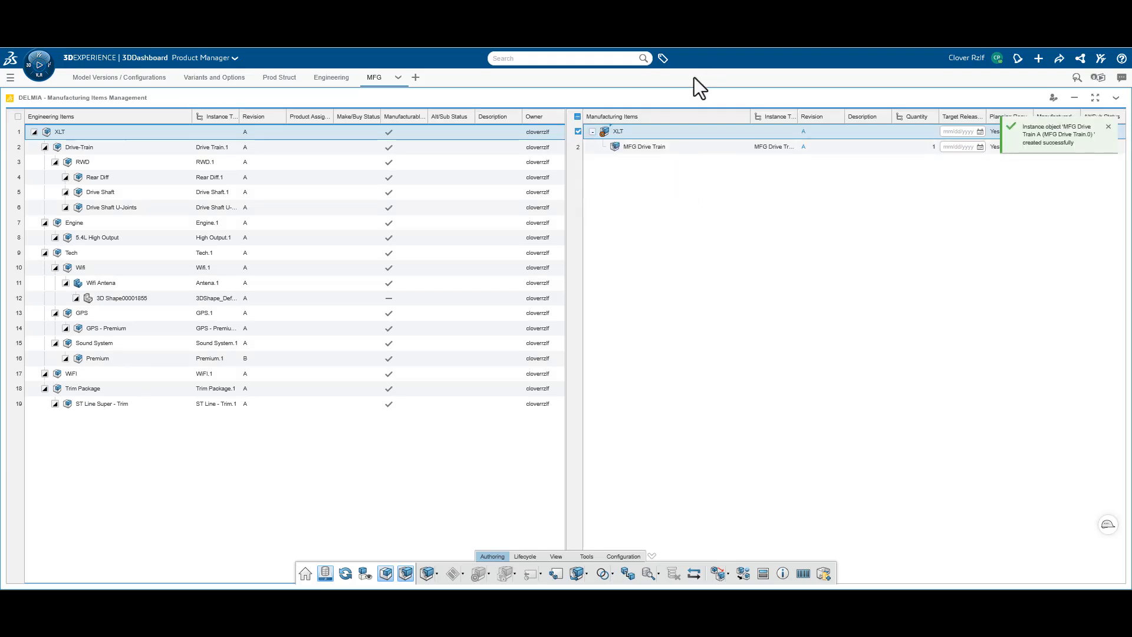
Try to assign the Rear Diff engineering item to the MFG Drive Train assembly
{"action": "left_click", "coordinate": [654, 147]}
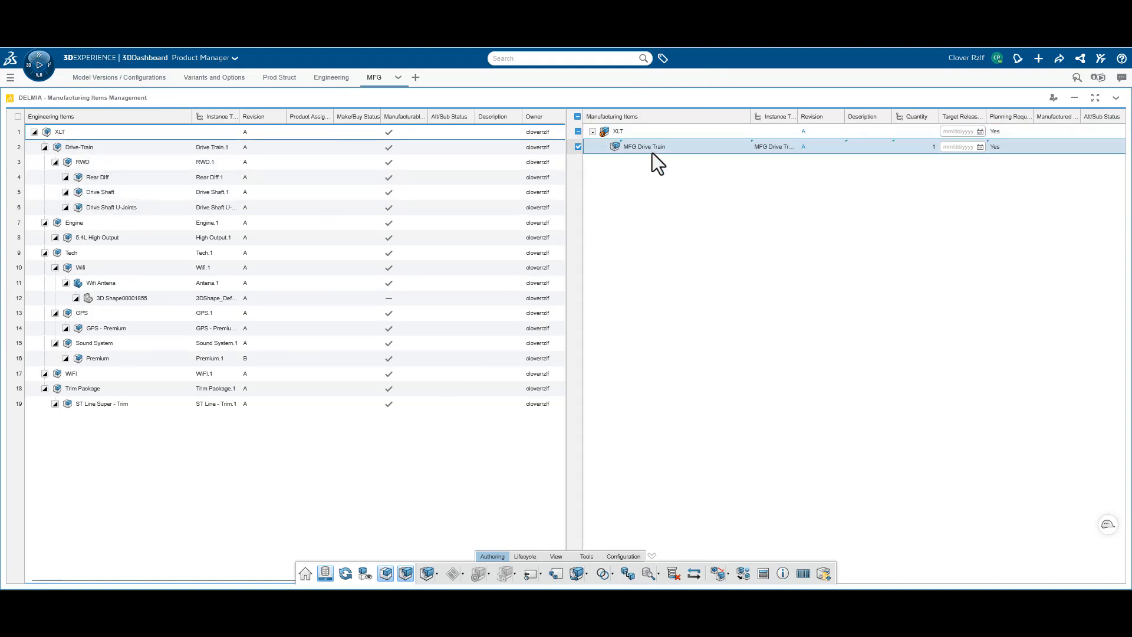
{"action": "left_click", "coordinate": [130, 176]}
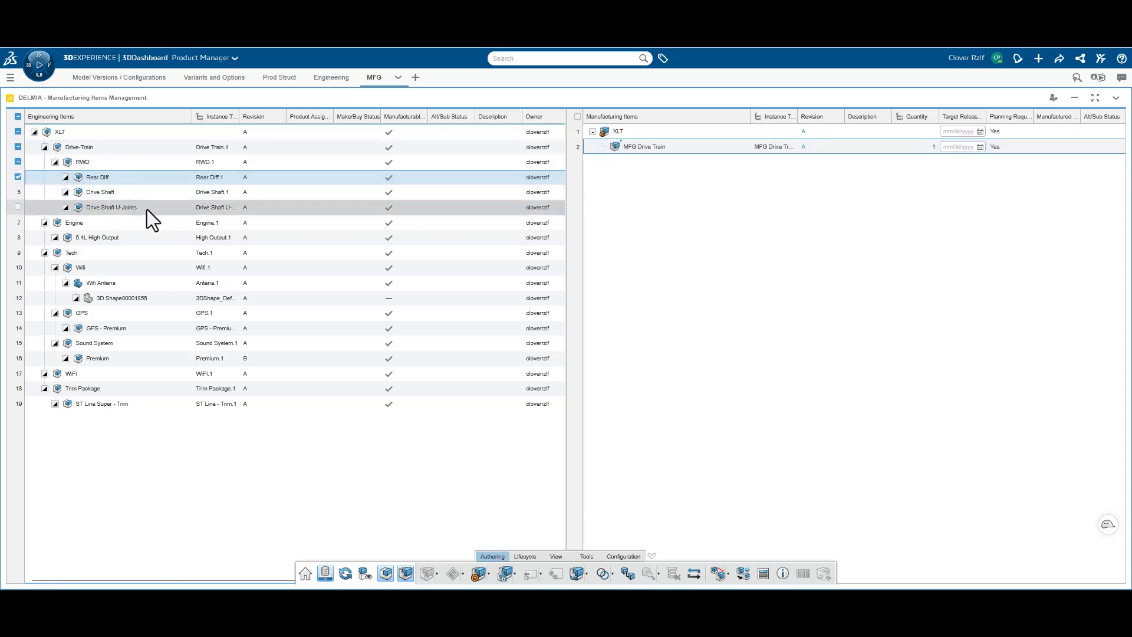
{"action": "left_click_drag", "start_coordinate": [134, 180], "coordinate": [658, 153]}
Assign the Drive Shaft and Drive Shaft U-Joints engineering items to the MFG Drive Train assembly
{"action": "left_click", "coordinate": [83, 191]}
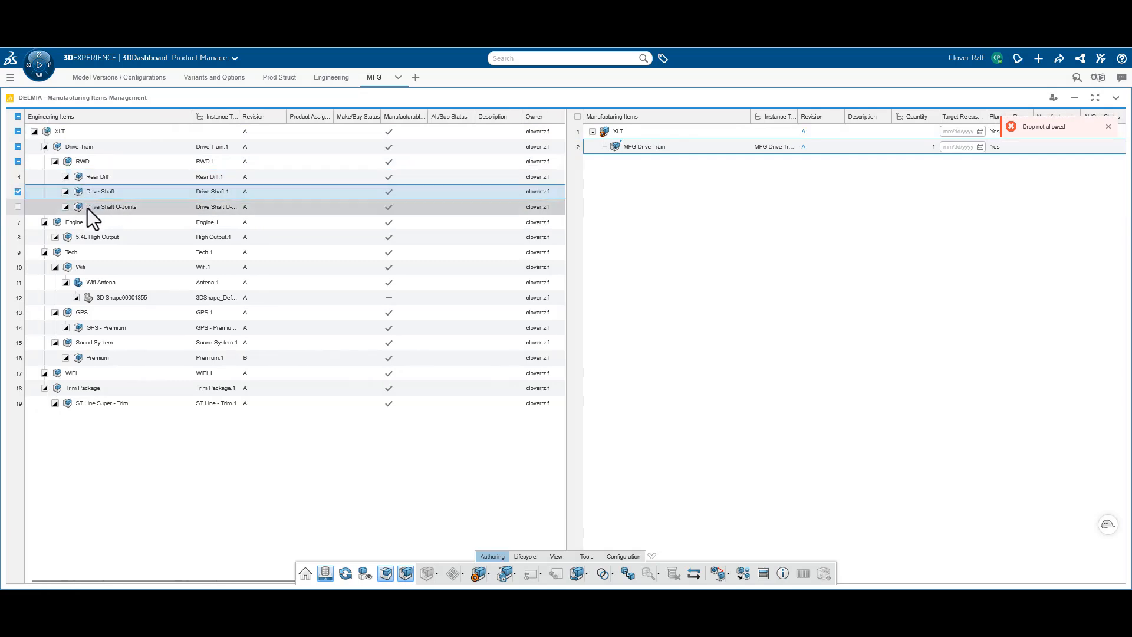
{"action": "left_click", "coordinate": [106, 207], "text": "ctrl"}
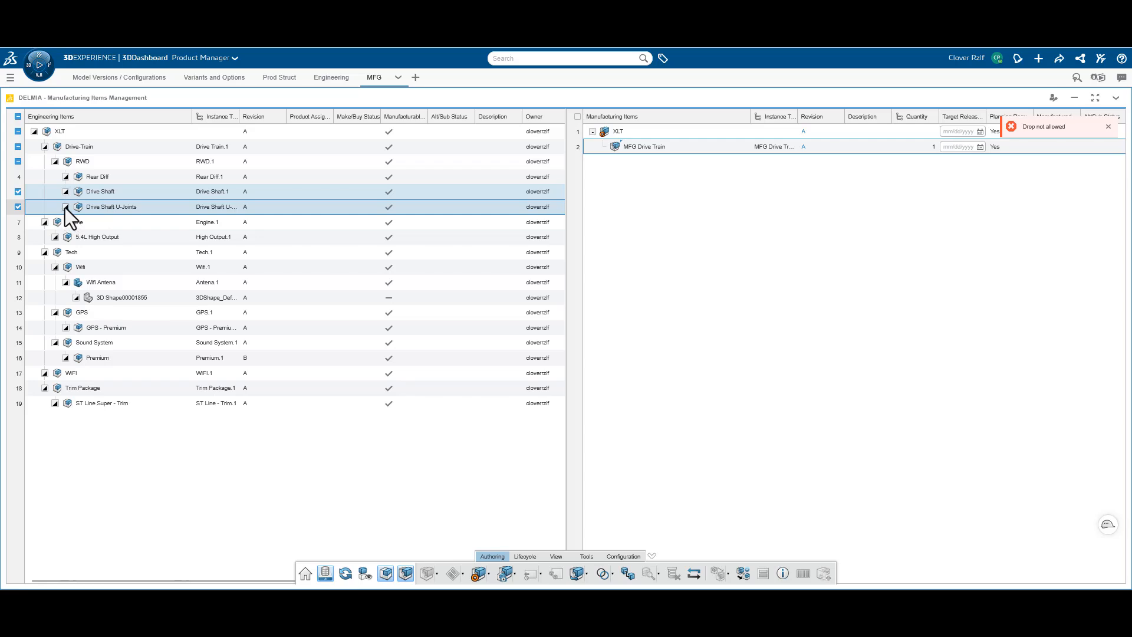
{"action": "left_click_drag", "start_coordinate": [108, 196], "coordinate": [651, 148]}
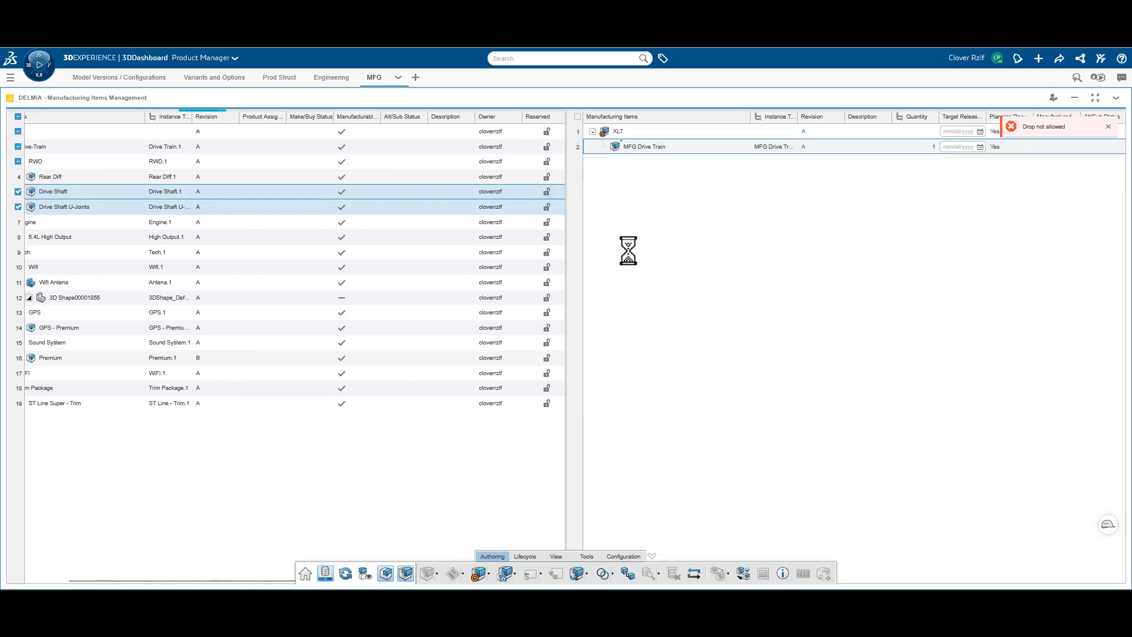
{"action": "left_click", "coordinate": [1108, 126]}
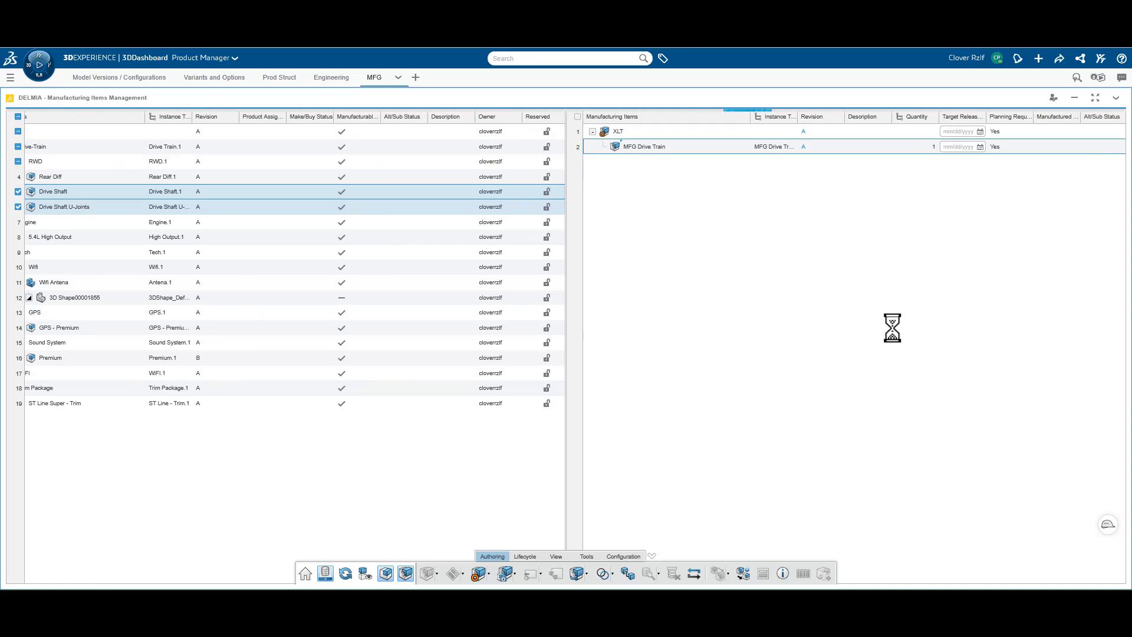
Create a manufacturing assembly titled Rear Axle under the XLT manufacturing item
{"action": "left_click", "coordinate": [624, 131]}
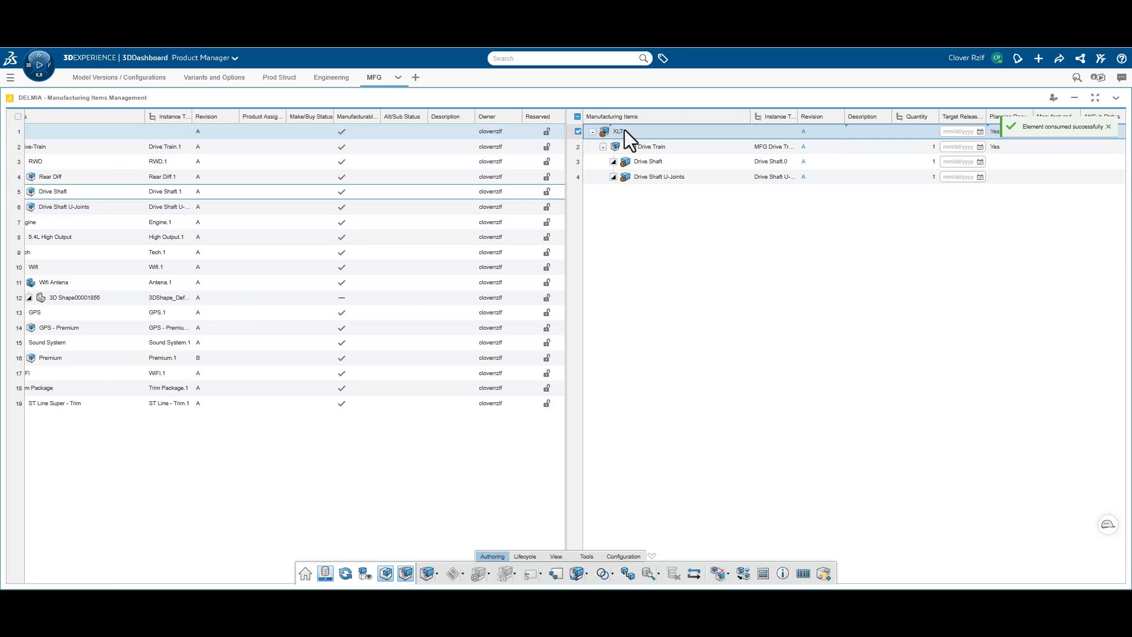
{"action": "left_click", "coordinate": [401, 574]}
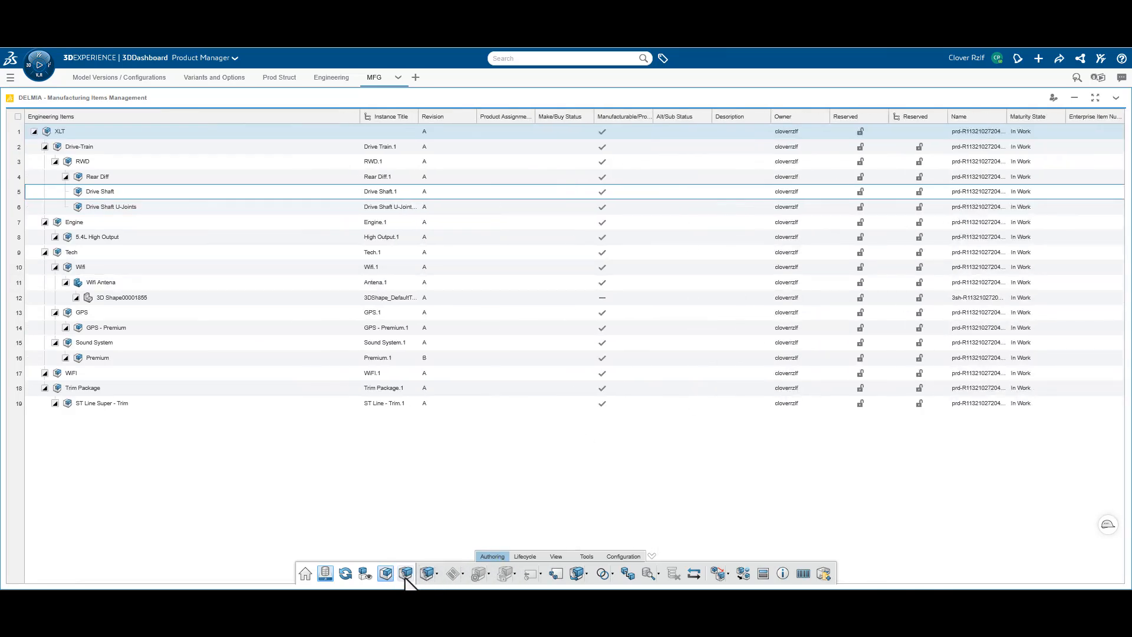
{"action": "left_click", "coordinate": [406, 575]}
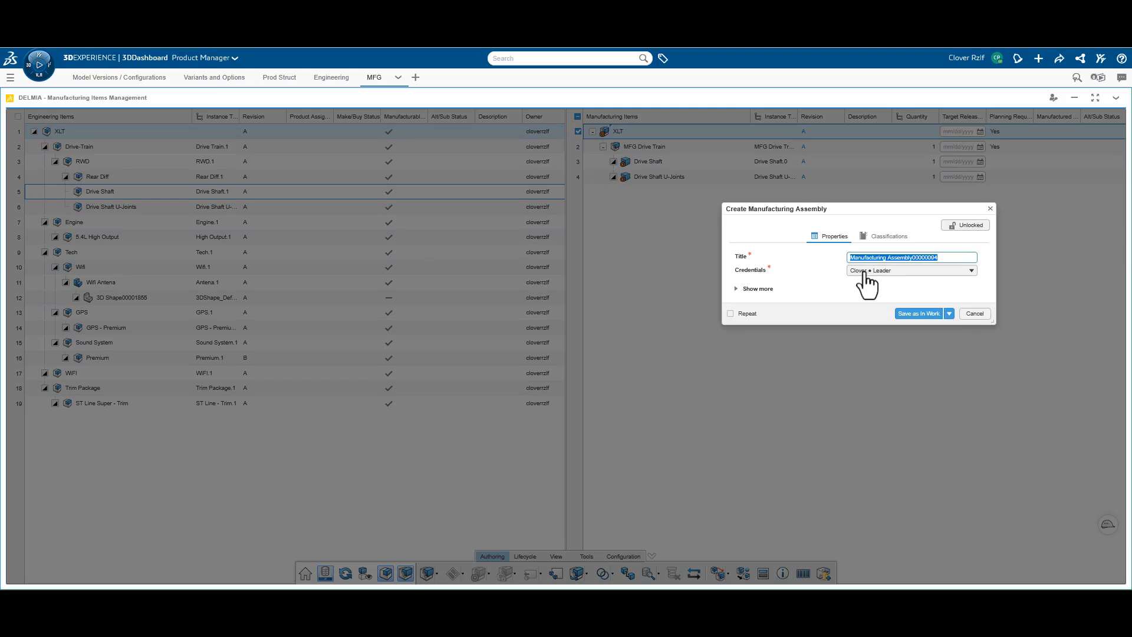
{"action": "type", "text": "Rear Axle"}
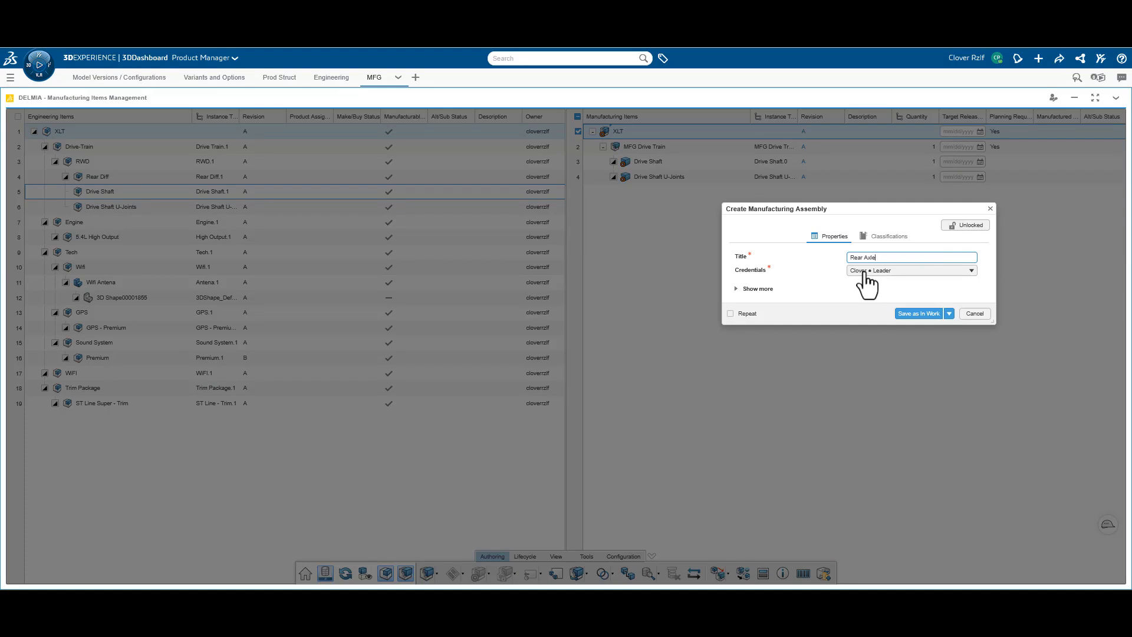
{"action": "key", "text": "Return"}
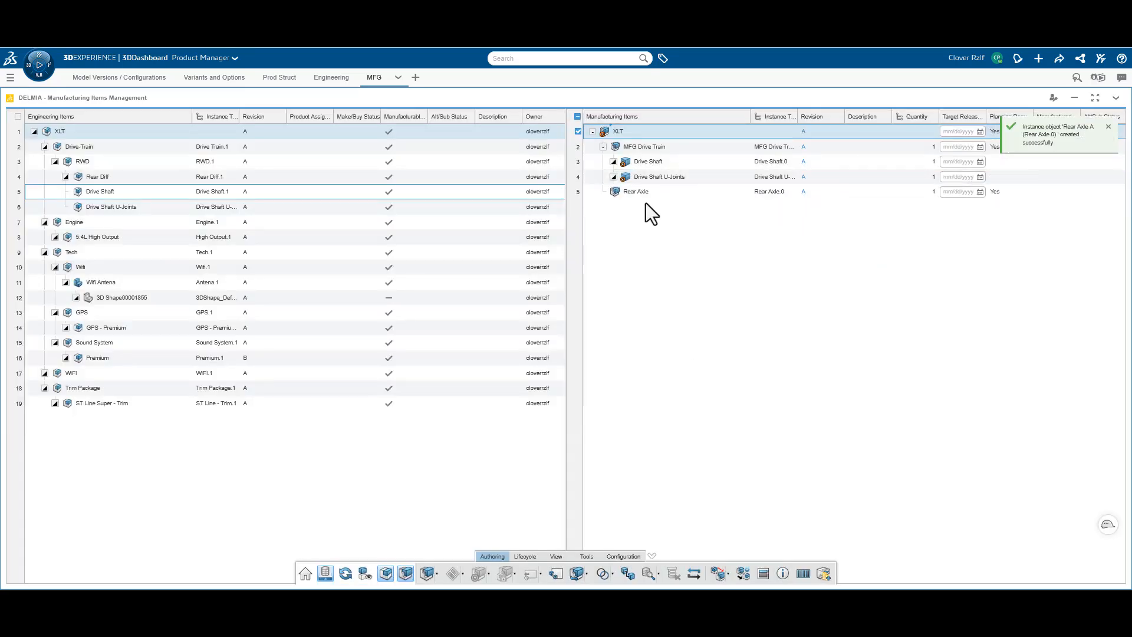
Assign the Rear Diff engineering item to the Rear Axle manufacturing assembly
{"action": "left_click", "coordinate": [646, 196]}
{"action": "left_click", "coordinate": [99, 177]}
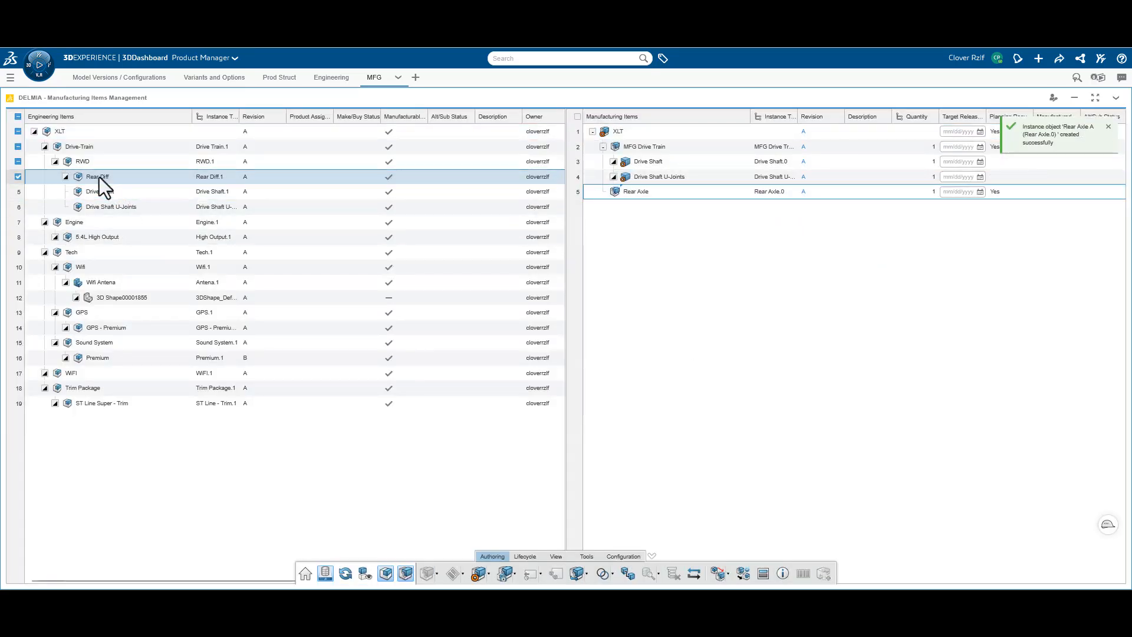
{"action": "left_click_drag", "start_coordinate": [91, 178], "coordinate": [619, 195]}
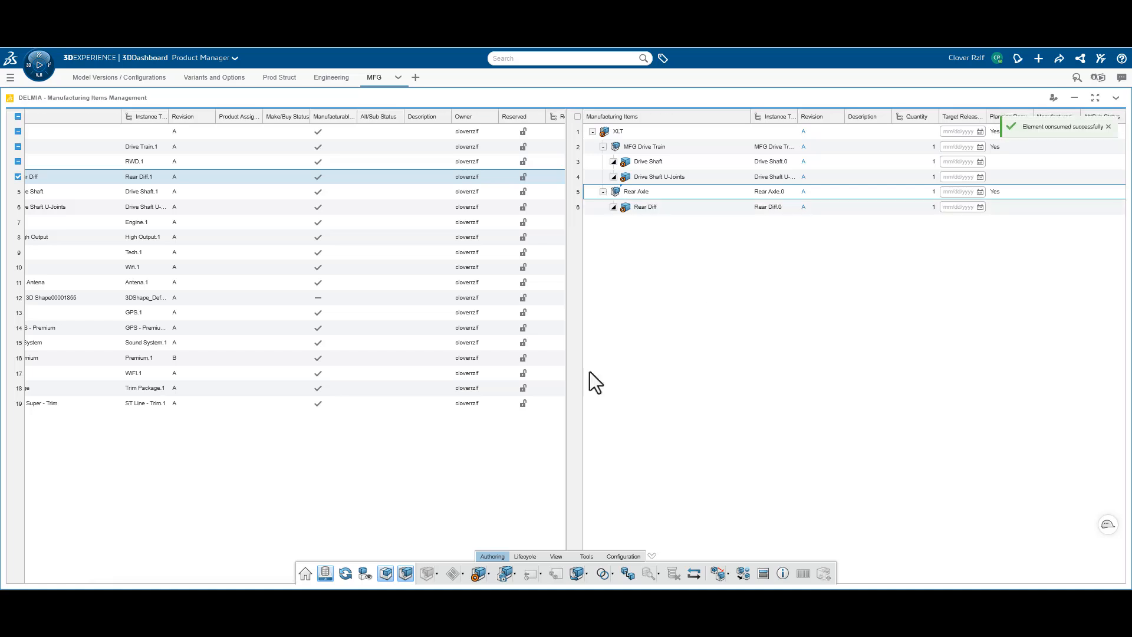
{"action": "left_click_drag", "start_coordinate": [209, 581], "coordinate": [116, 577]}
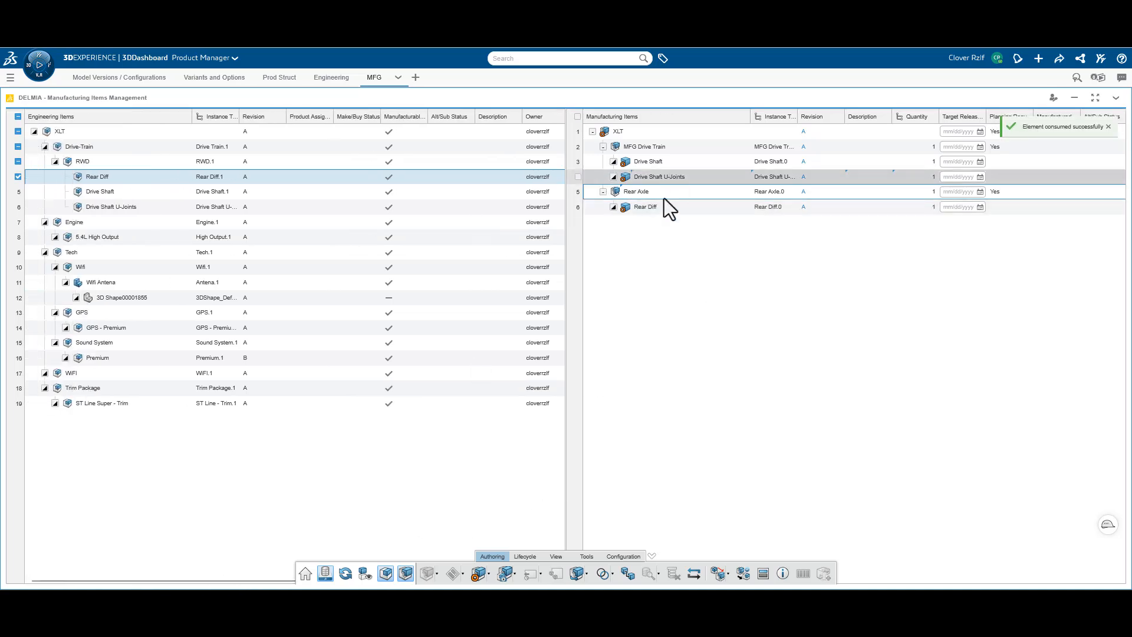
Display the B.I. Essentials assignment status for the XLT engineering items
{"action": "left_click", "coordinate": [556, 556]}
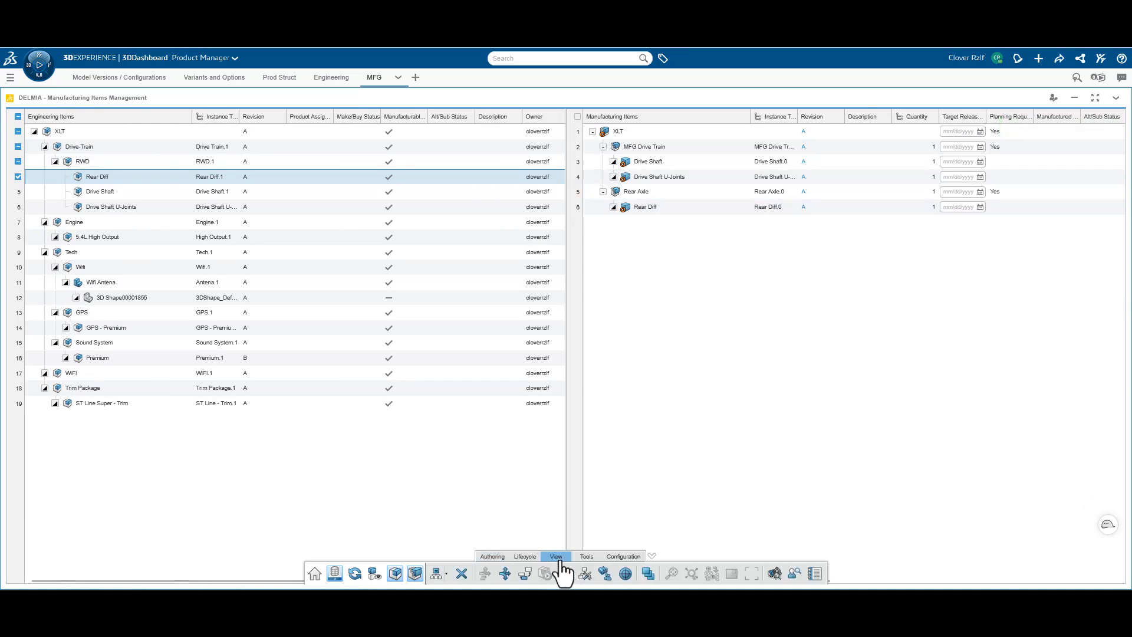
{"action": "left_click", "coordinate": [501, 557]}
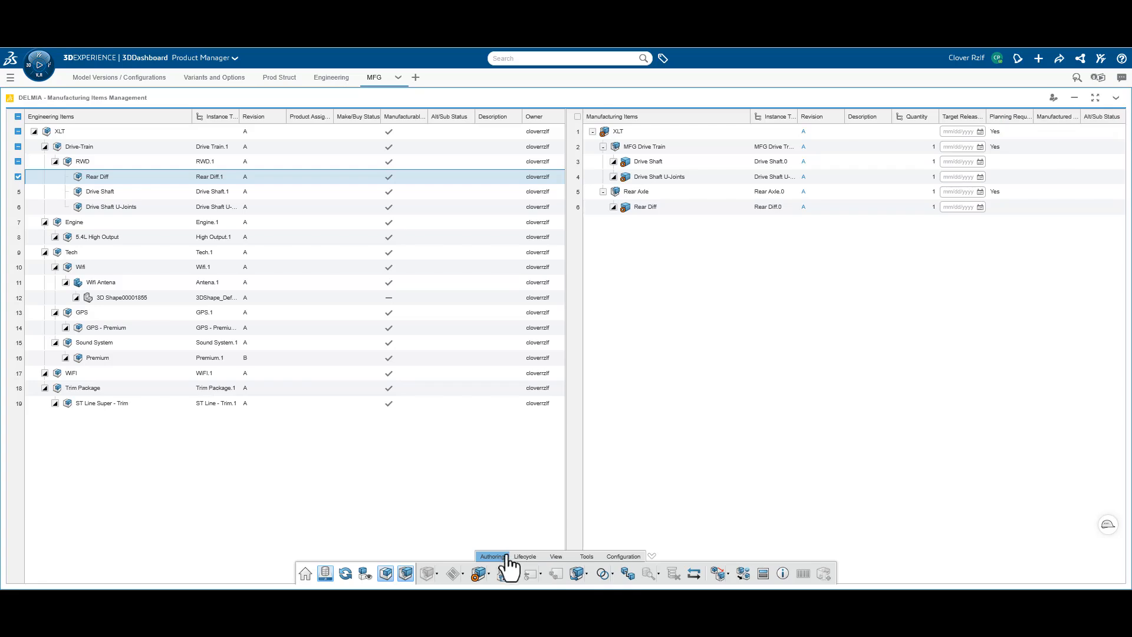
{"action": "left_click", "coordinate": [587, 556]}
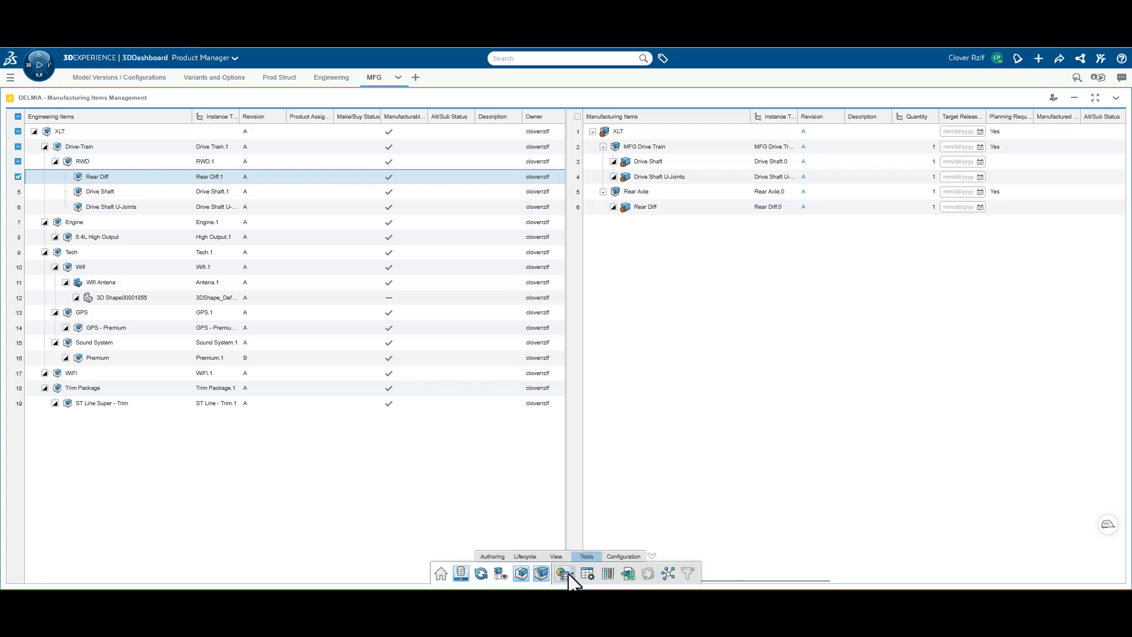
{"action": "left_click", "coordinate": [573, 575]}
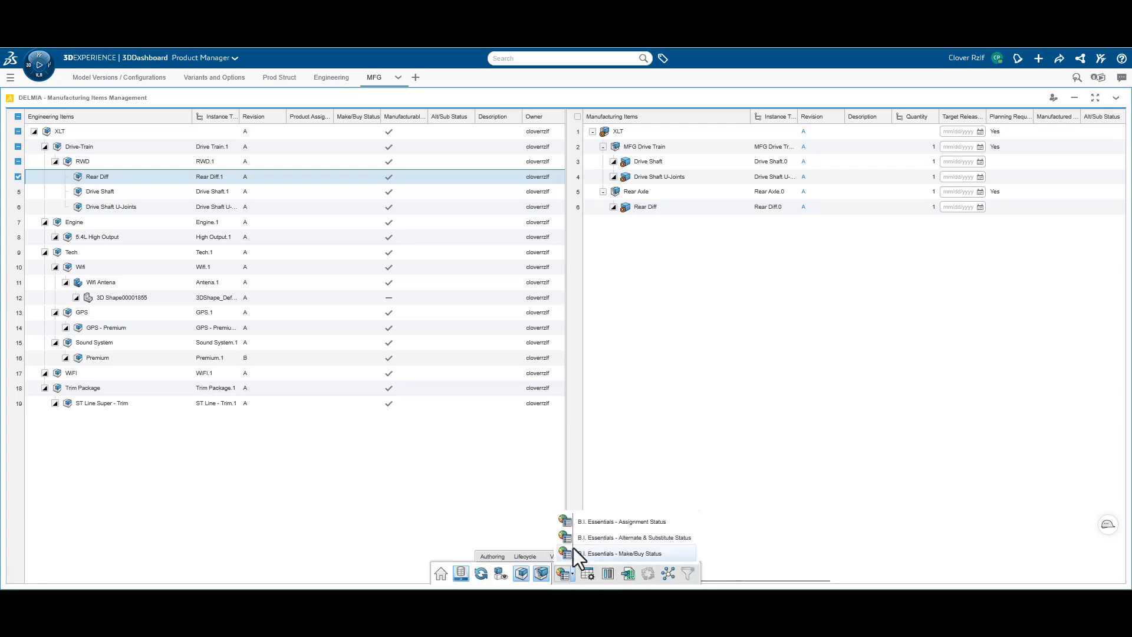
{"action": "left_click", "coordinate": [593, 522]}
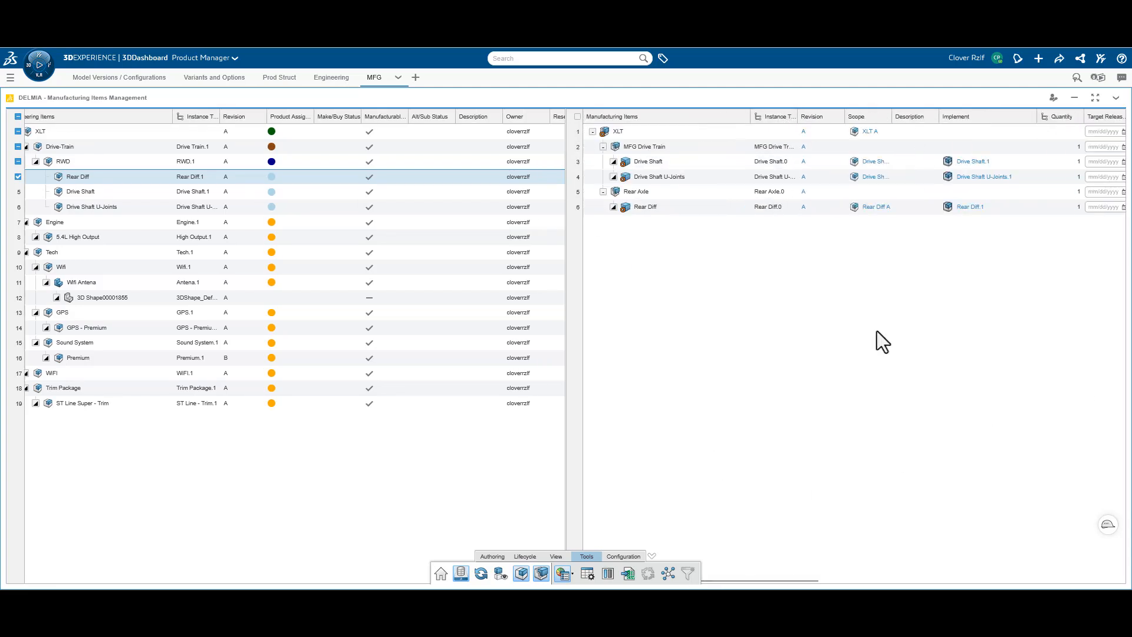
Cross-highlight the engineering items linked to the Drive Shaft and Drive Shaft U-Joints manufacturing items
{"action": "left_click", "coordinate": [628, 165]}
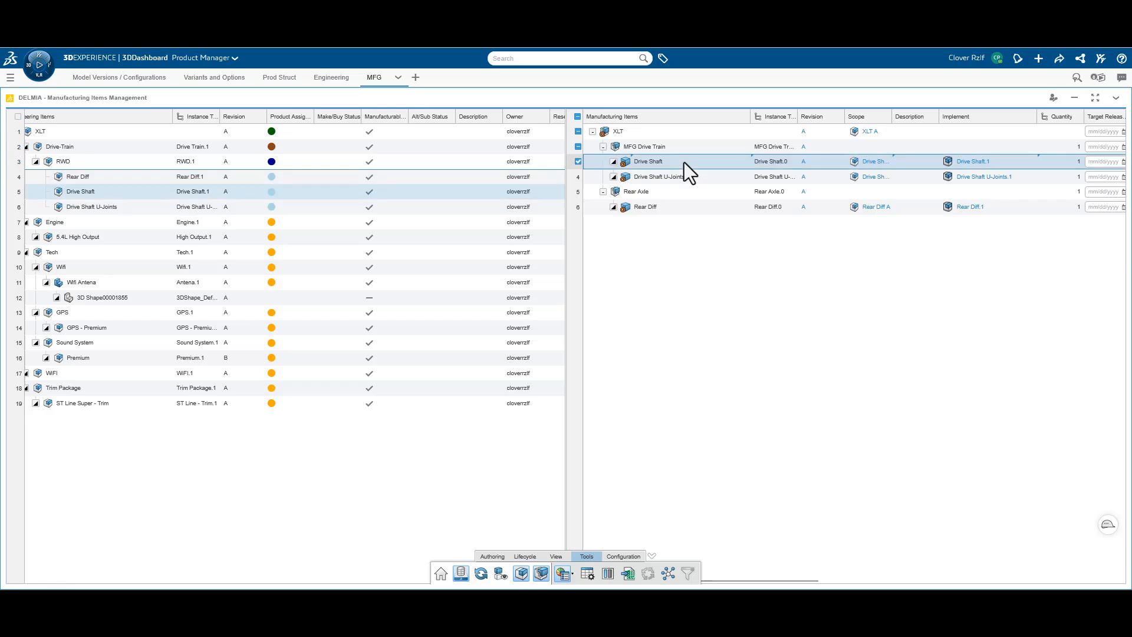
{"action": "left_click", "coordinate": [702, 173]}
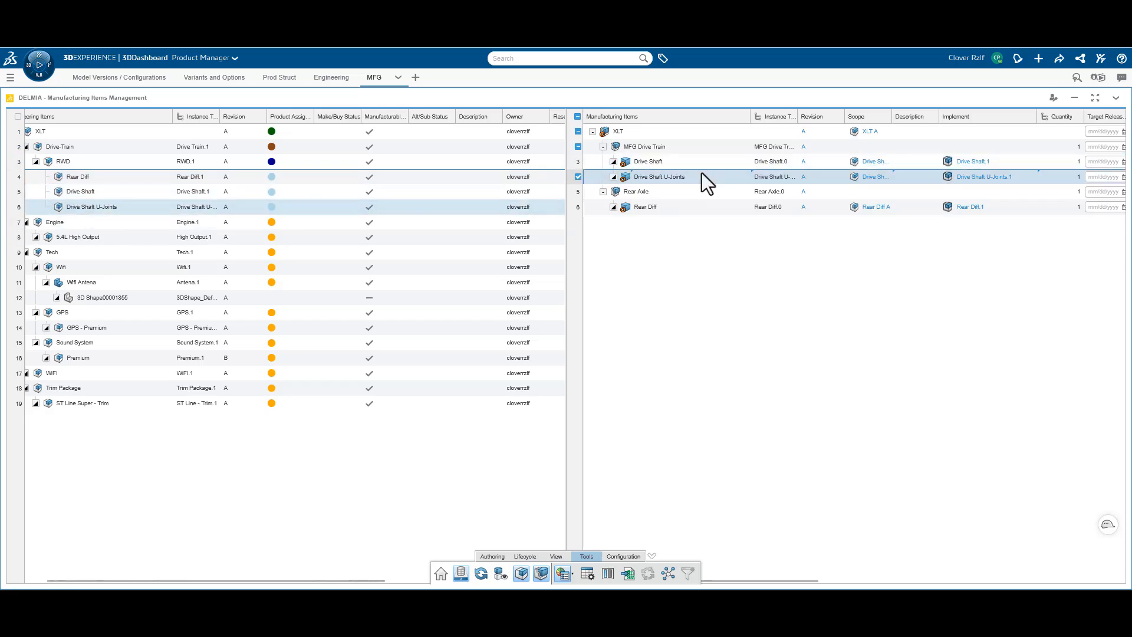
{"action": "left_click", "coordinate": [724, 278]}
Create a manufacturing kit titled Infotainment under the XLT manufacturing item and save it as In Work
{"action": "left_click", "coordinate": [621, 130]}
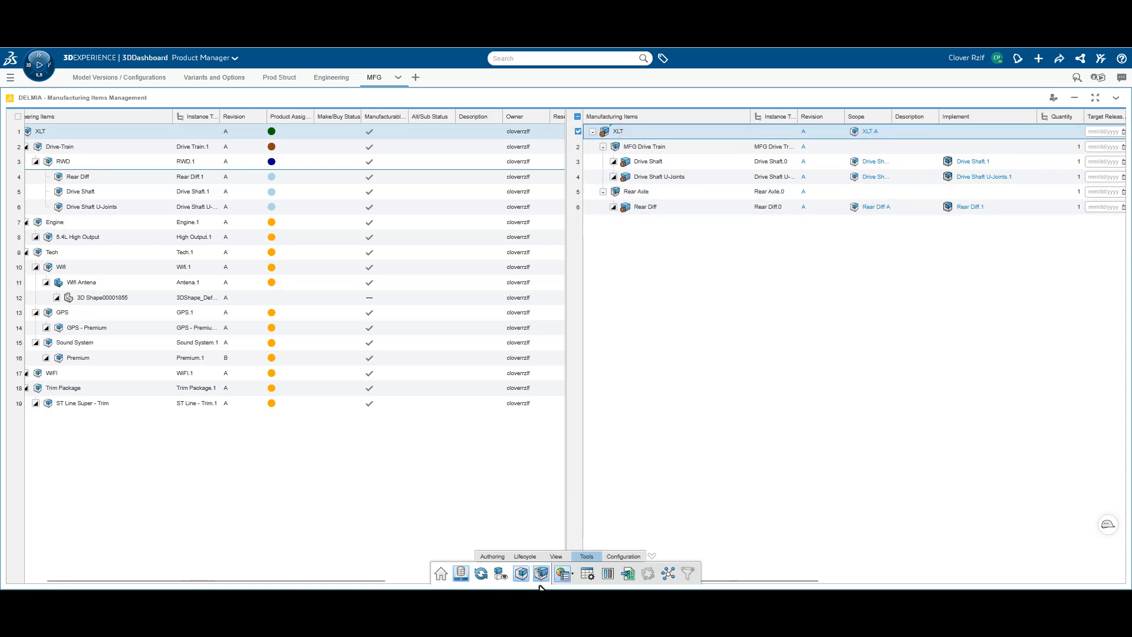
{"action": "left_click", "coordinate": [493, 556]}
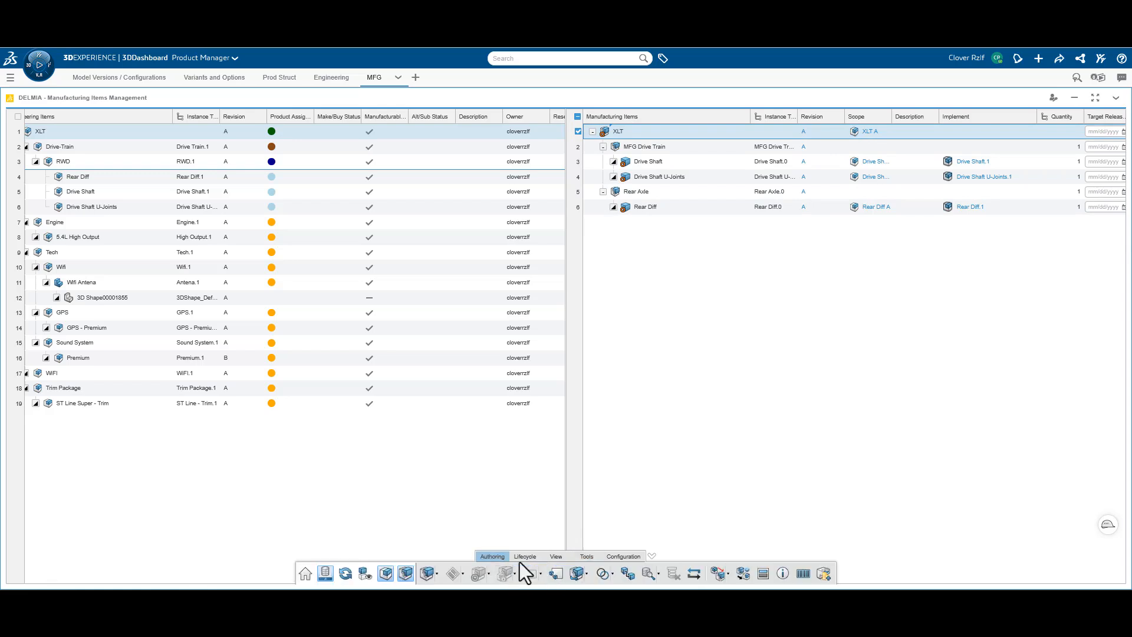
{"action": "left_click", "coordinate": [436, 575]}
{"action": "left_click", "coordinate": [475, 504]}
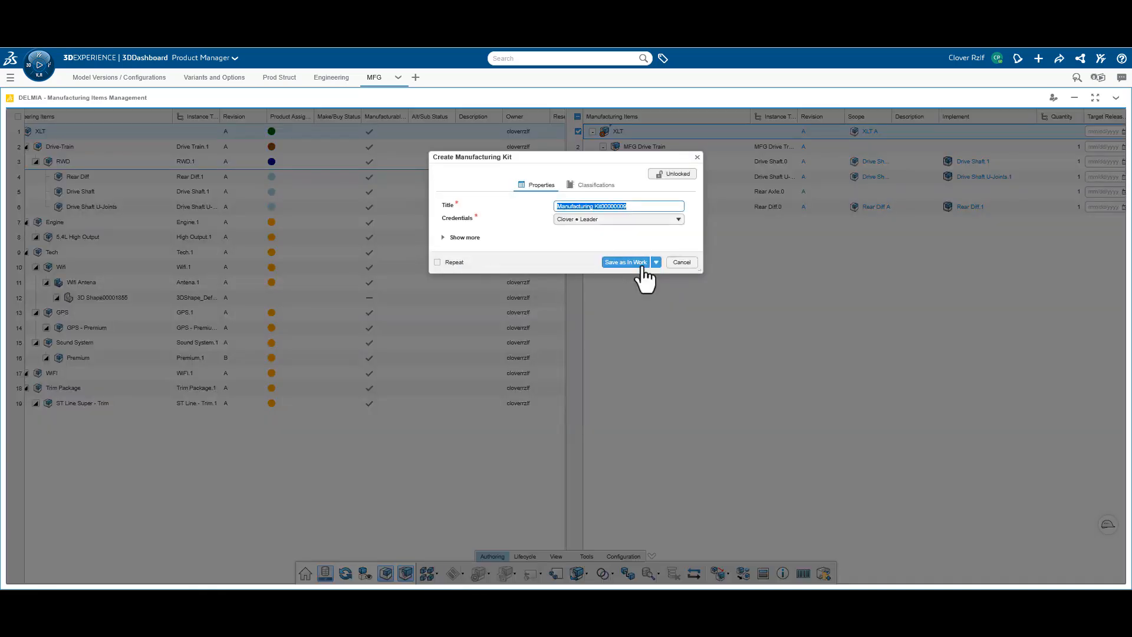
{"action": "key", "text": "BackSpace"}
{"action": "left_click", "coordinate": [643, 269]}
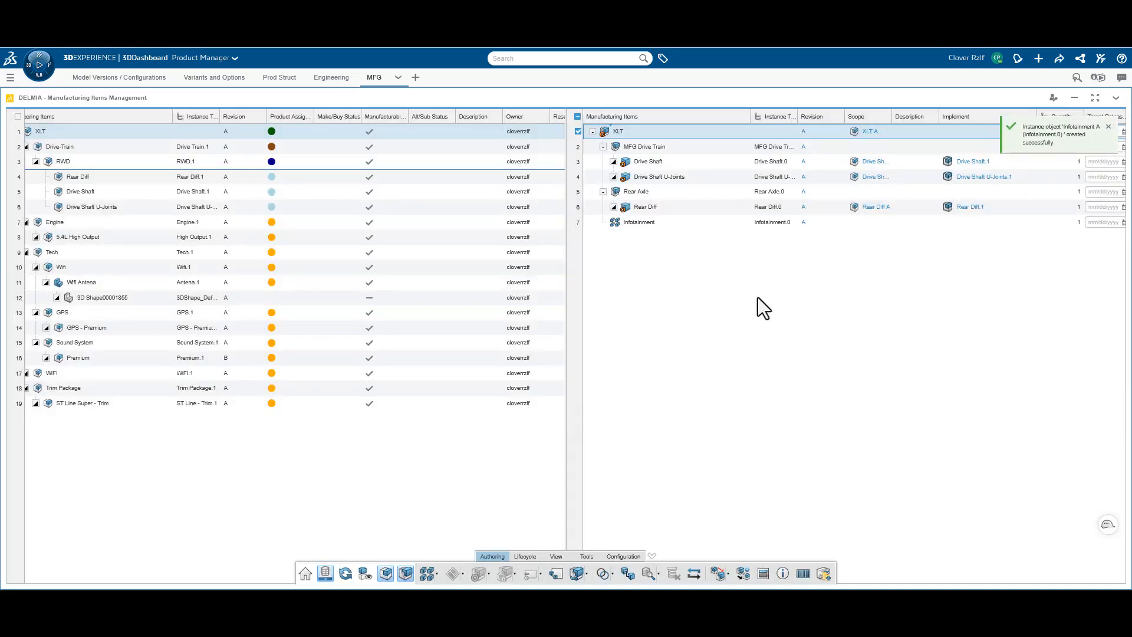
Assign the Wifi, Wifi Antena, GPS - Premium, Sound System and Premium engineering items to the Infotainment kit
{"action": "left_click", "coordinate": [629, 227]}
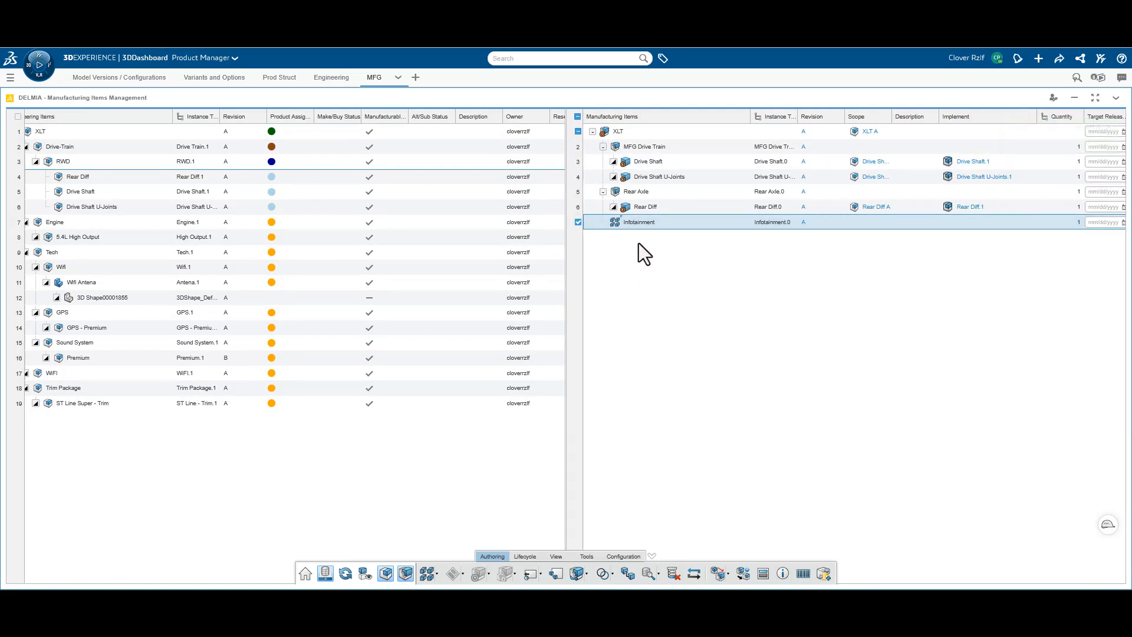
{"action": "left_click", "coordinate": [81, 270]}
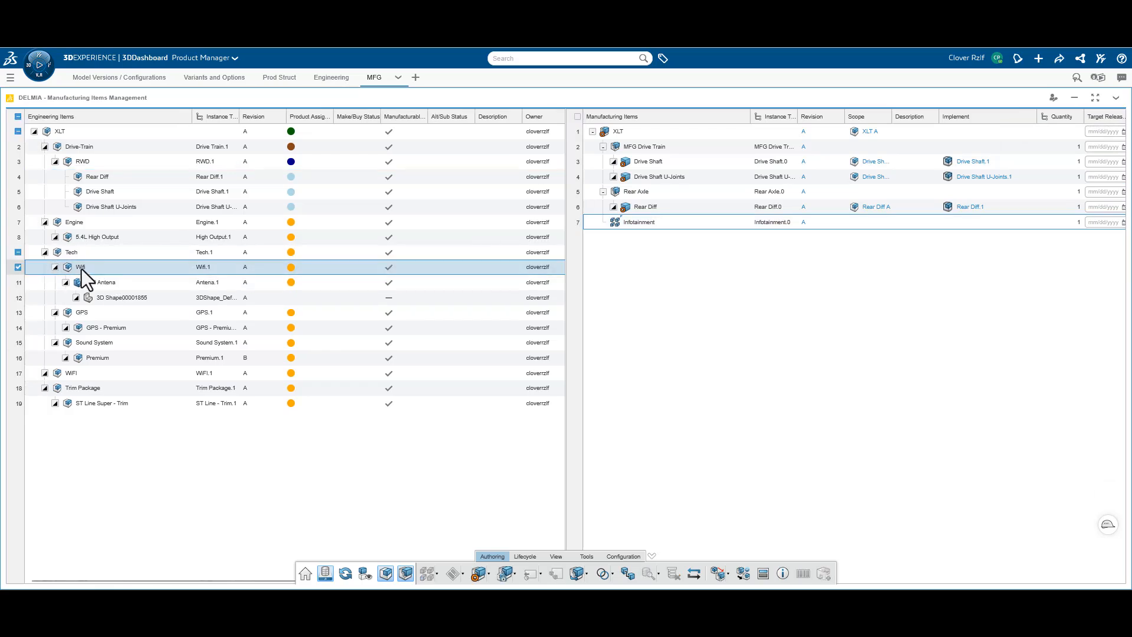
{"action": "left_click", "coordinate": [113, 285], "text": "ctrl"}
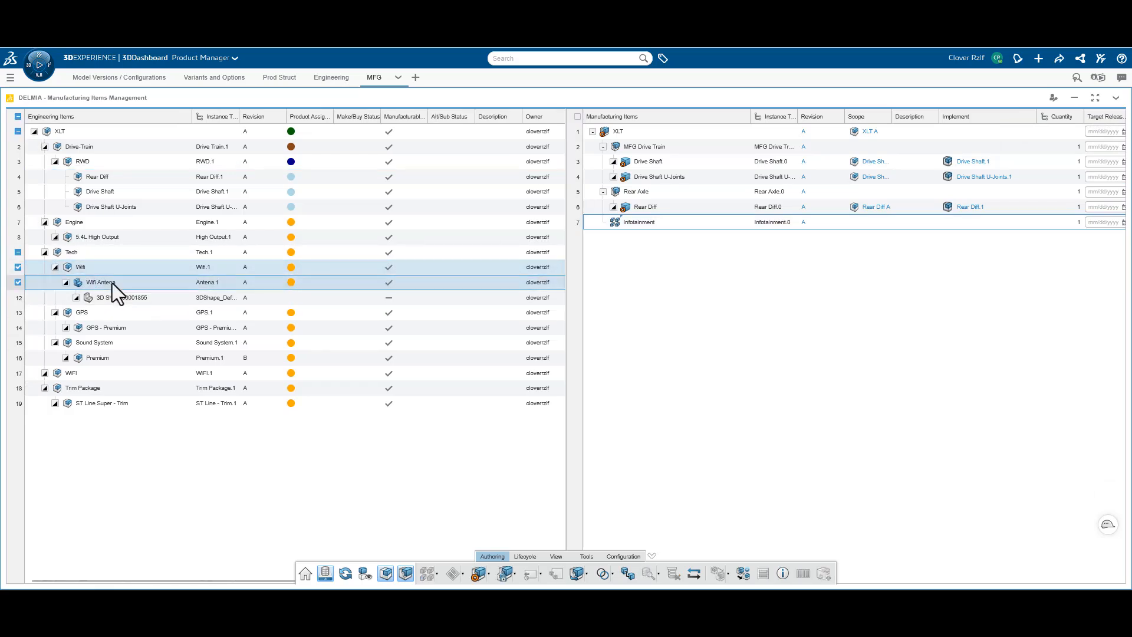
{"action": "left_click", "coordinate": [118, 329], "text": "ctrl"}
{"action": "left_click", "coordinate": [116, 358], "text": "ctrl"}
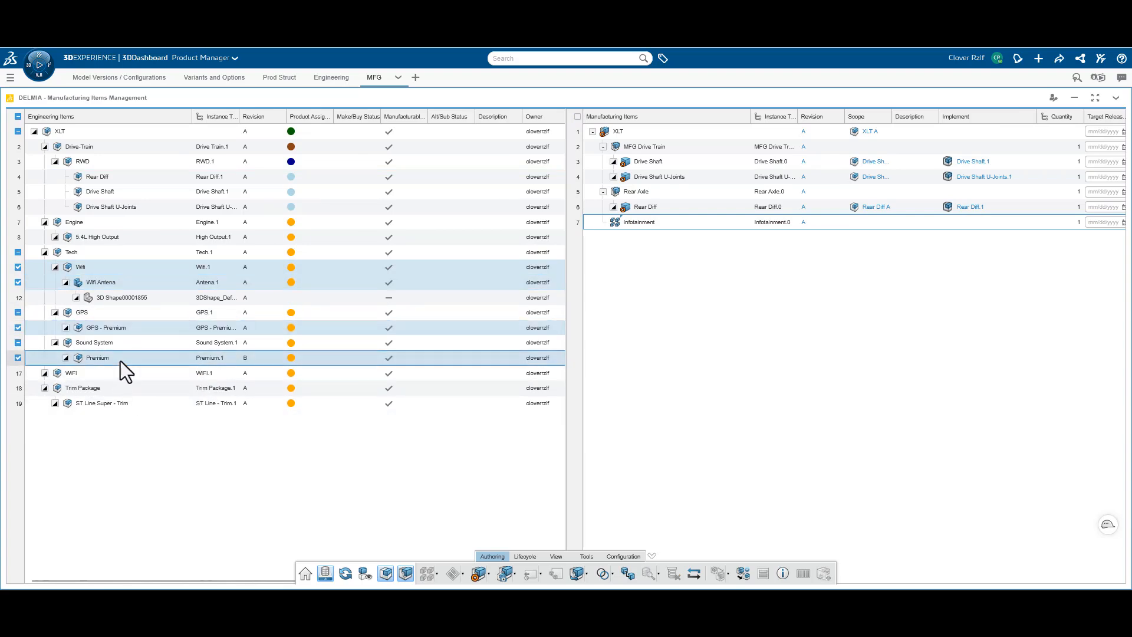
{"action": "left_click", "coordinate": [101, 345], "text": "ctrl"}
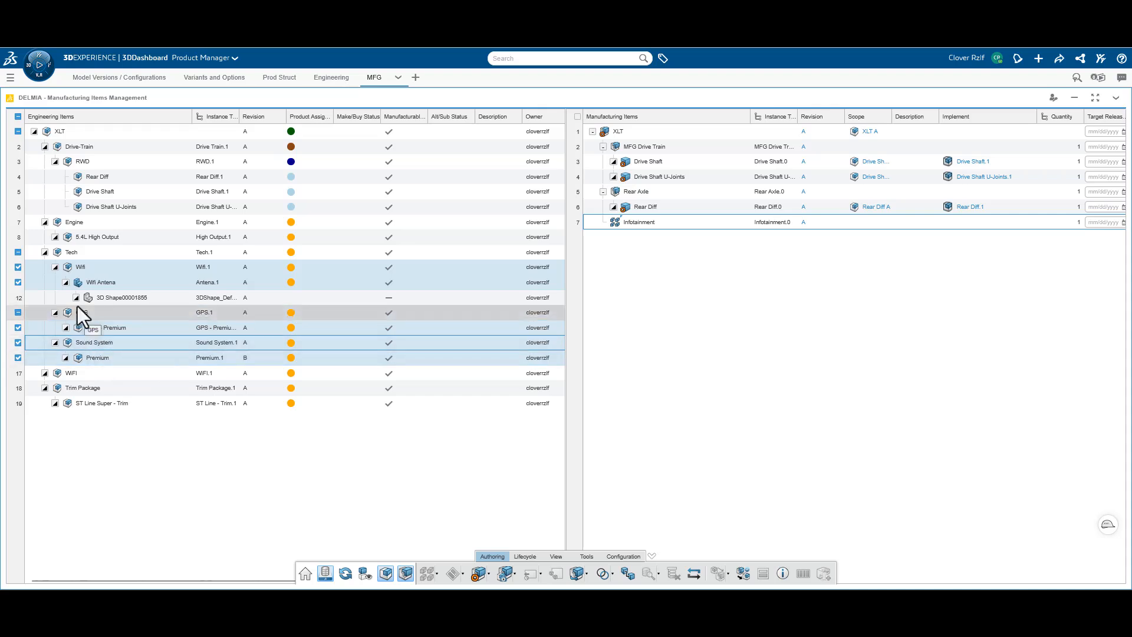
{"action": "left_click_drag", "start_coordinate": [76, 272], "coordinate": [618, 225]}
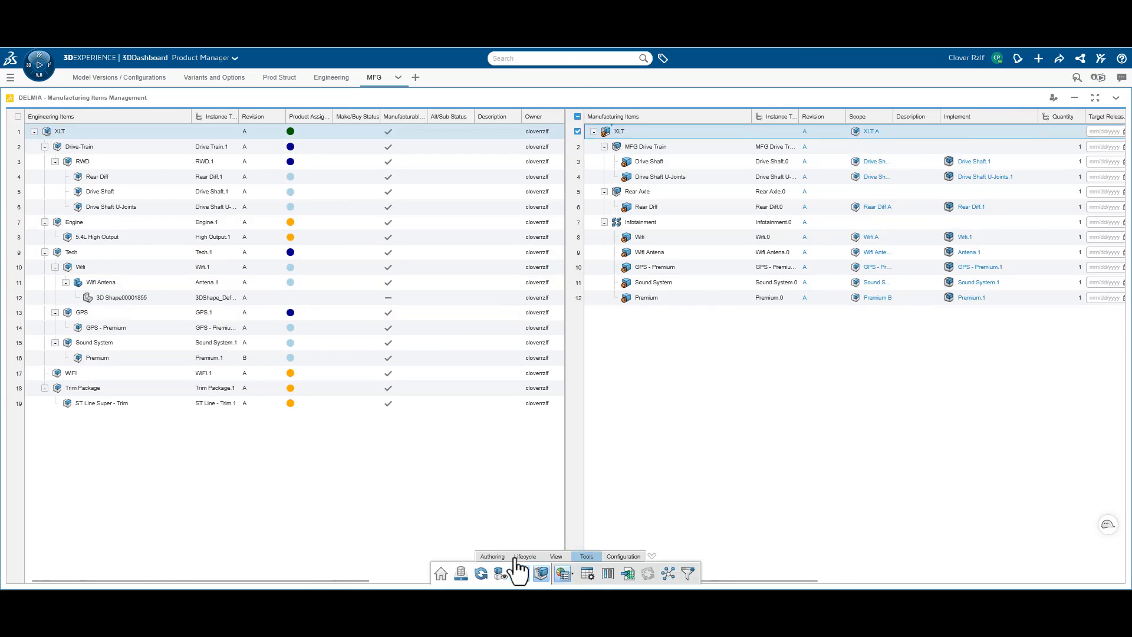
Create a manufacturing assembly titled Trim Package under the XLT manufacturing item and save it as In Work
{"action": "left_click", "coordinate": [493, 557]}
{"action": "left_click", "coordinate": [429, 580]}
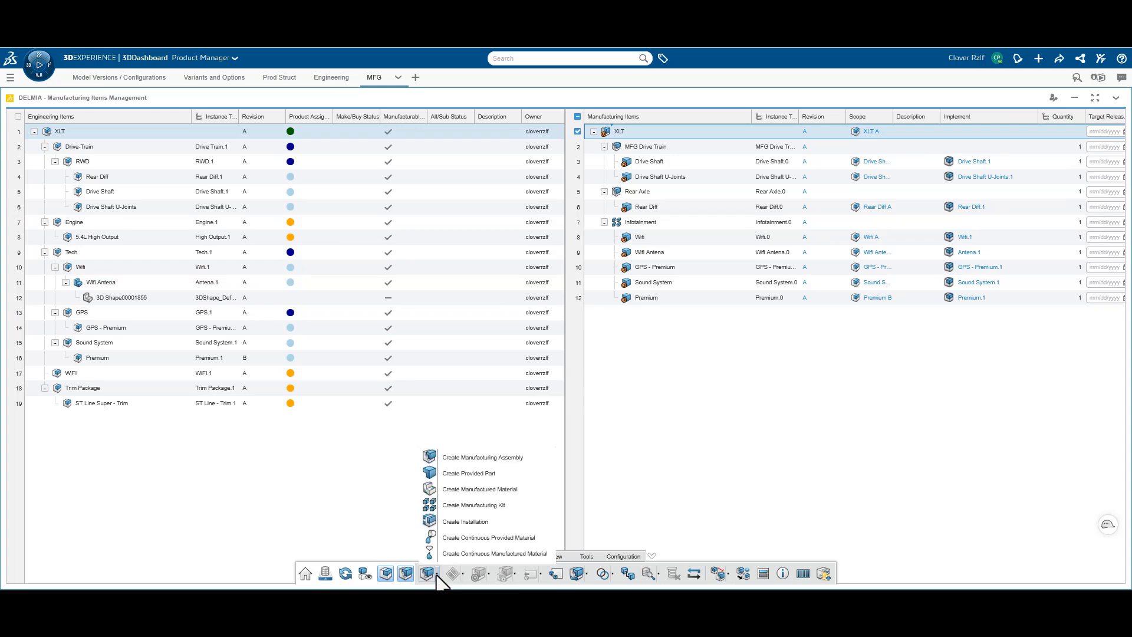
{"action": "left_click", "coordinate": [475, 457]}
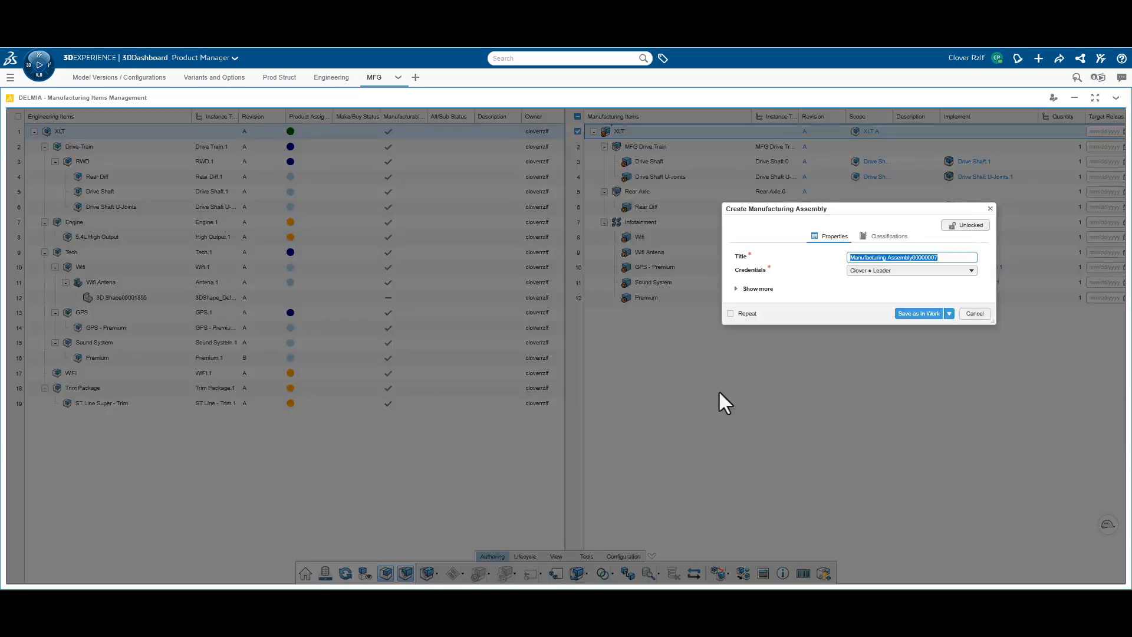
{"action": "type", "text": "Trim Package"}
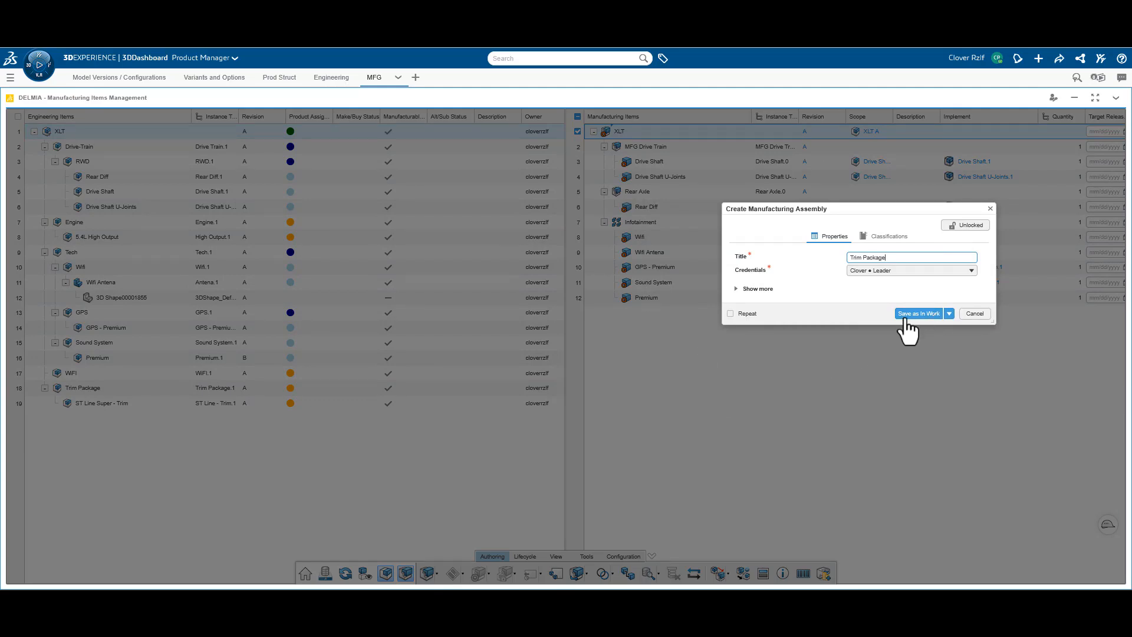
{"action": "left_click", "coordinate": [907, 318]}
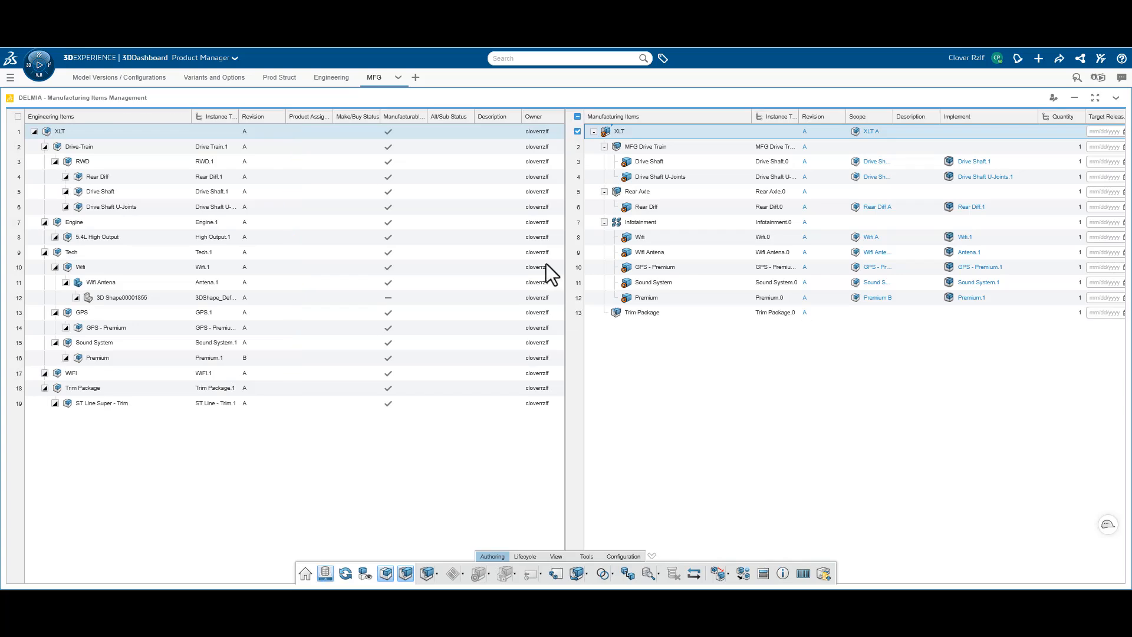
Assign the ST Line Super - Trim engineering item to the Trim Package manufacturing assembly
{"action": "left_click_drag", "start_coordinate": [94, 401], "coordinate": [652, 313]}
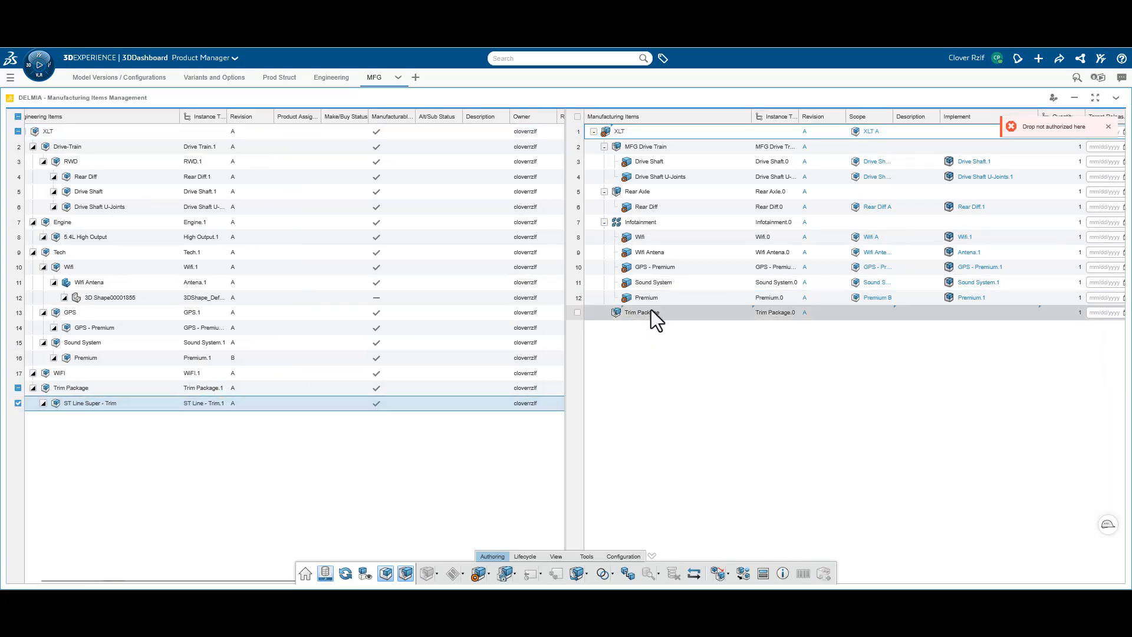
{"action": "left_click_drag", "start_coordinate": [53, 401], "coordinate": [625, 317]}
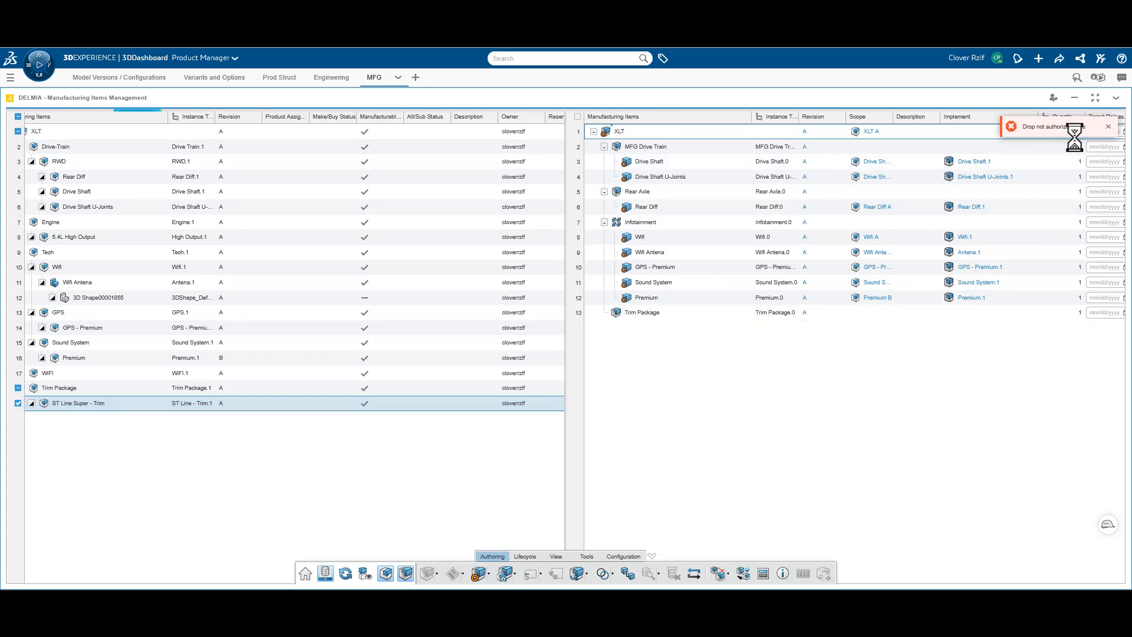
{"action": "left_click", "coordinate": [1109, 128]}
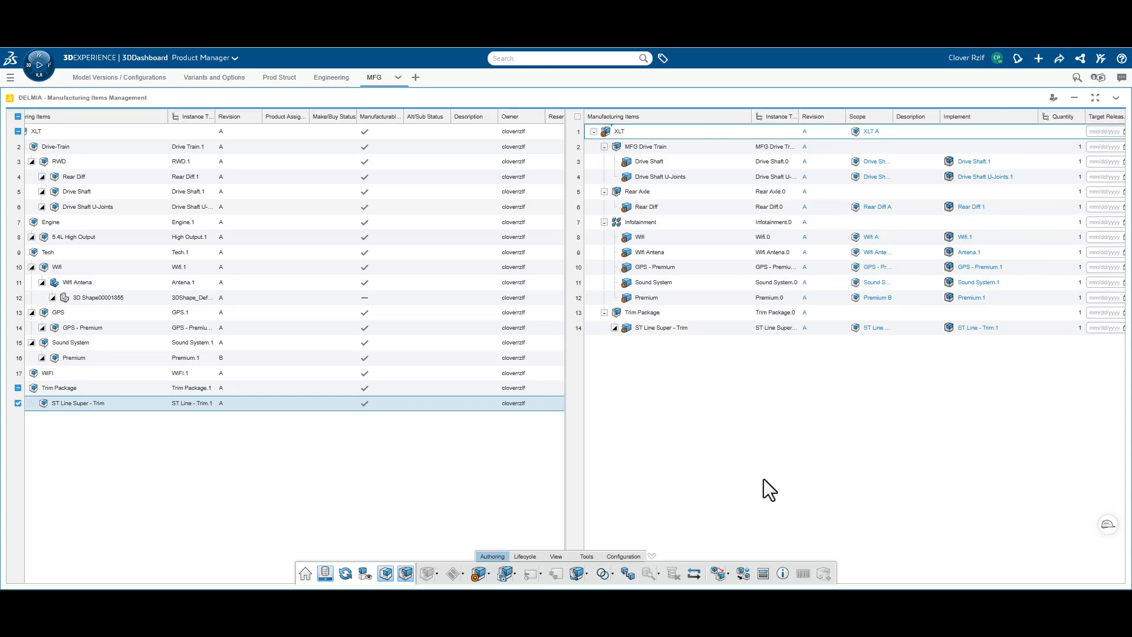
Redisplay the assignment status on the engineering items and check the WiFi item directly under XLT
{"action": "left_click", "coordinate": [557, 558]}
{"action": "left_click", "coordinate": [587, 558]}
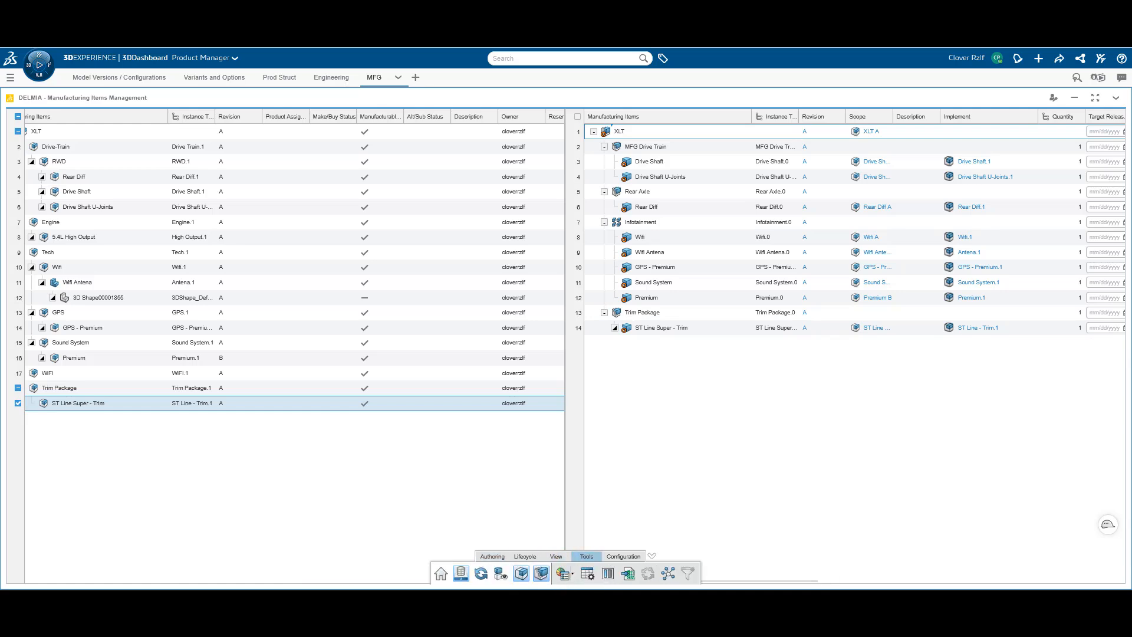
{"action": "left_click", "coordinate": [564, 575]}
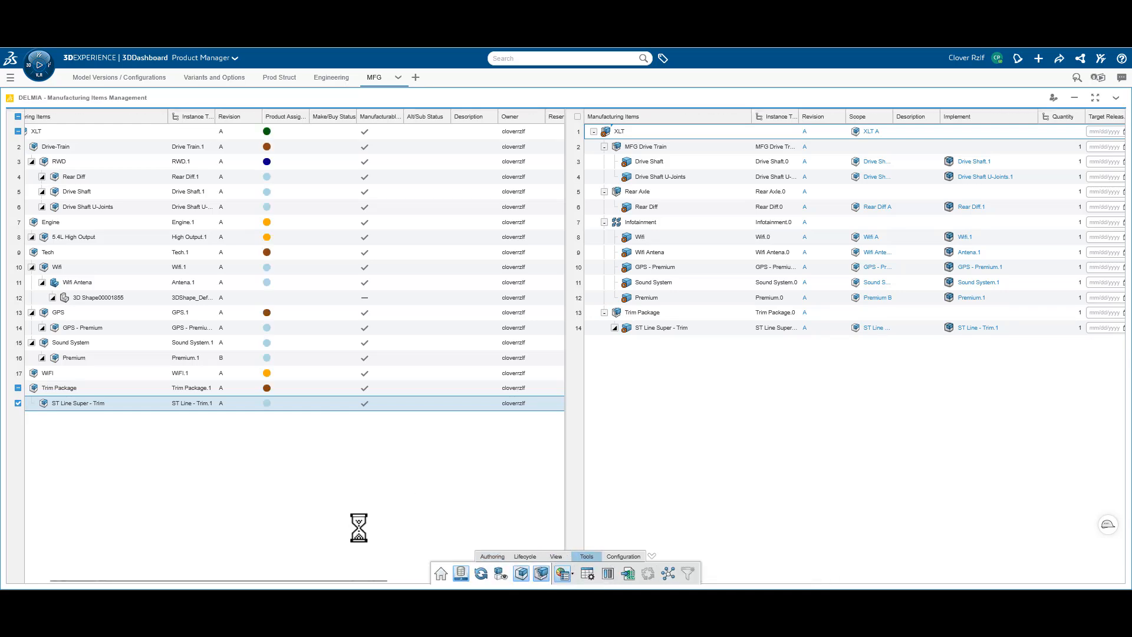
{"action": "left_click", "coordinate": [210, 373]}
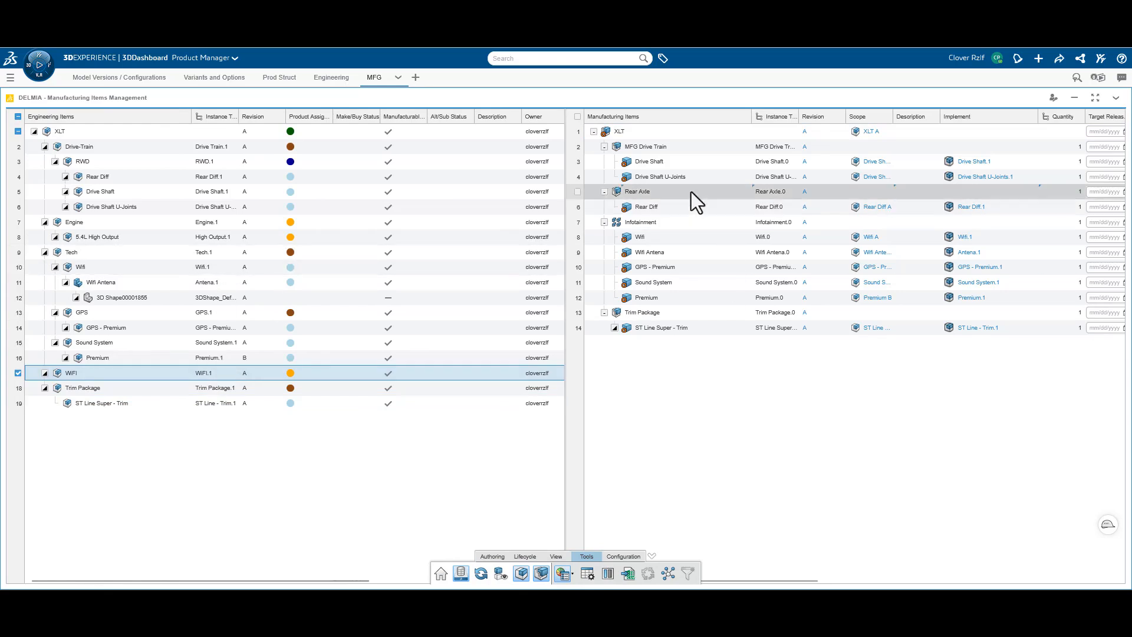
Create a manufactured material titled Sticky Tape under the Trim Package manufacturing assembly and save it as In Work
{"action": "left_click", "coordinate": [643, 316]}
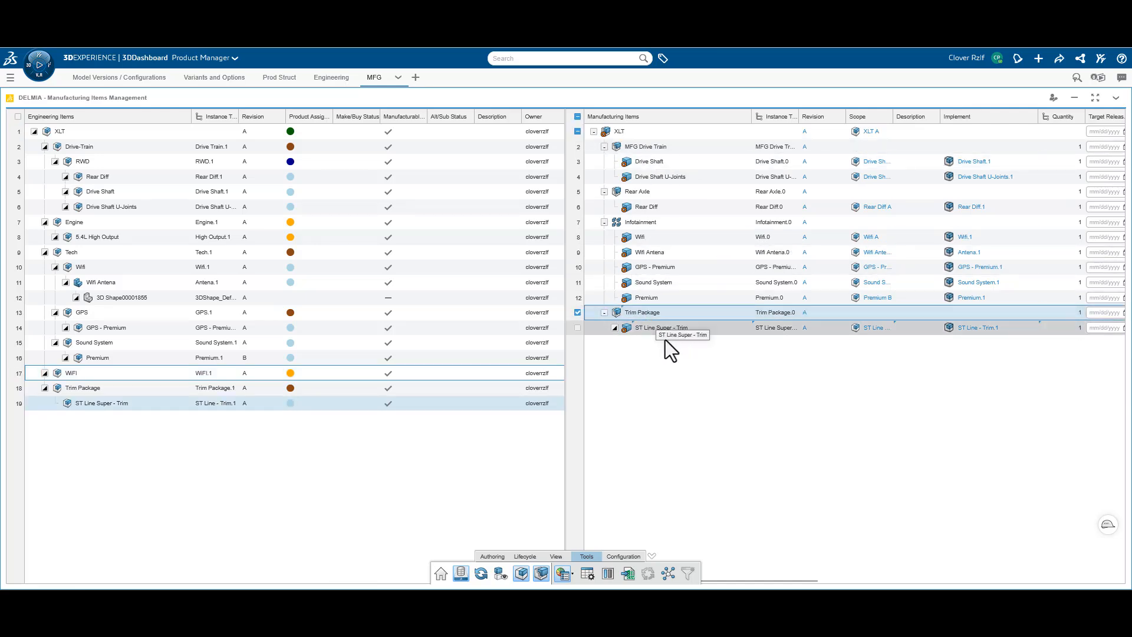
{"action": "left_click", "coordinate": [502, 557]}
{"action": "left_click", "coordinate": [437, 576]}
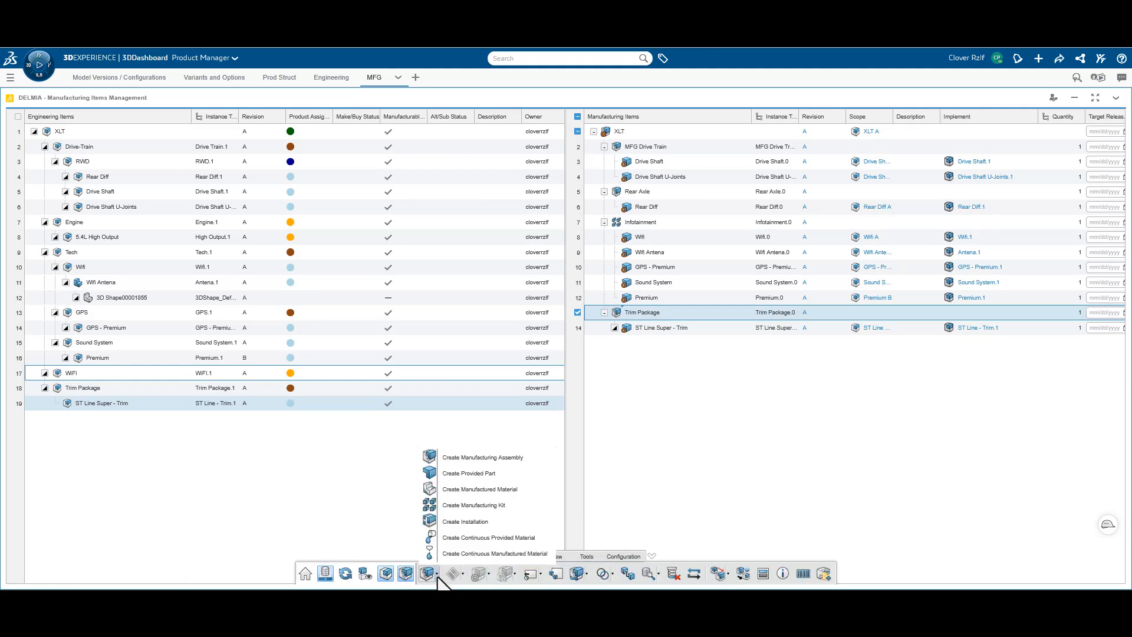
{"action": "left_click", "coordinate": [482, 493]}
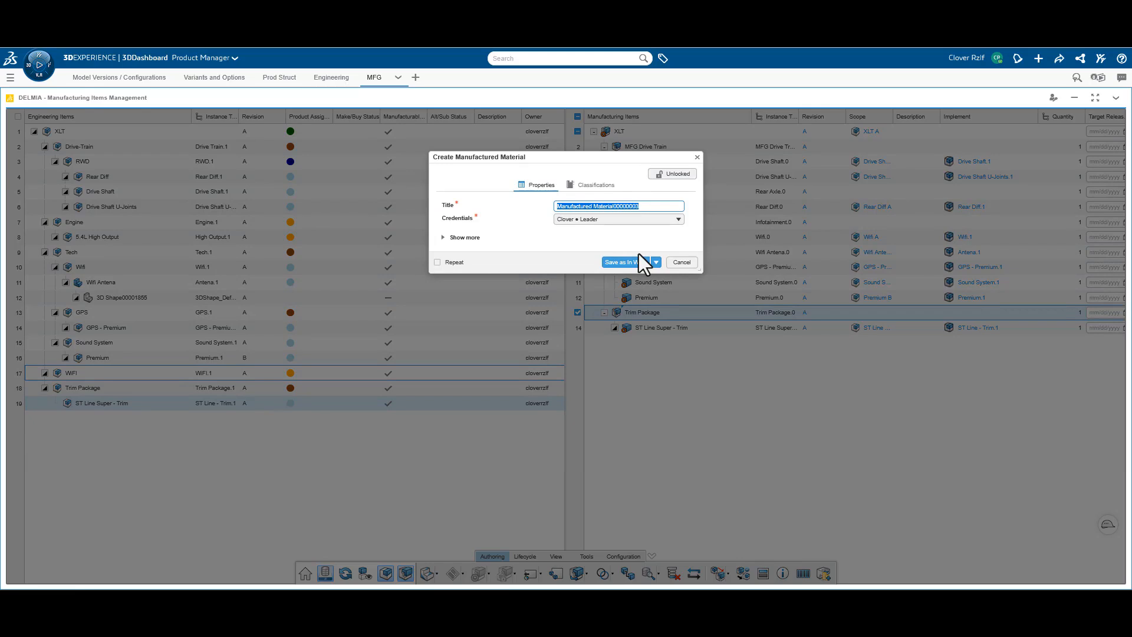
{"action": "type", "text": "Sticky Tape"}
{"action": "left_click", "coordinate": [626, 264]}
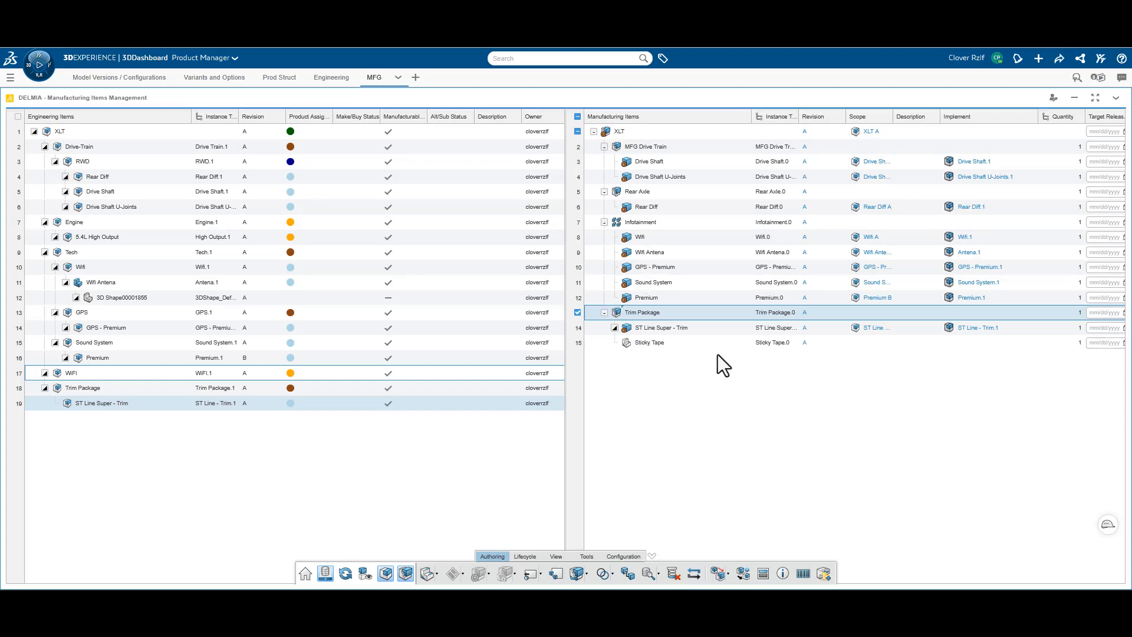
{"action": "left_click", "coordinate": [692, 345]}
{"action": "left_click", "coordinate": [667, 311]}
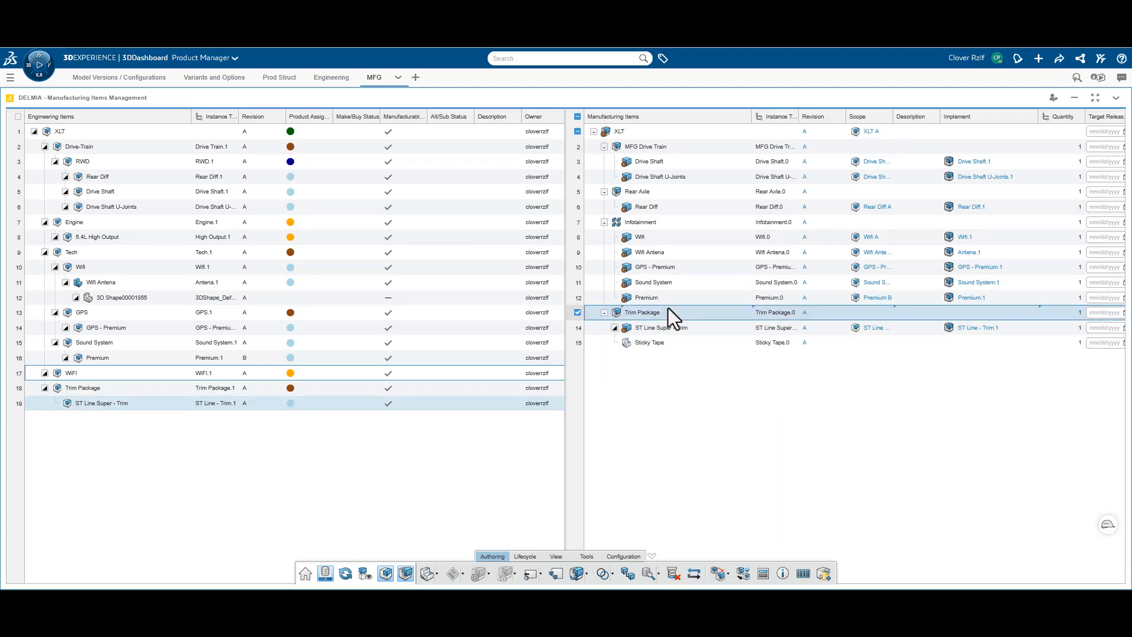